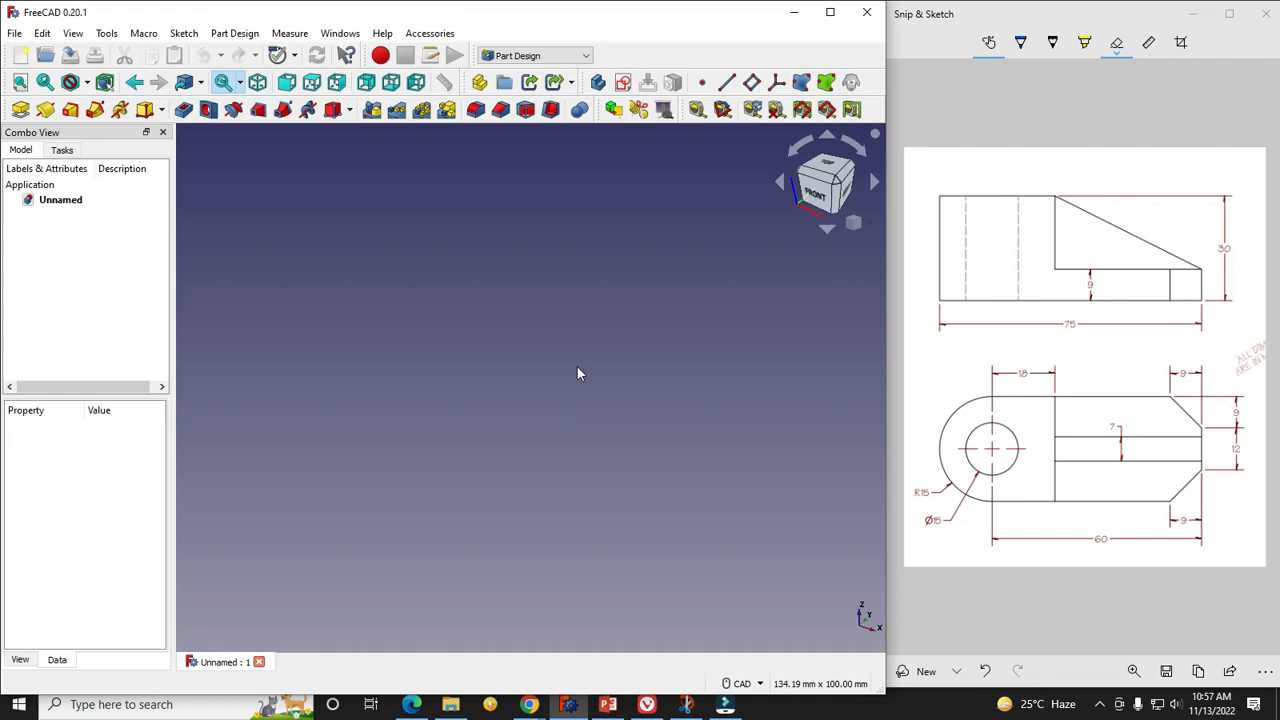
Switch to the Part workbench and return to the Part Design workbench.
{"action": "left_click", "coordinate": [535, 56]}
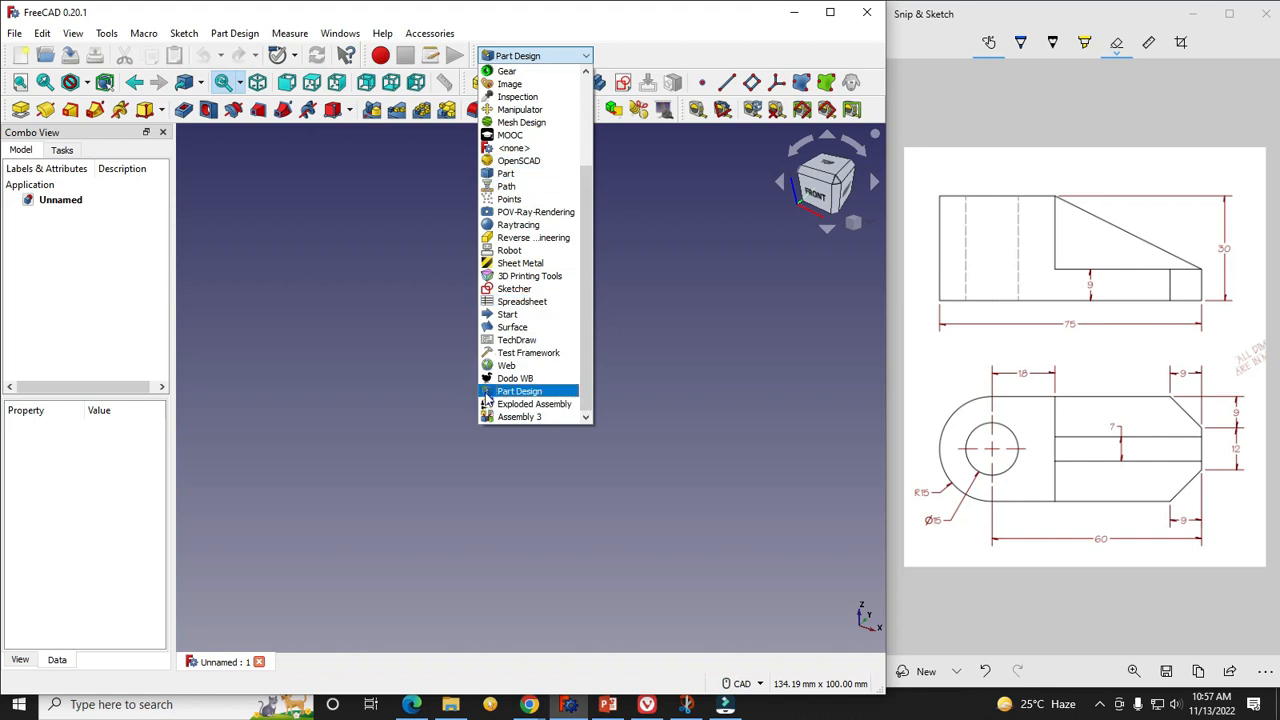
{"action": "left_click", "coordinate": [535, 175]}
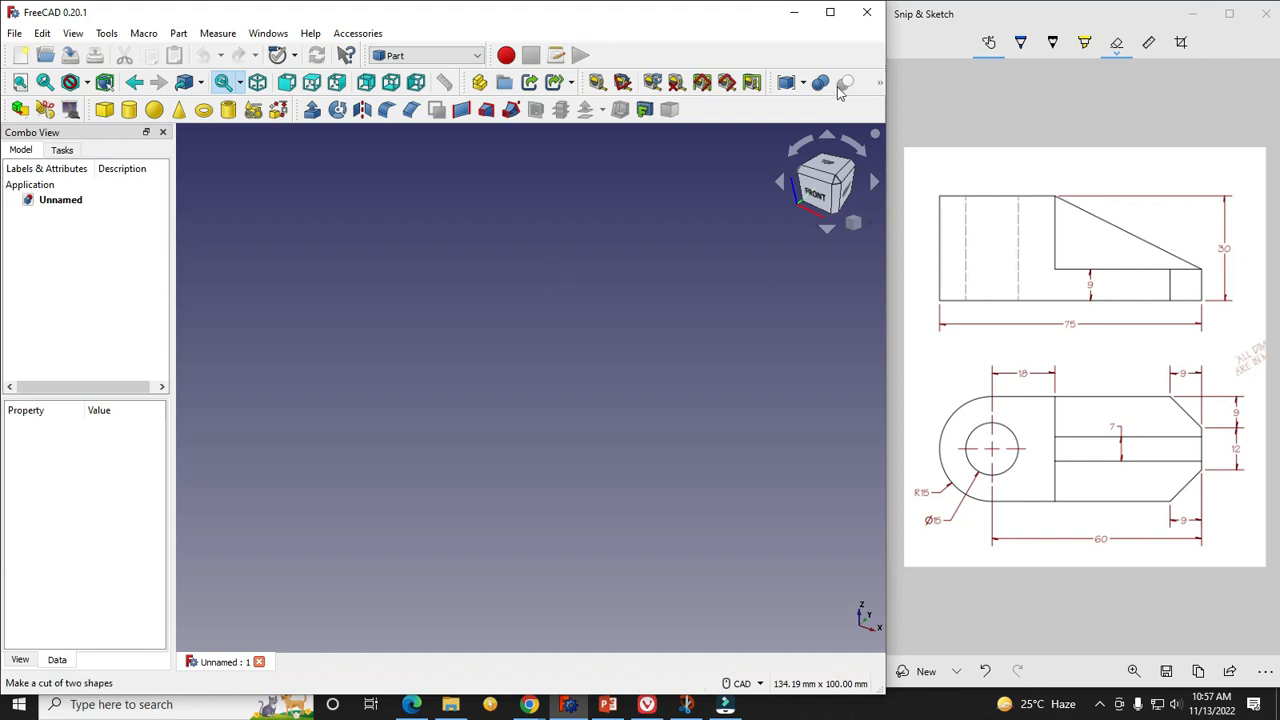
{"action": "left_click", "coordinate": [879, 82]}
{"action": "left_click", "coordinate": [435, 55]}
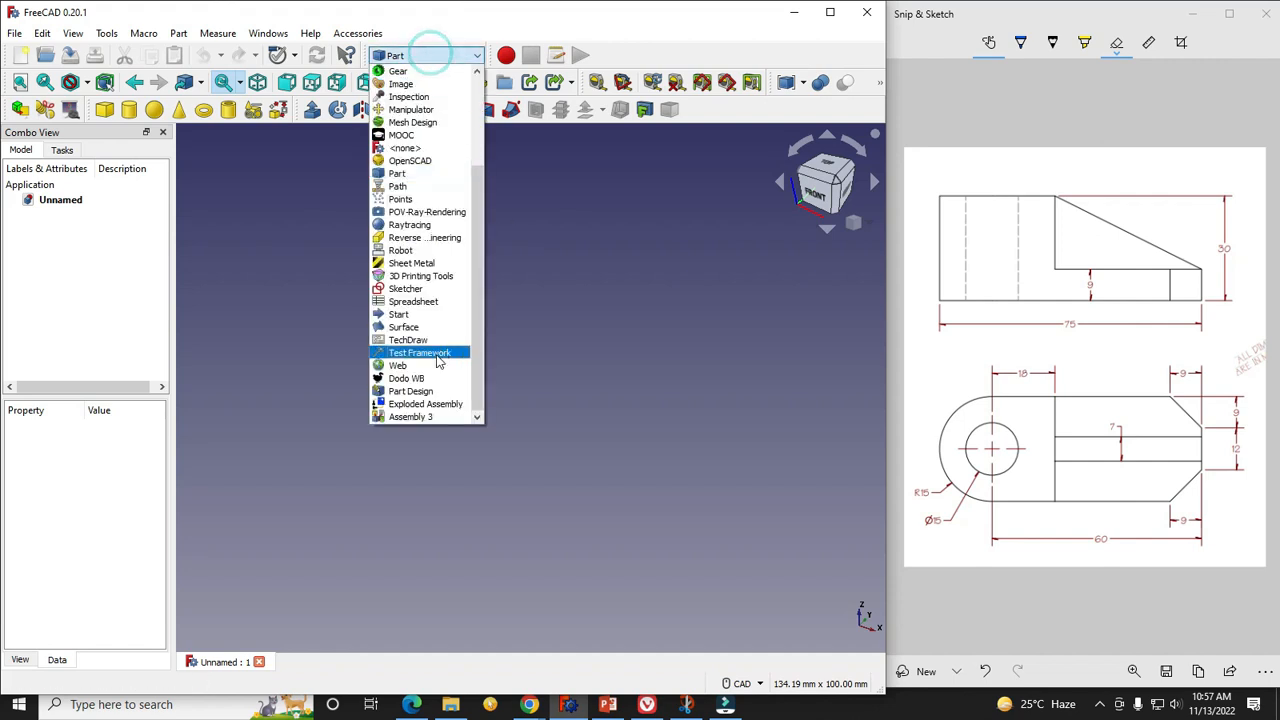
{"action": "left_click", "coordinate": [423, 391]}
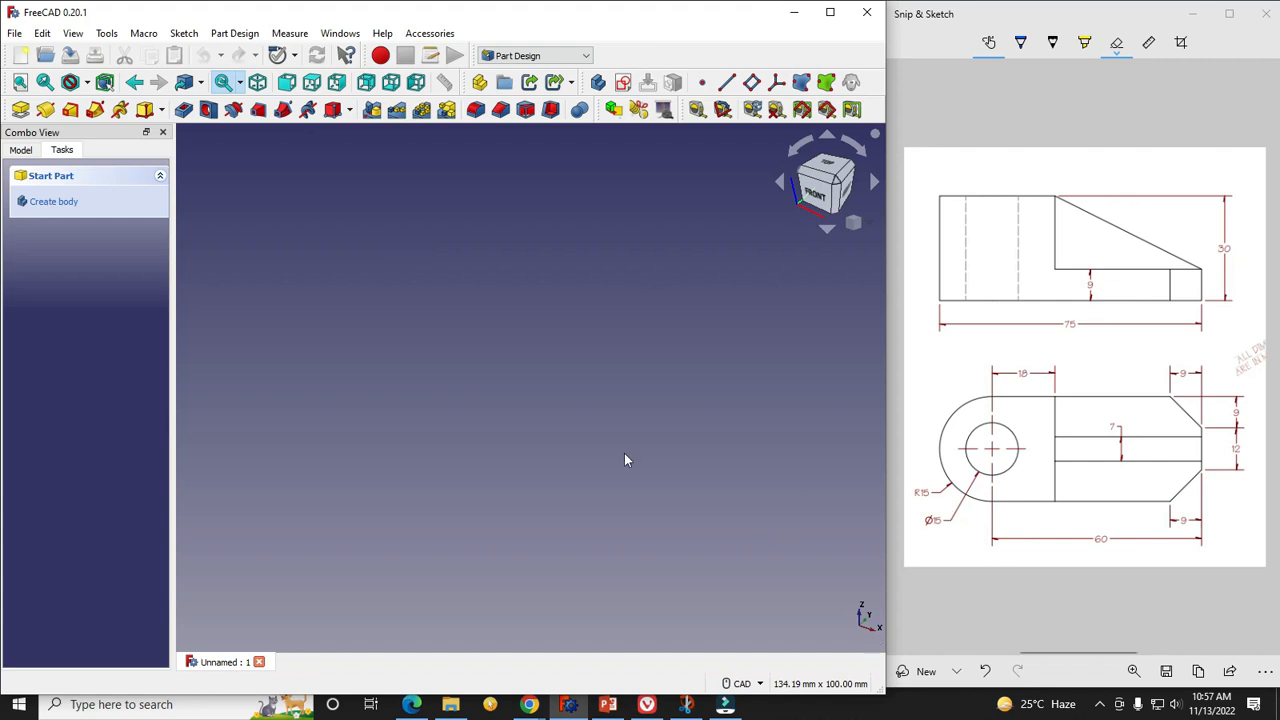
Close the current document, start a new one and create a part container in it.
{"action": "left_click", "coordinate": [259, 662]}
{"action": "left_click", "coordinate": [21, 55]}
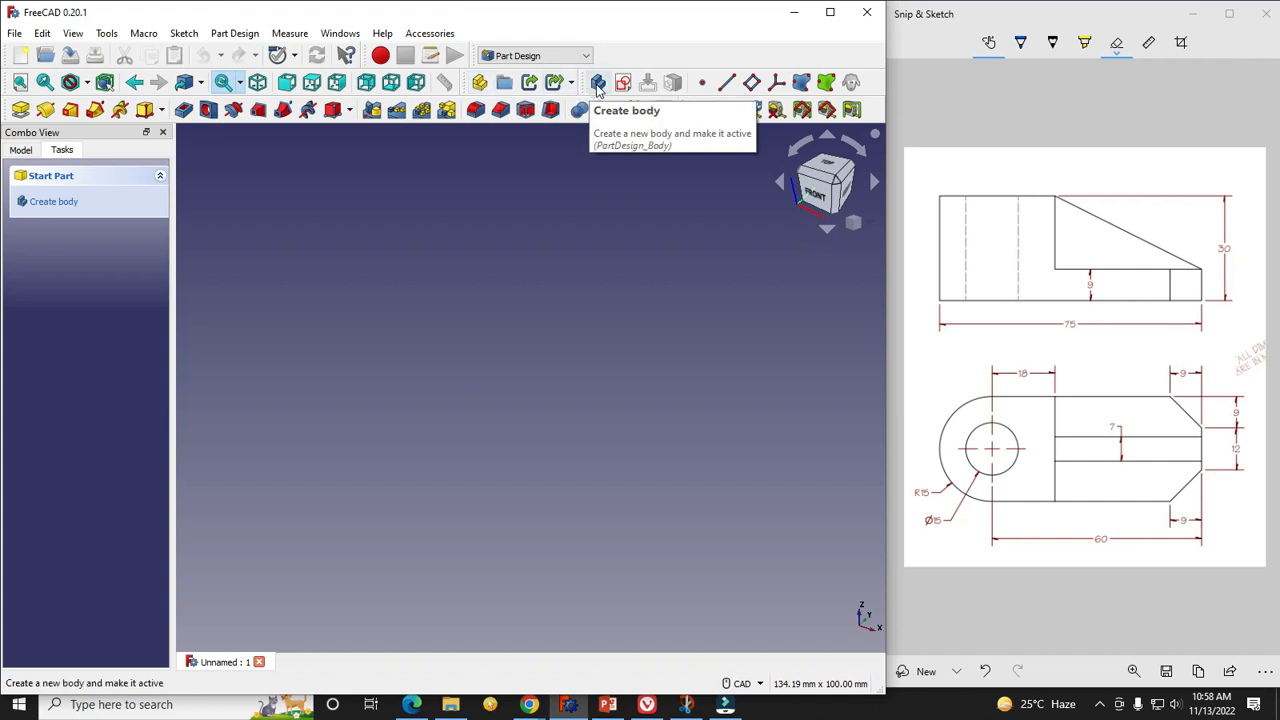
{"action": "left_click", "coordinate": [479, 85]}
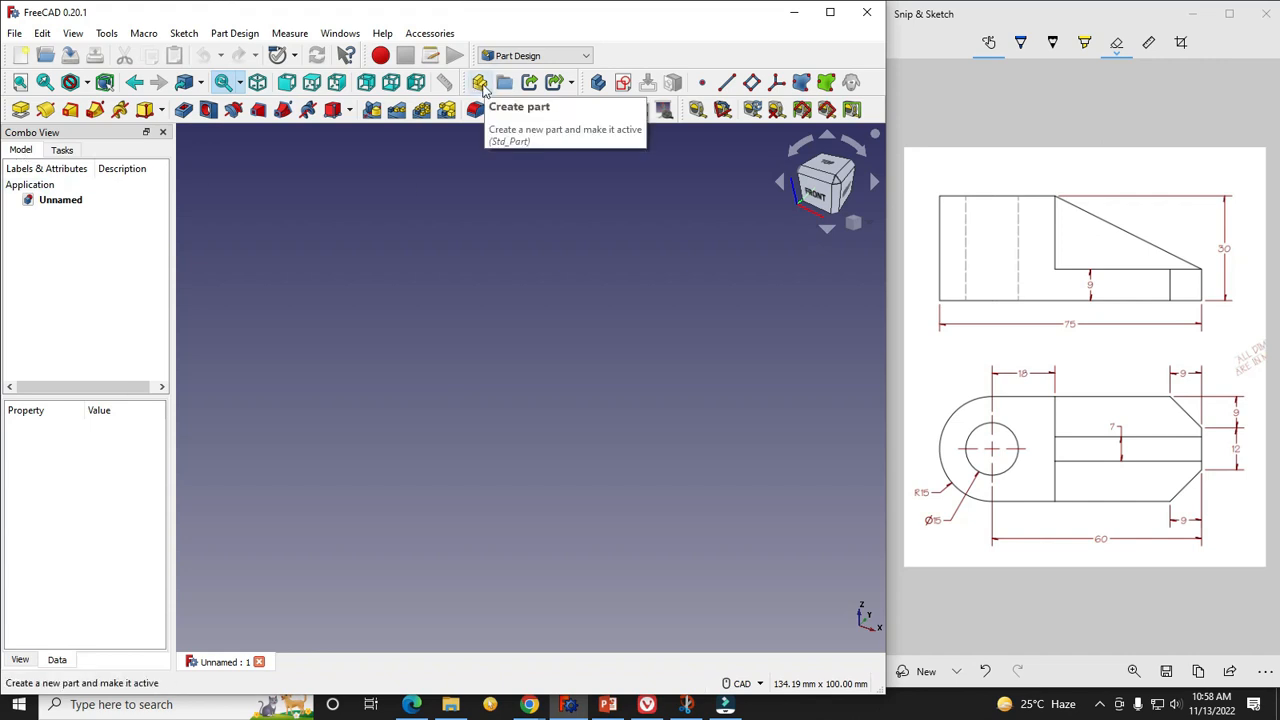
{"action": "left_click", "coordinate": [481, 86]}
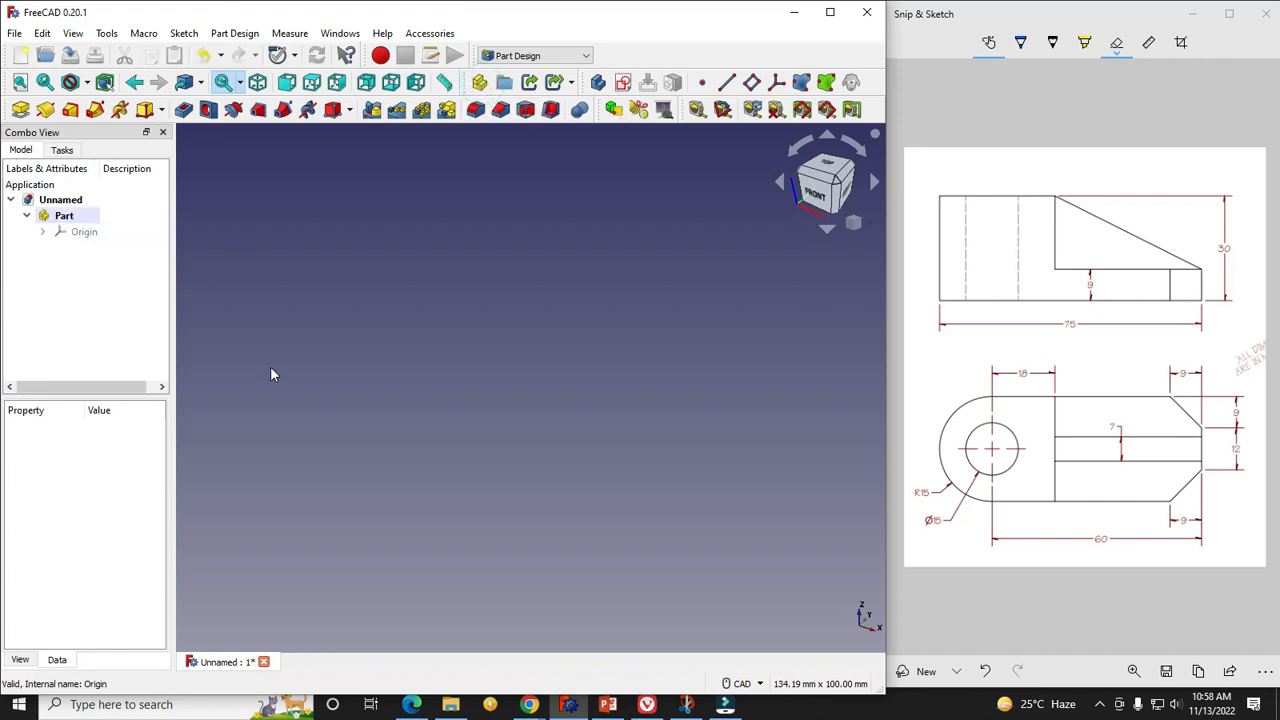
Expand the part's origin and show its planes and axes in the 3D view.
{"action": "left_click", "coordinate": [42, 231]}
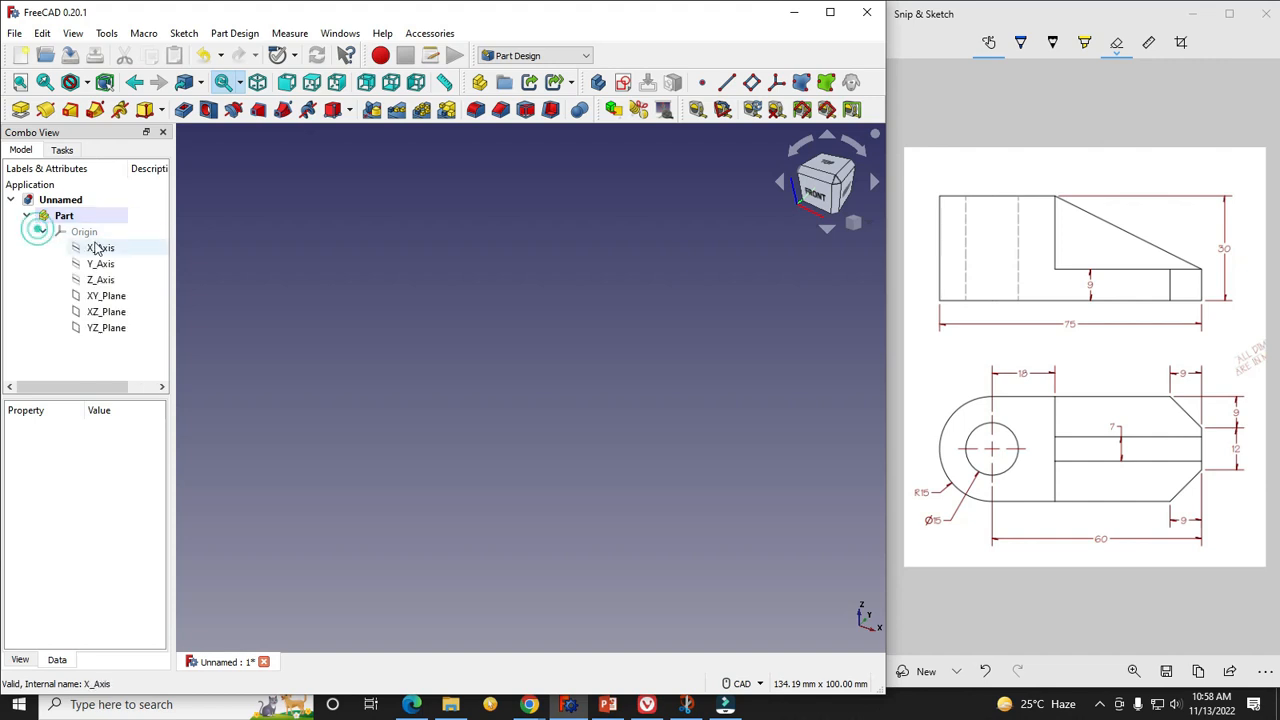
{"action": "left_click", "coordinate": [106, 296]}
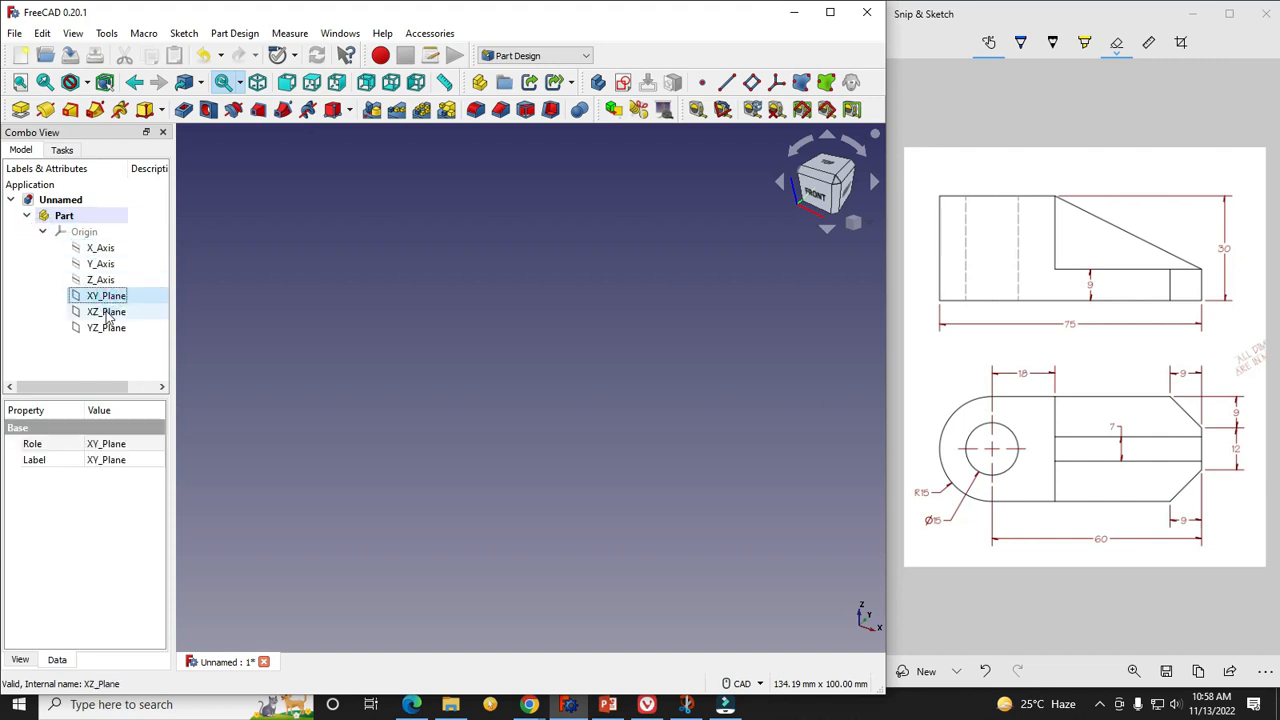
{"action": "left_click", "coordinate": [42, 231]}
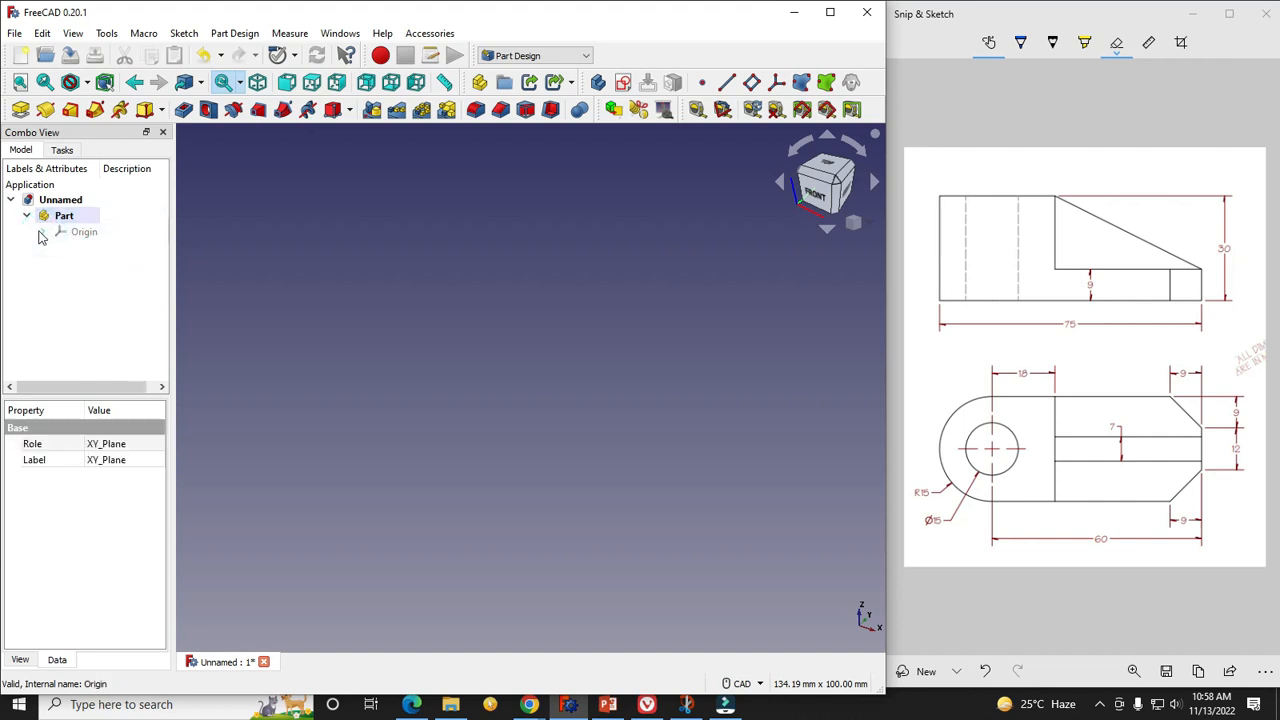
{"action": "left_click", "coordinate": [42, 231]}
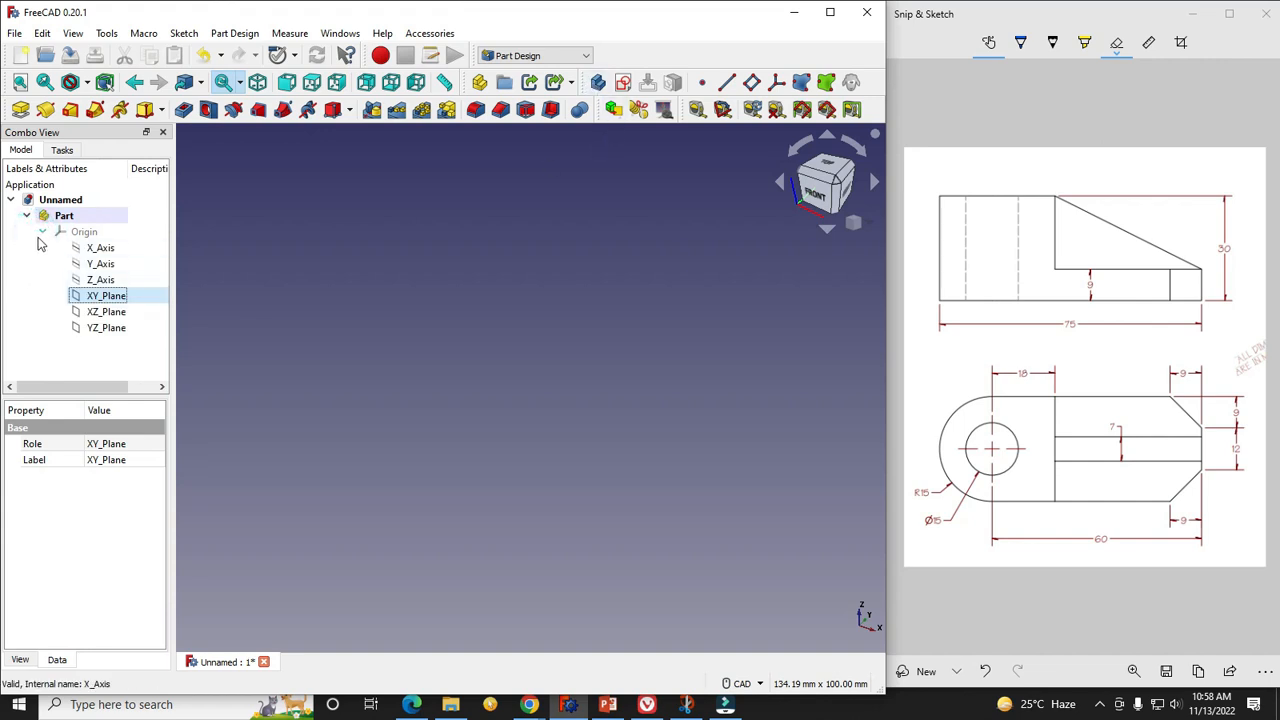
{"action": "left_click", "coordinate": [42, 231]}
{"action": "left_click", "coordinate": [42, 231]}
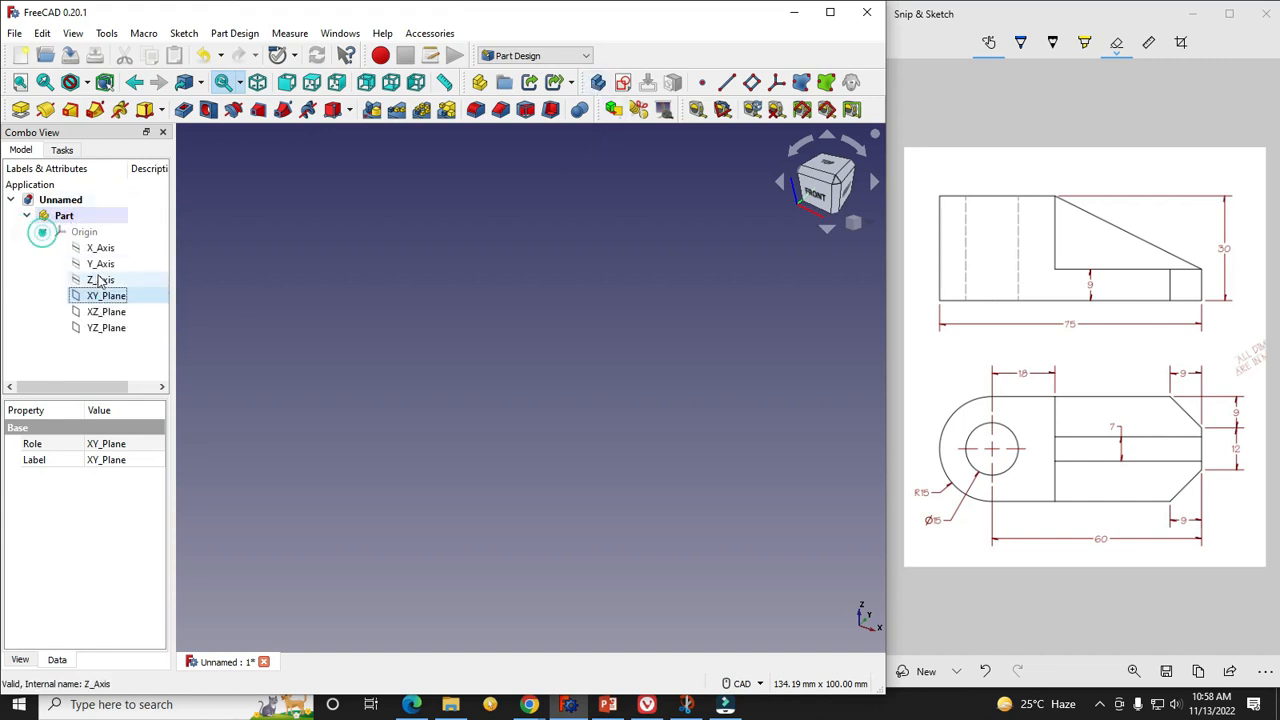
{"action": "left_click", "coordinate": [85, 233]}
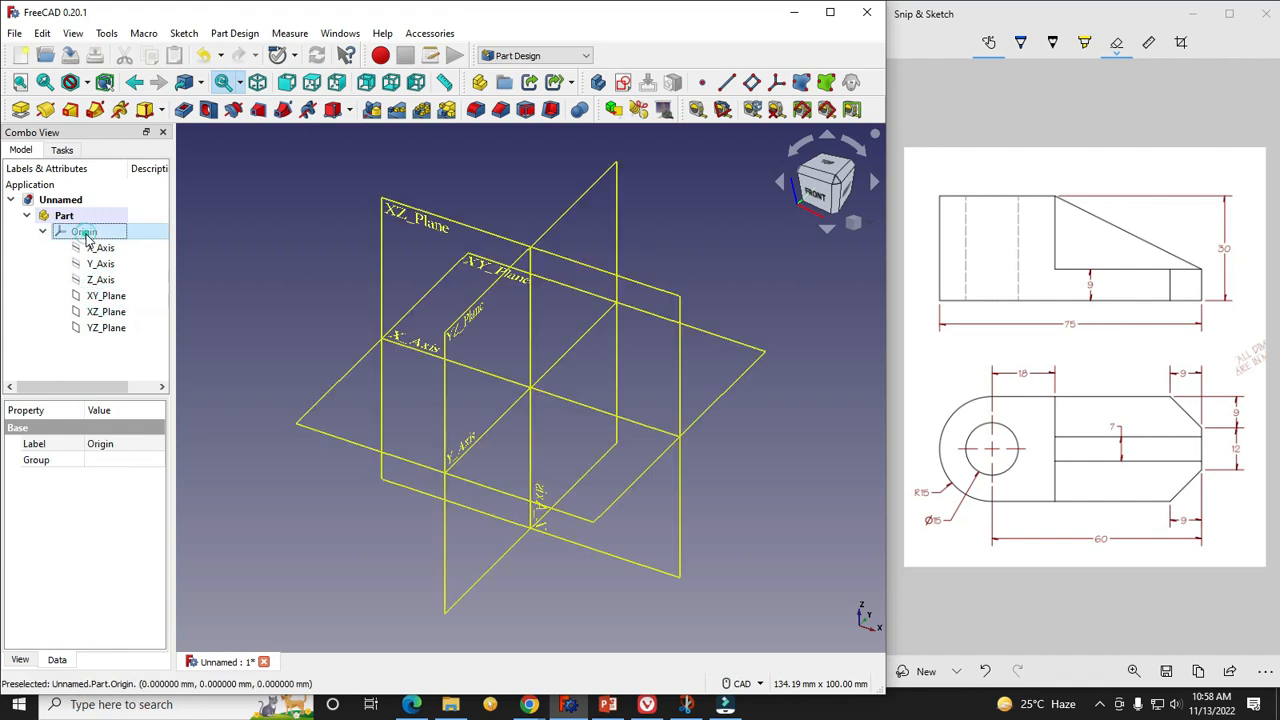
Try to create a sketch on the part's XY plane without adding a body.
{"action": "left_click", "coordinate": [100, 263]}
{"action": "left_click", "coordinate": [105, 295]}
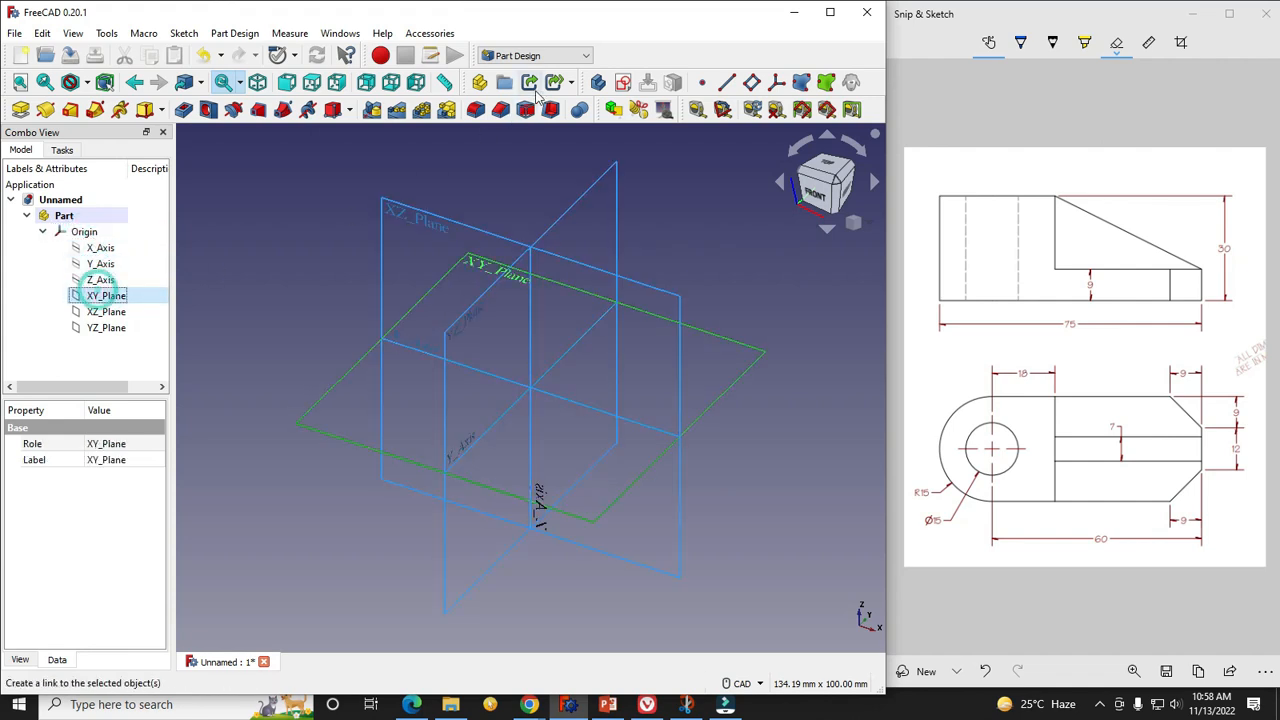
{"action": "left_click", "coordinate": [622, 82]}
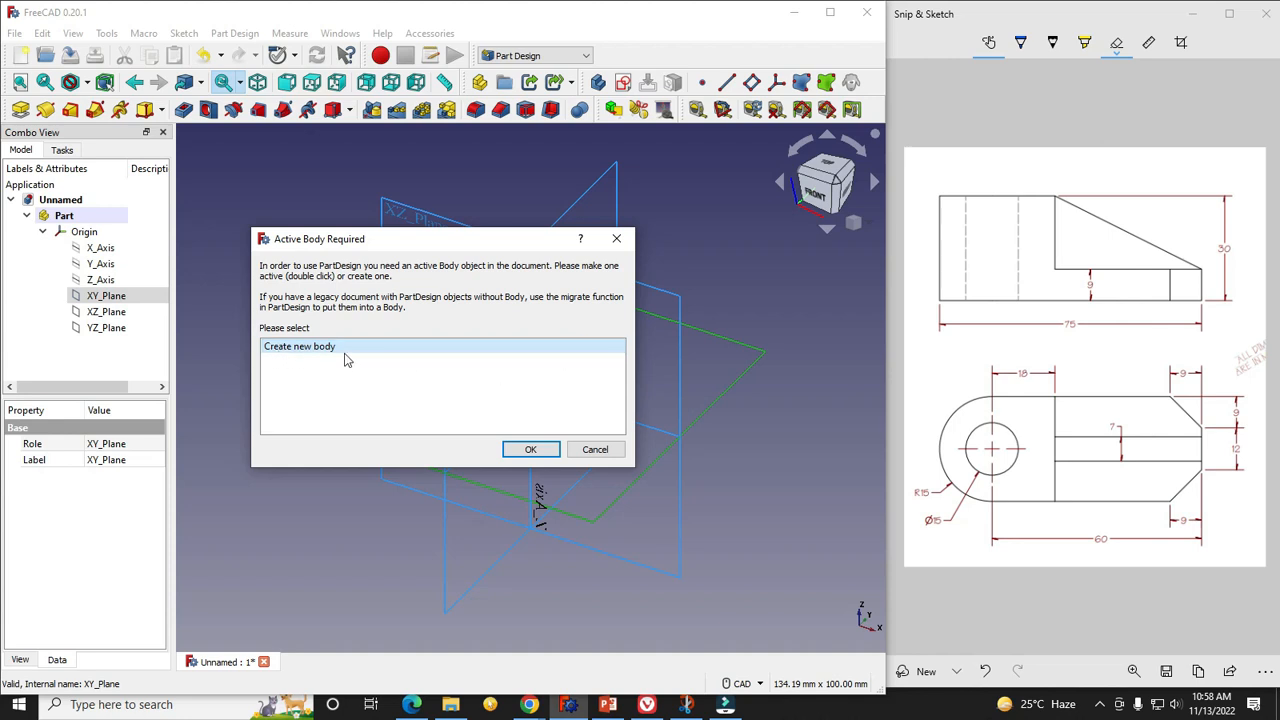
{"action": "left_click", "coordinate": [595, 449]}
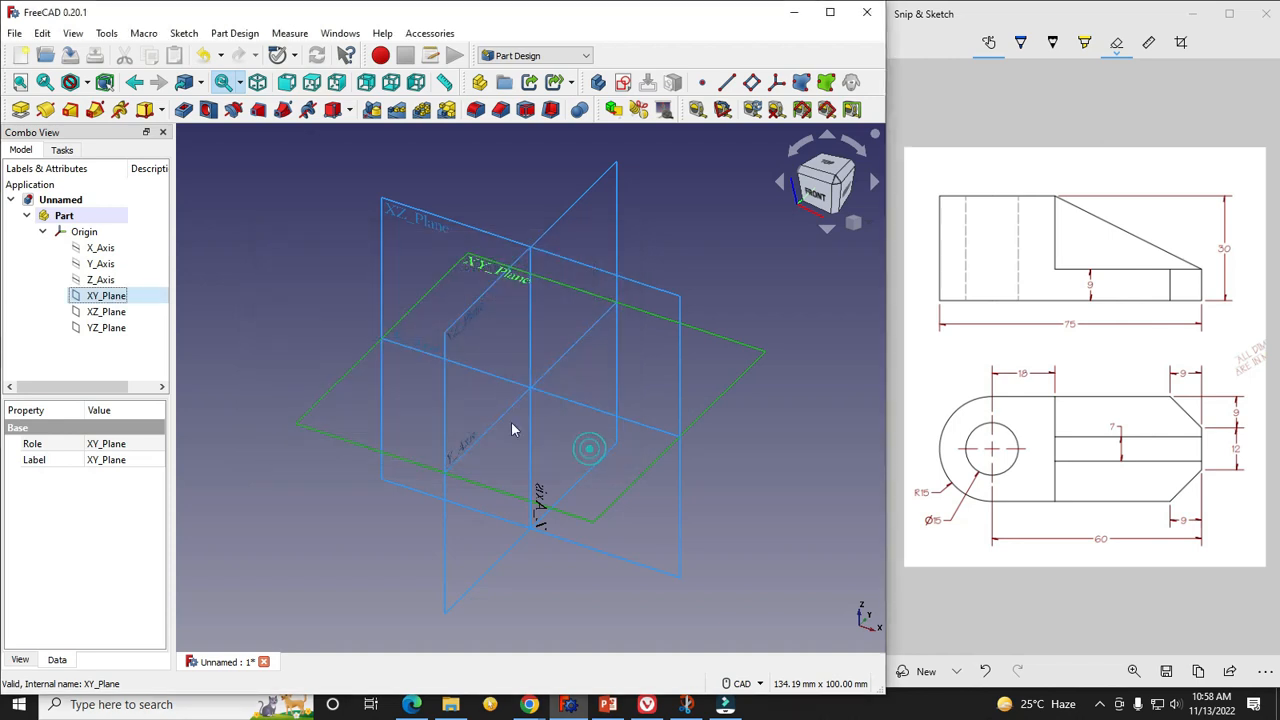
Hide the part's origin and collapse its planes and axes in the model tree.
{"action": "left_click", "coordinate": [83, 232]}
{"action": "left_click", "coordinate": [81, 232]}
{"action": "left_click", "coordinate": [43, 232]}
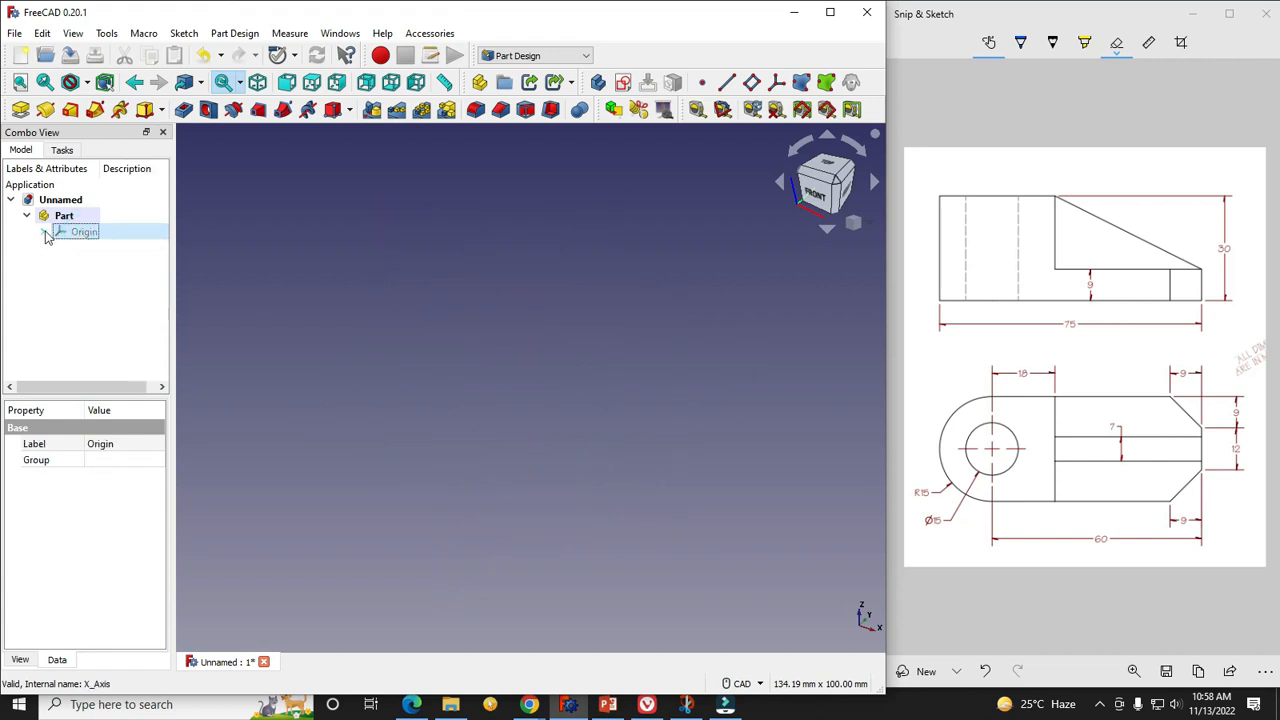
{"action": "left_click", "coordinate": [374, 280]}
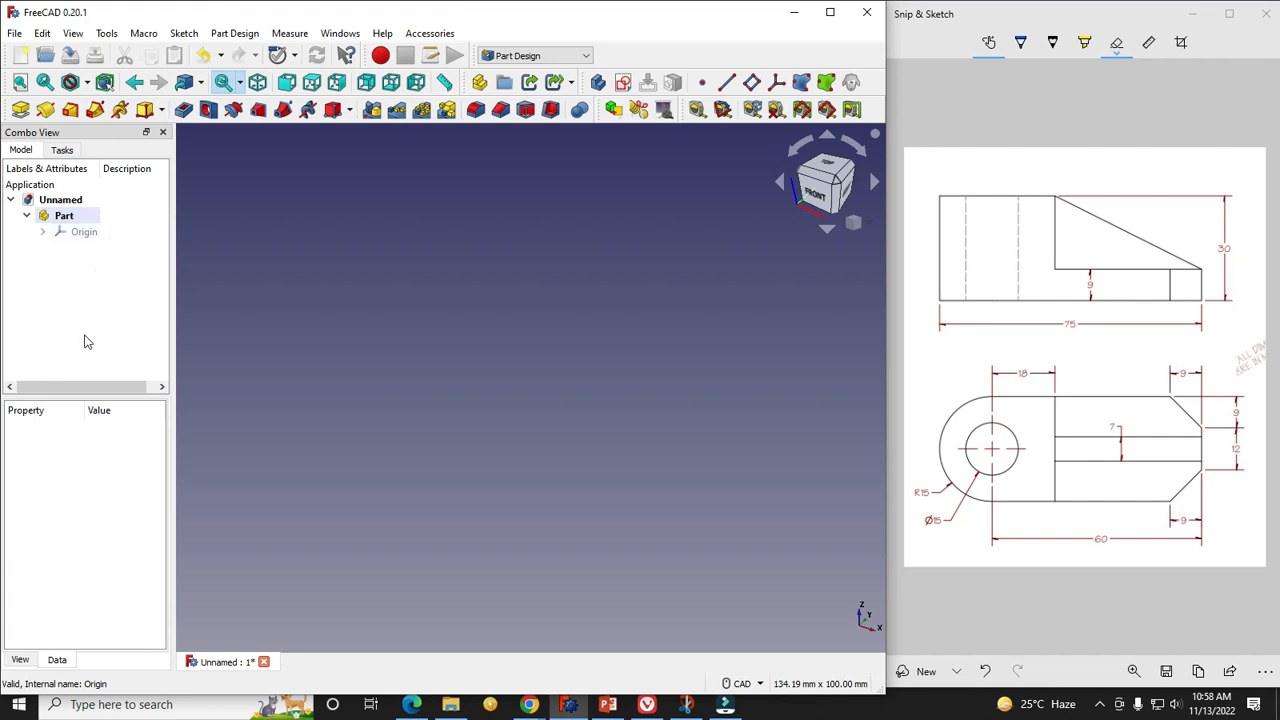
{"action": "left_click", "coordinate": [60, 218]}
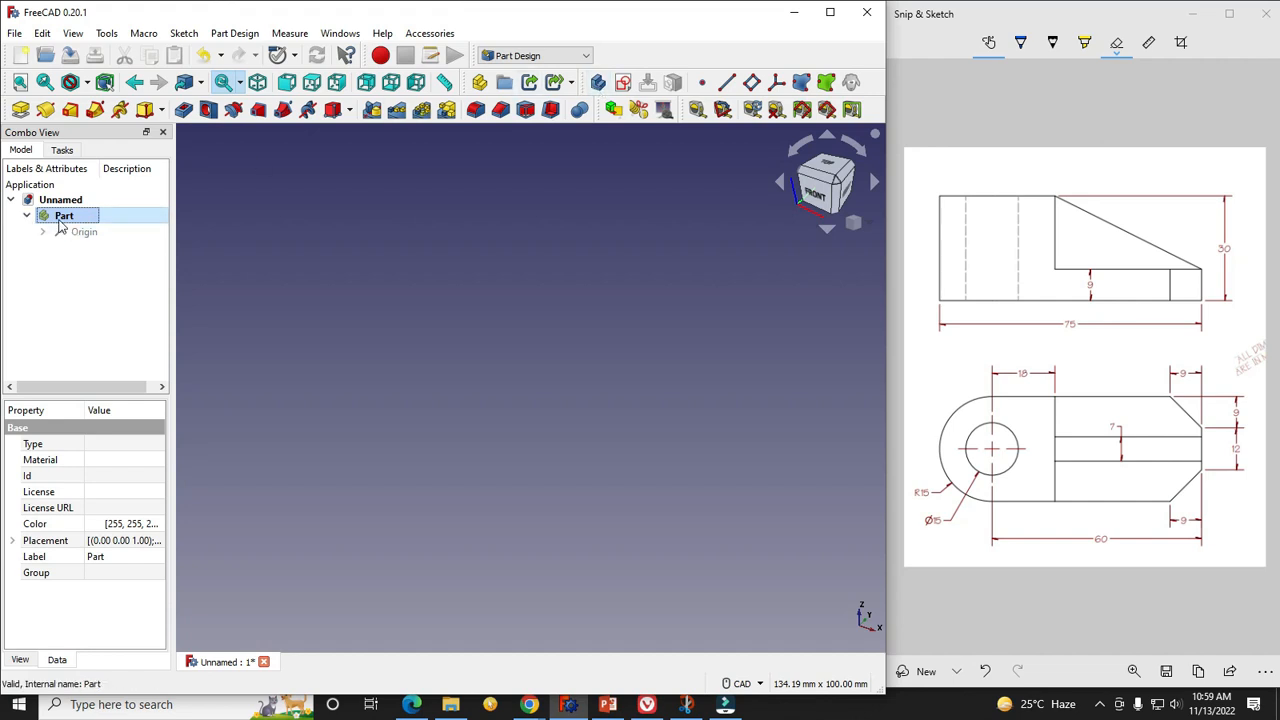
Discard the part document without saving and create a standalone body in a new document.
{"action": "left_click", "coordinate": [264, 661]}
{"action": "left_click", "coordinate": [529, 388]}
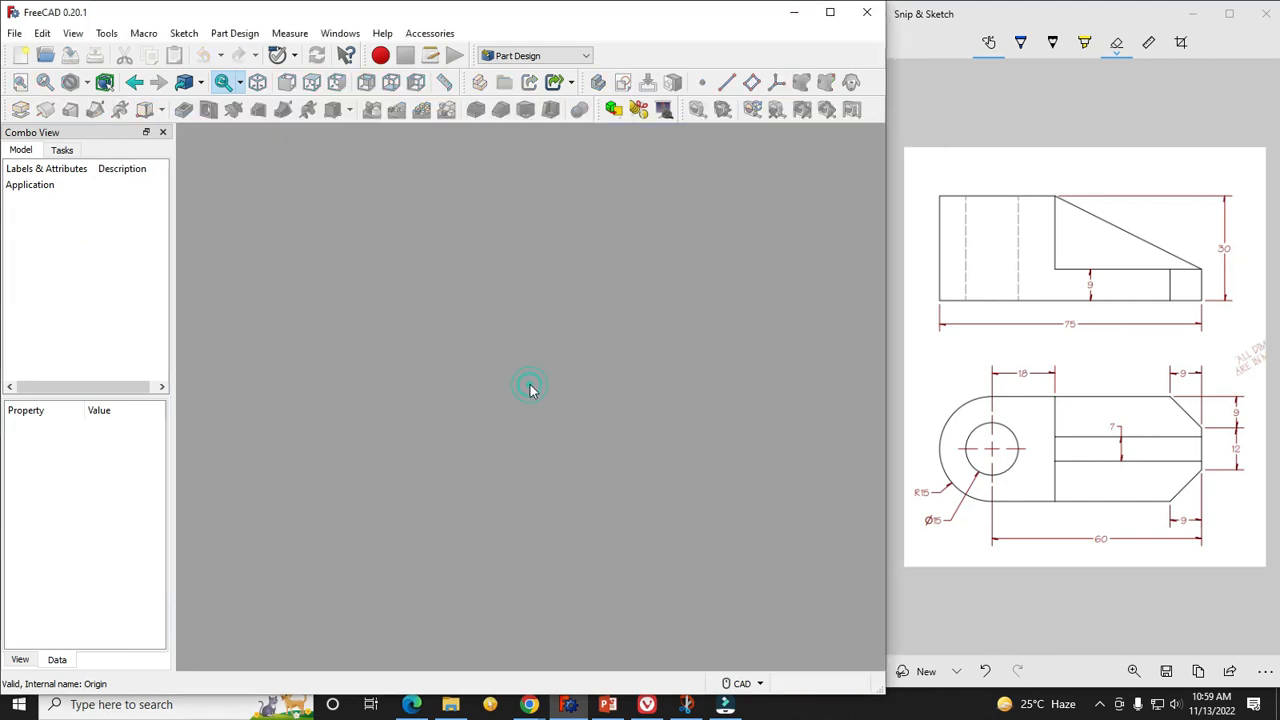
{"action": "left_click", "coordinate": [21, 55]}
{"action": "left_click", "coordinate": [598, 82]}
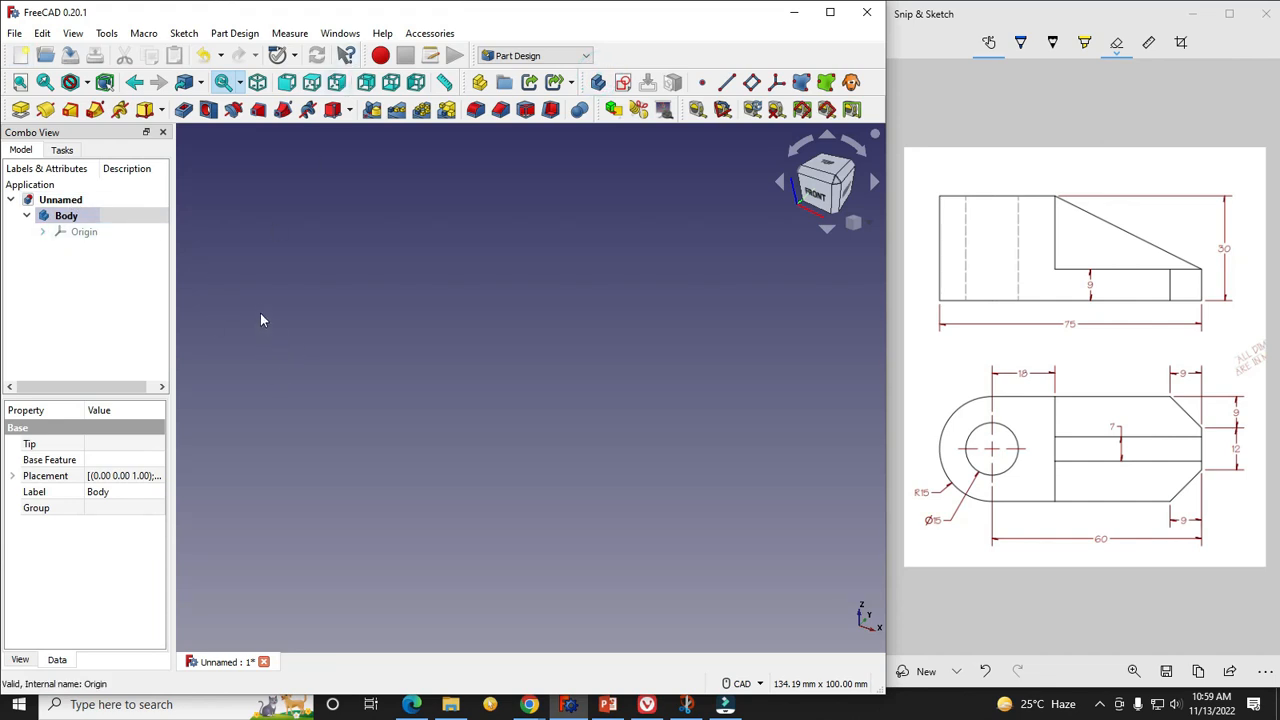
Replace the document with a new one, discarding changes, and create a part containing a body.
{"action": "left_click", "coordinate": [263, 662]}
{"action": "left_click", "coordinate": [523, 385]}
{"action": "left_click", "coordinate": [20, 55]}
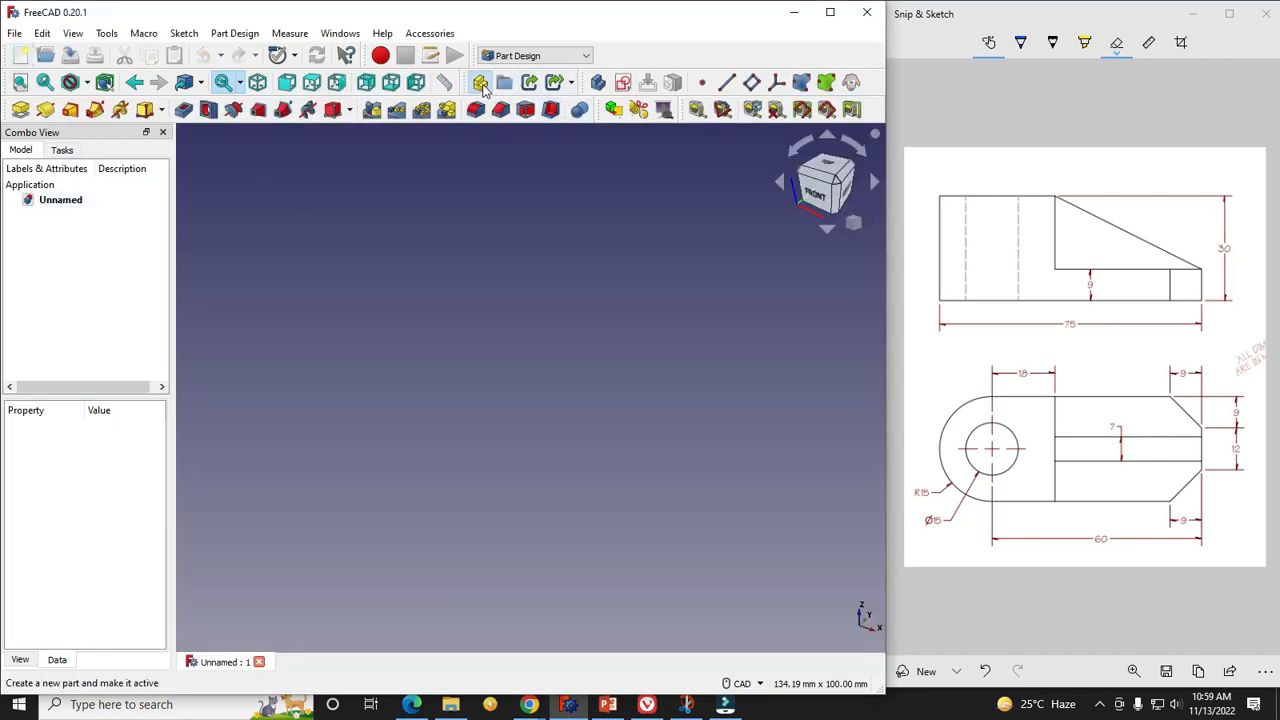
{"action": "left_click", "coordinate": [481, 84]}
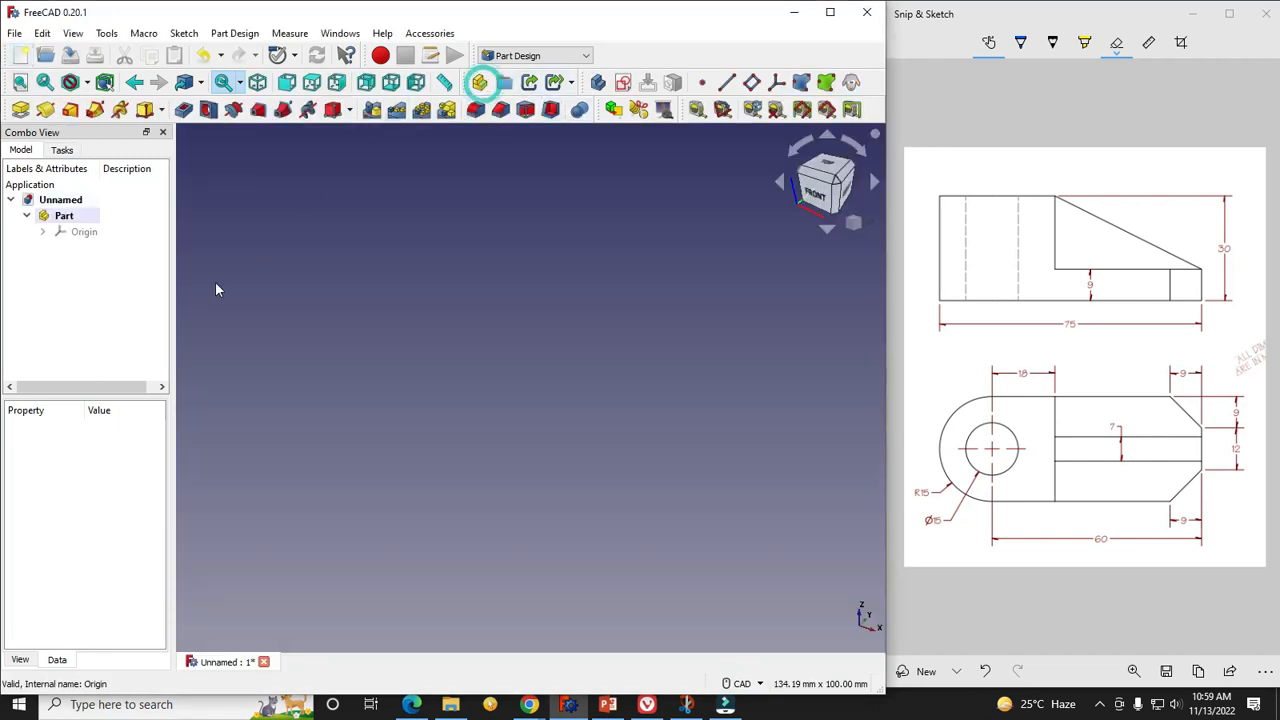
{"action": "left_click", "coordinate": [599, 86]}
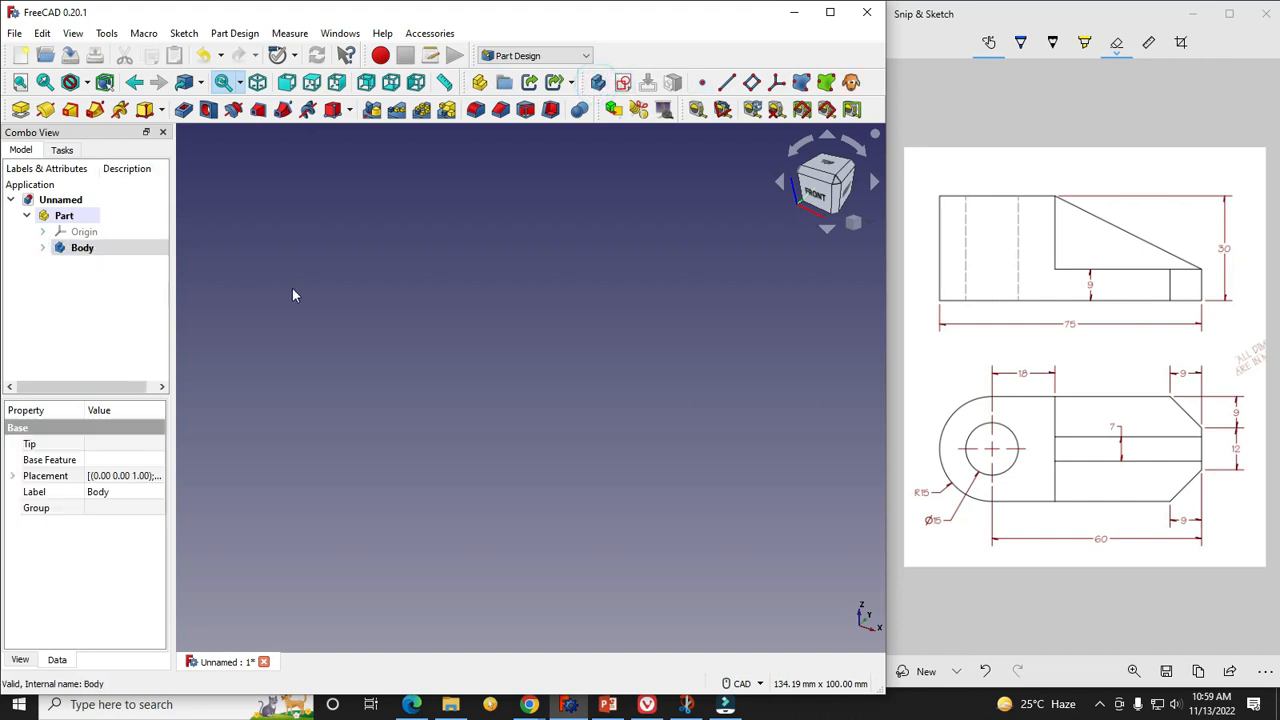
Expand the body inside the part and show its origin planes and axes.
{"action": "left_click", "coordinate": [323, 277]}
{"action": "left_click", "coordinate": [25, 215]}
{"action": "left_click", "coordinate": [25, 215]}
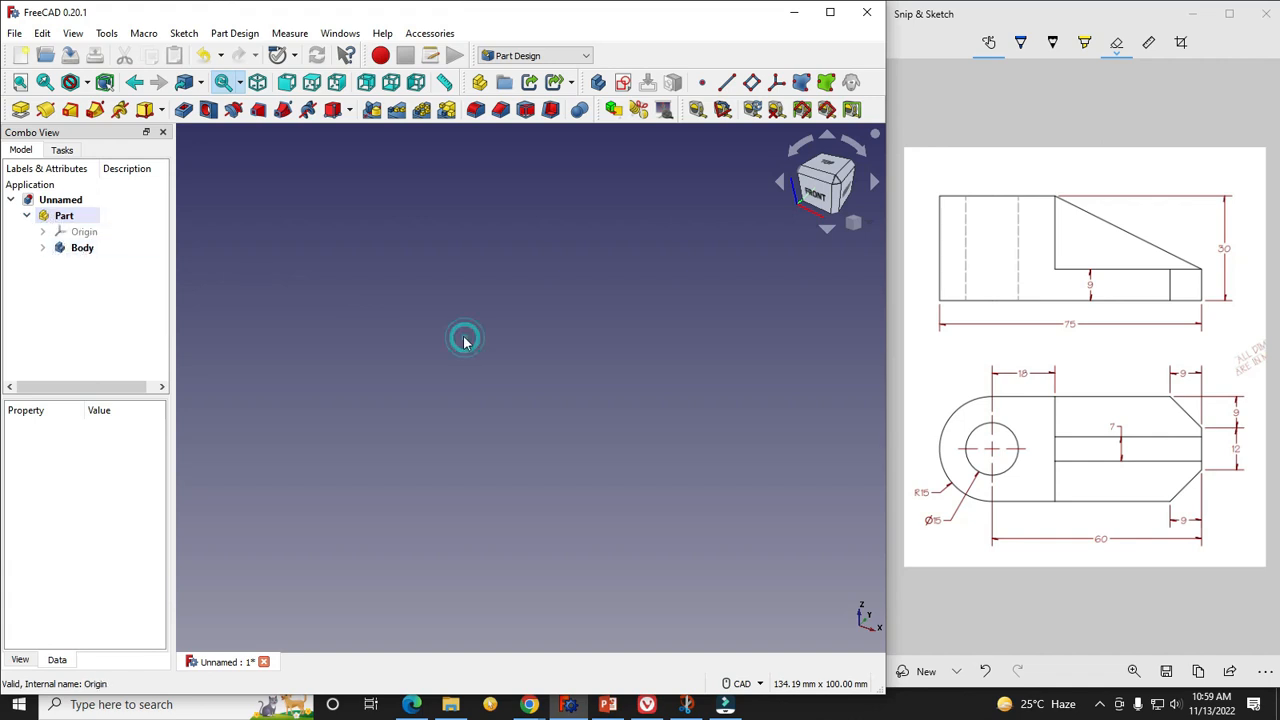
{"action": "left_click", "coordinate": [43, 248]}
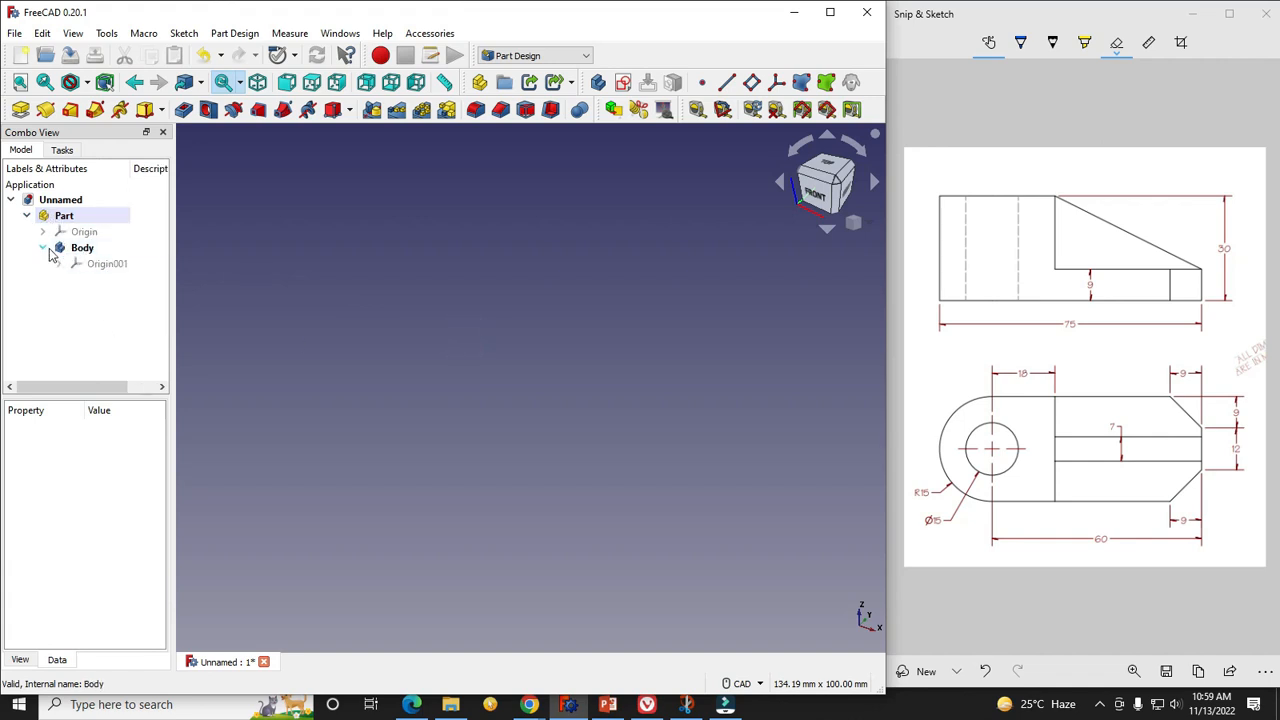
{"action": "left_click", "coordinate": [107, 265]}
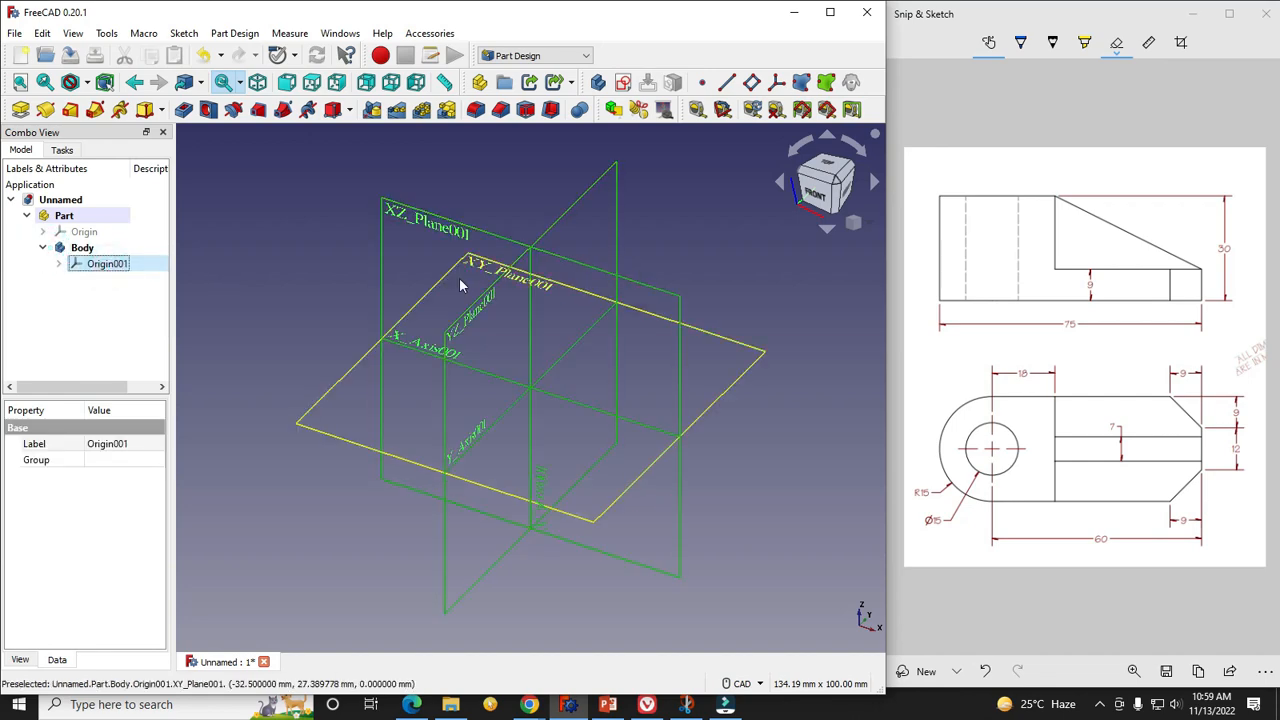
{"action": "scroll", "coordinate": [481, 233], "scroll_direction": "up", "scroll_amount": 3}
{"action": "scroll", "coordinate": [481, 233], "scroll_direction": "down", "scroll_amount": 4}
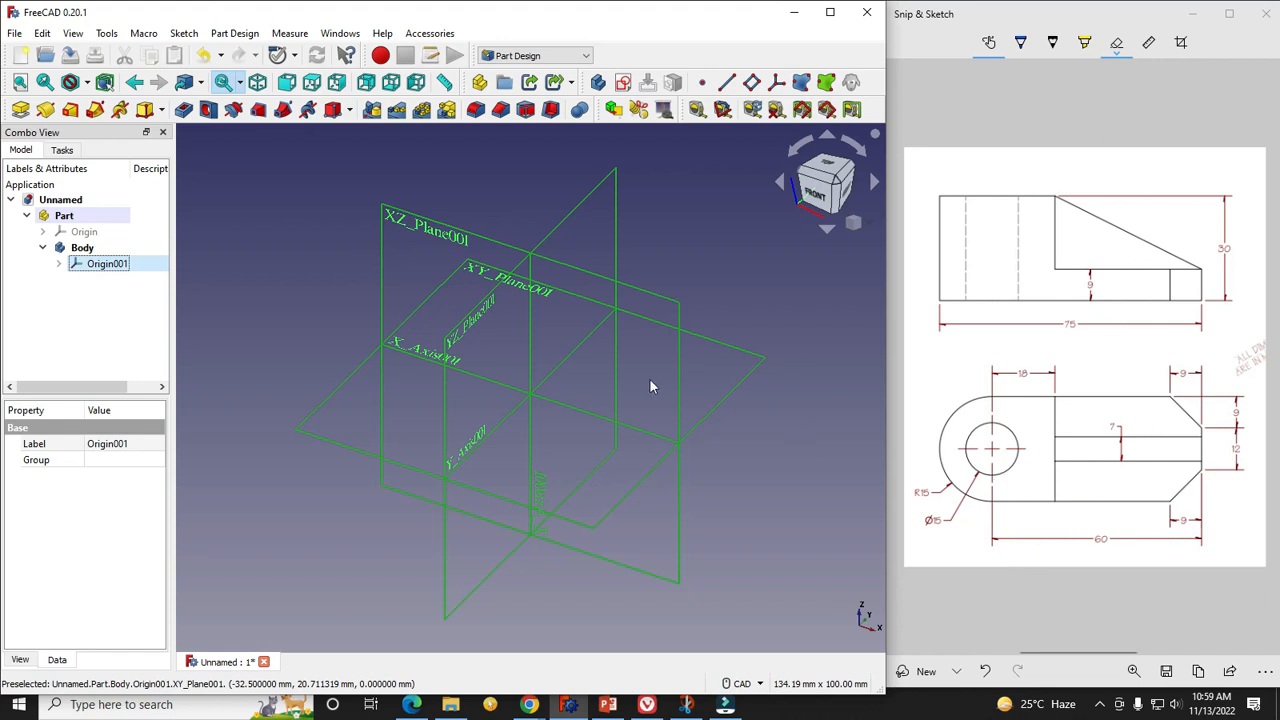
Create a new sketch on the XY plane of the body.
{"action": "left_click", "coordinate": [352, 371]}
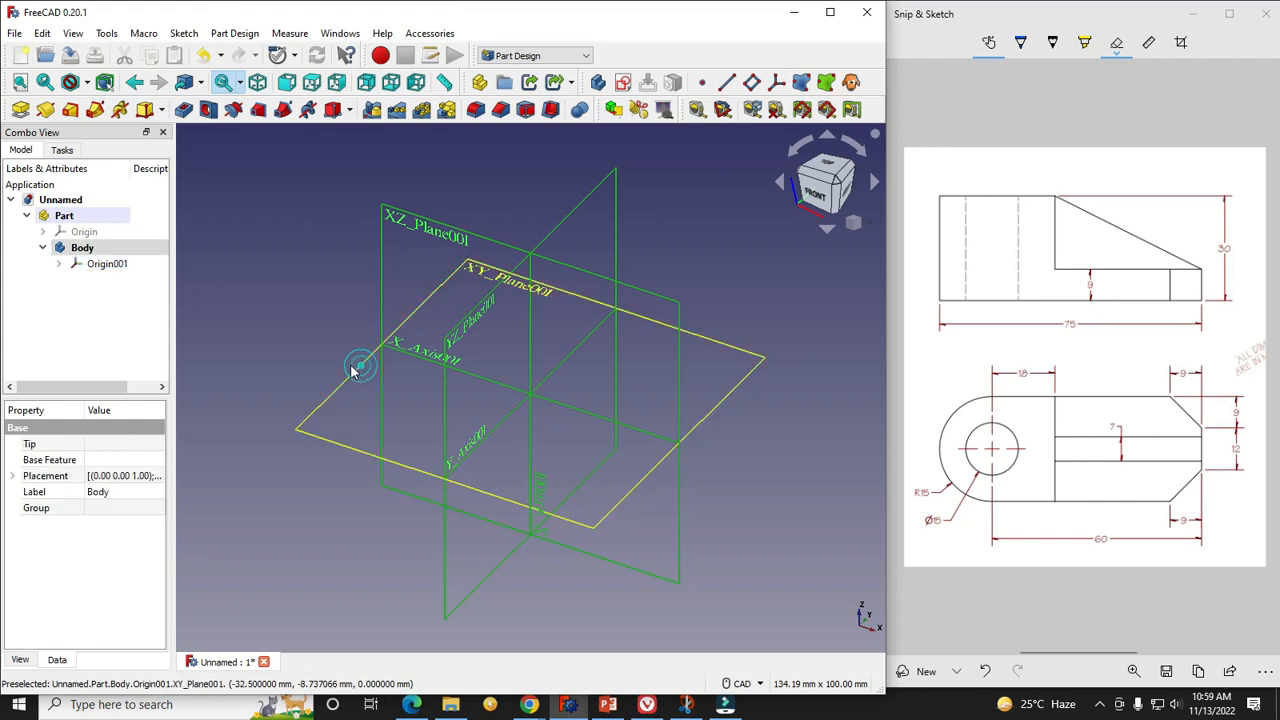
{"action": "left_click", "coordinate": [451, 277]}
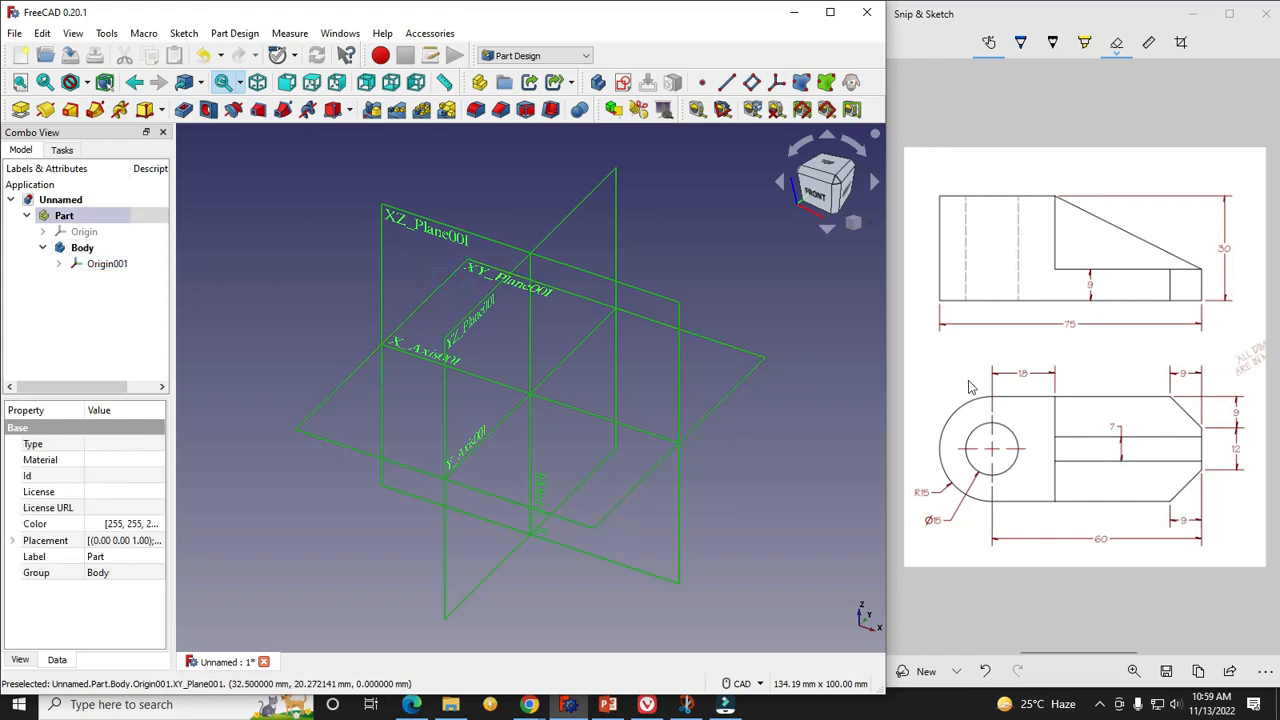
{"action": "left_click", "coordinate": [288, 537]}
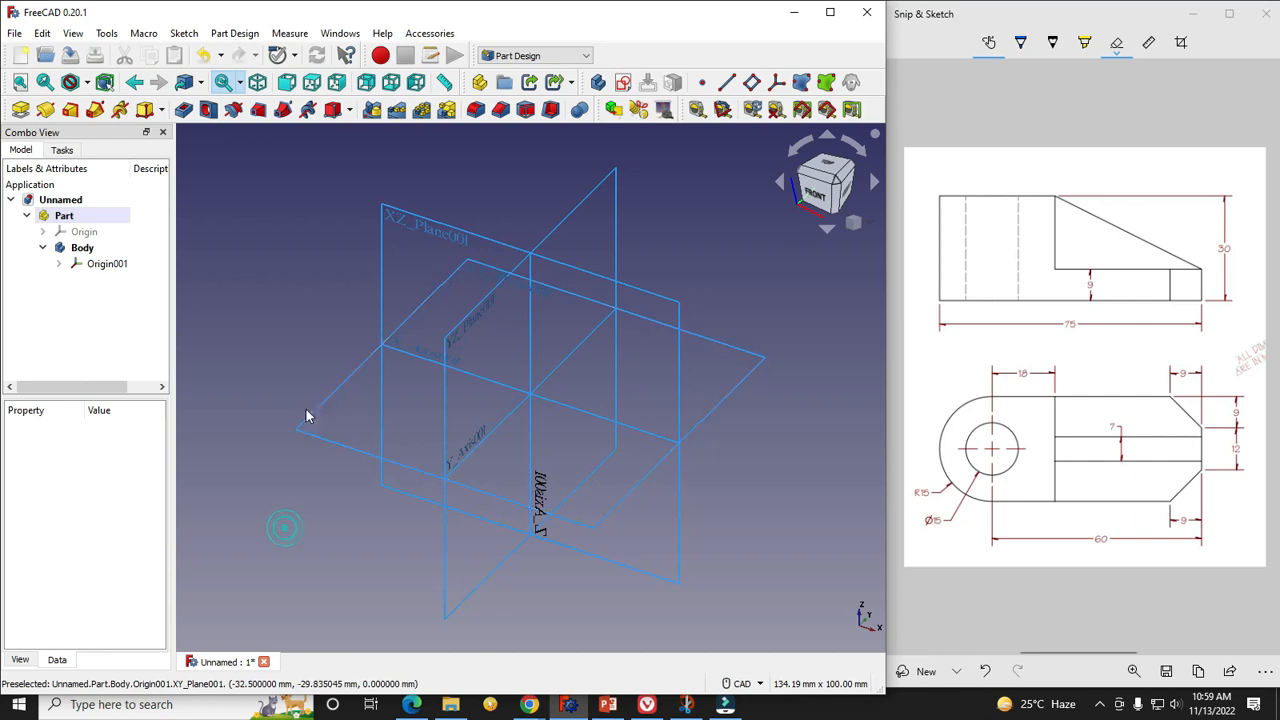
{"action": "left_click", "coordinate": [326, 412]}
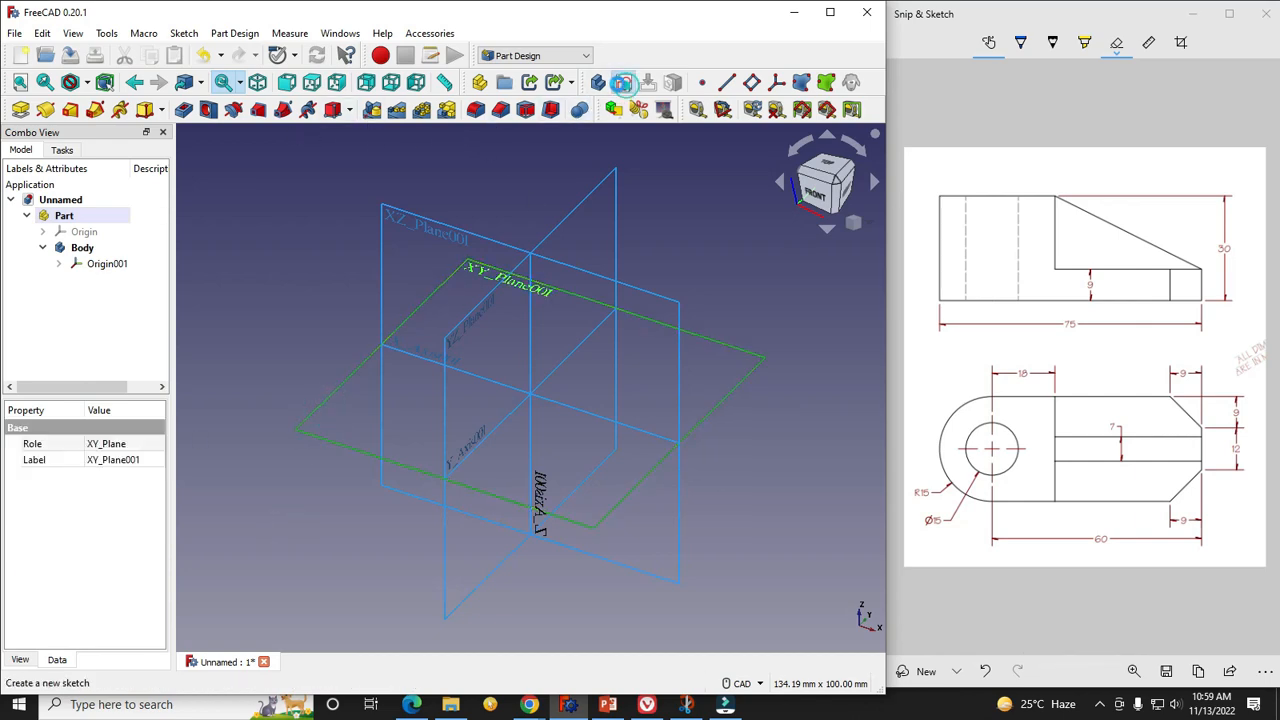
{"action": "left_click", "coordinate": [622, 83]}
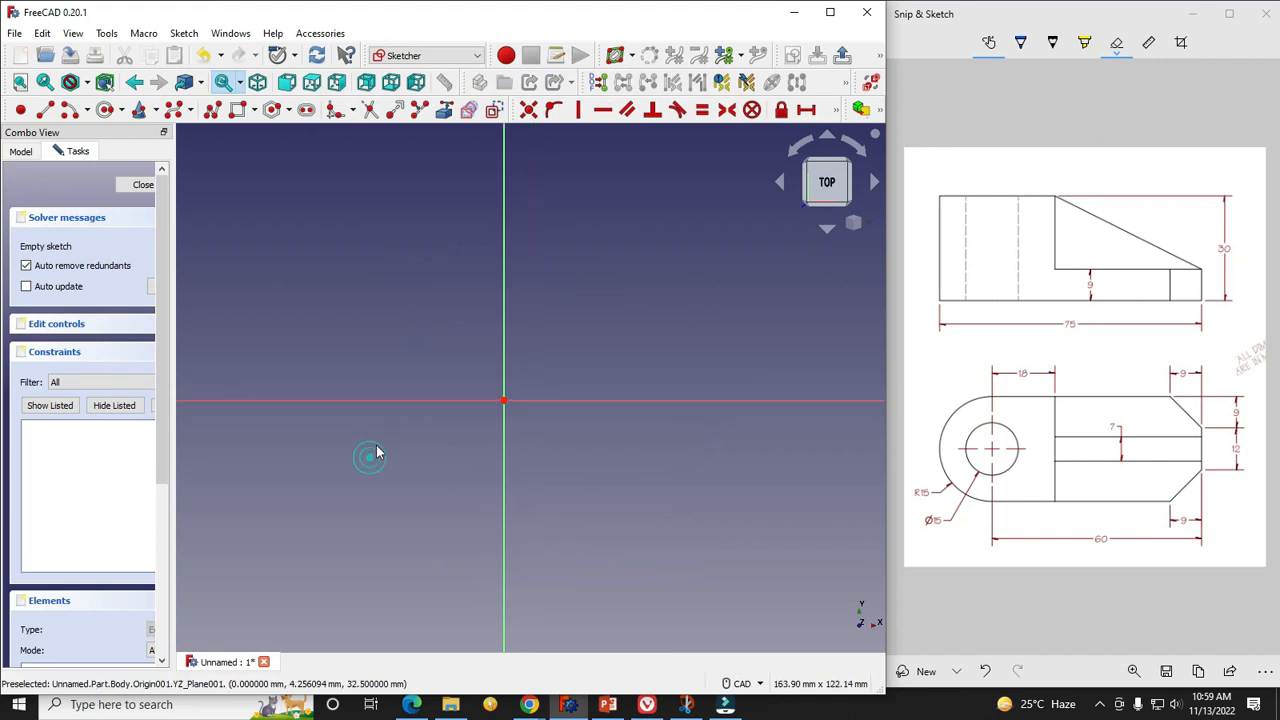
Sketch a rectangle about 327 mm wide and 117 mm high that encloses the sketch origin.
{"action": "scroll", "coordinate": [377, 472], "scroll_direction": "down", "scroll_amount": 2}
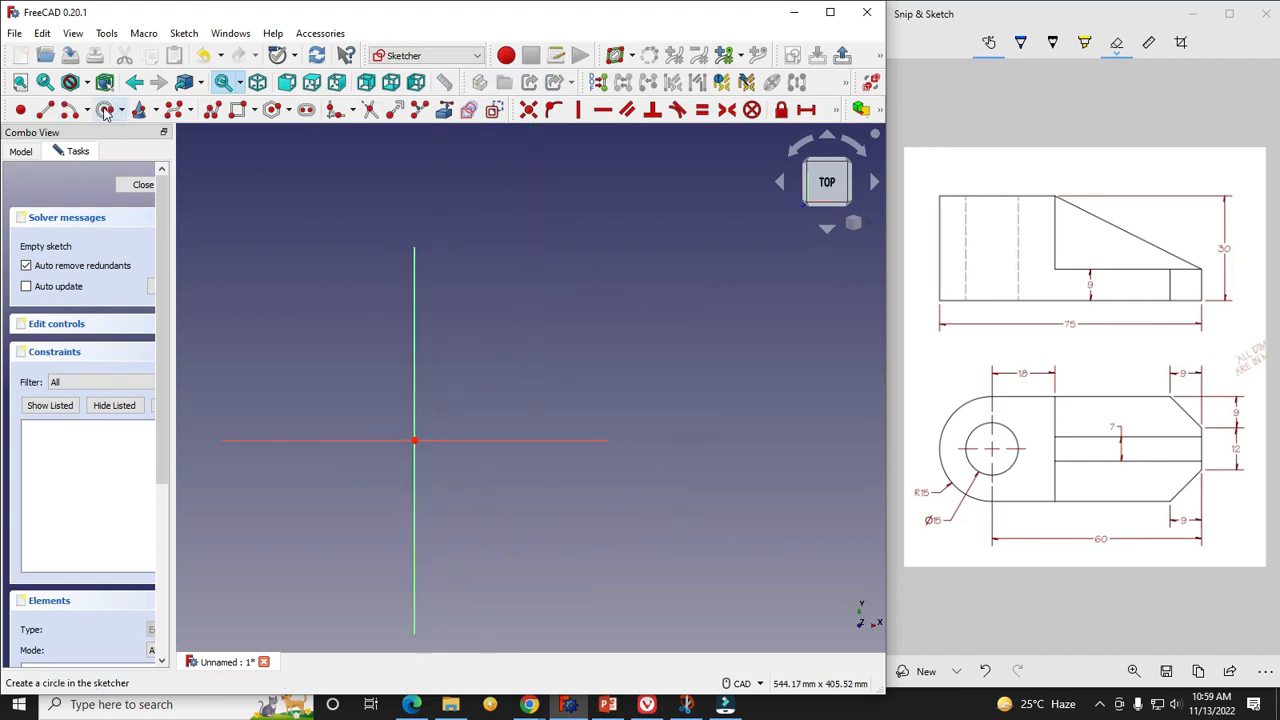
{"action": "left_click", "coordinate": [238, 110]}
{"action": "left_click", "coordinate": [268, 376]}
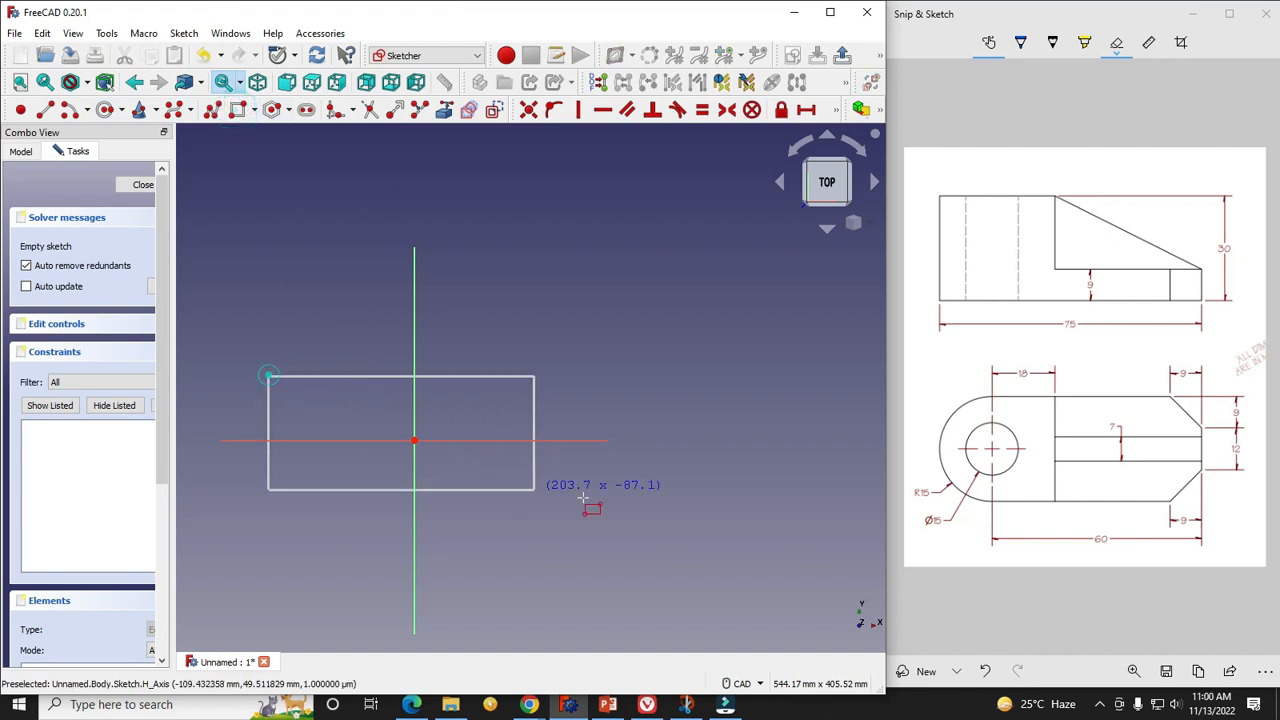
{"action": "left_click", "coordinate": [695, 527]}
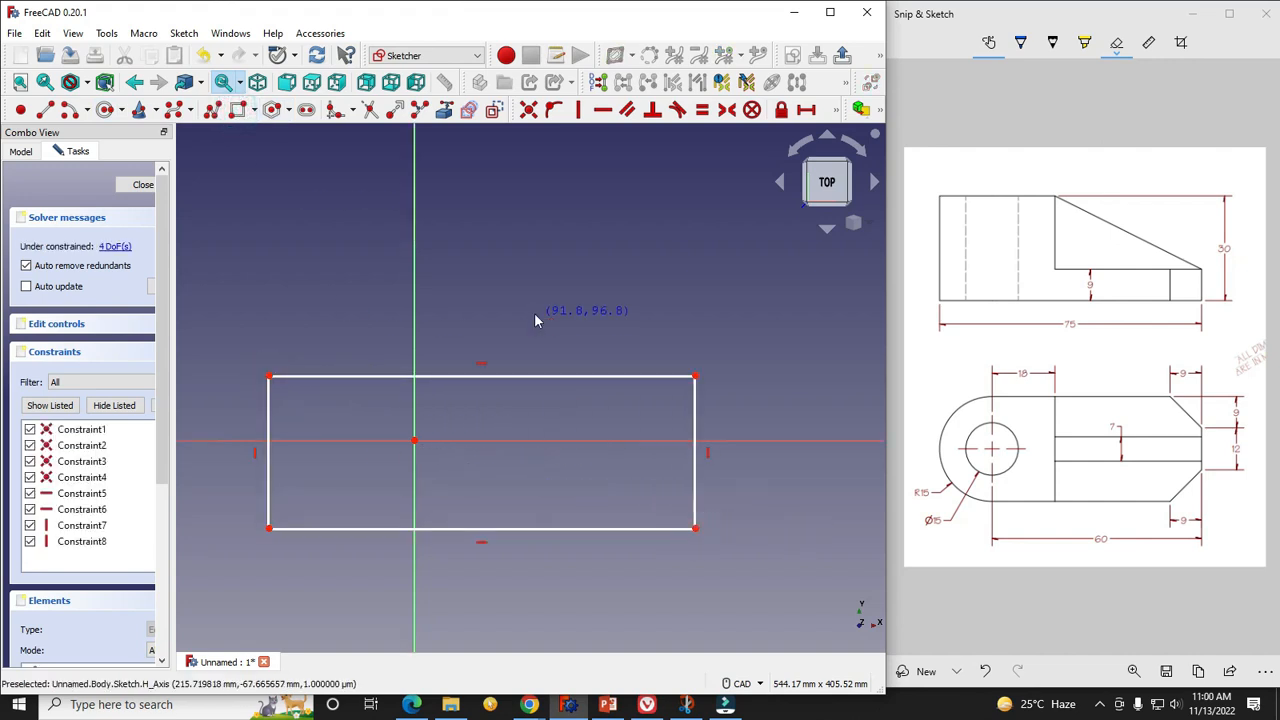
{"action": "scroll", "coordinate": [535, 320], "scroll_direction": "down", "scroll_amount": 3}
{"action": "scroll", "coordinate": [445, 374], "scroll_direction": "up", "scroll_amount": 3}
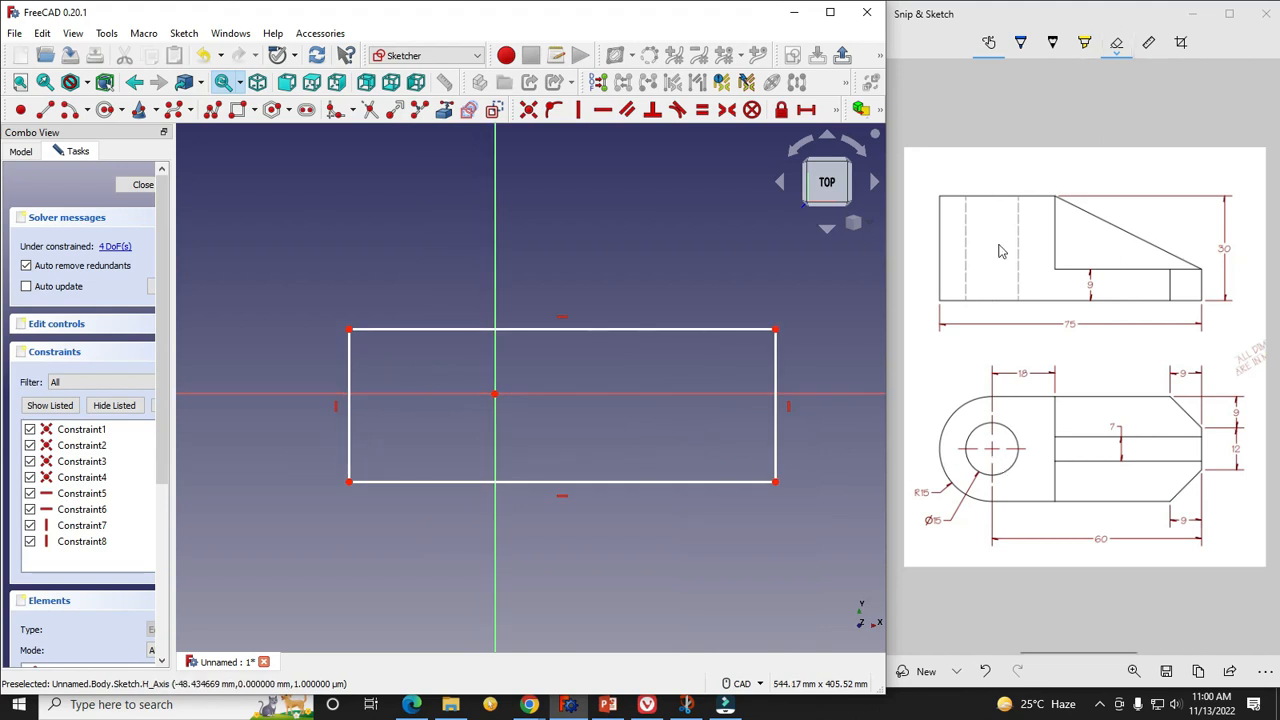
Switch to Snip & Sketch and mark the hole's centre on the reference drawing's lower view with the blue ballpoint pen.
{"action": "left_click", "coordinate": [1022, 46]}
{"action": "left_click", "coordinate": [1021, 44]}
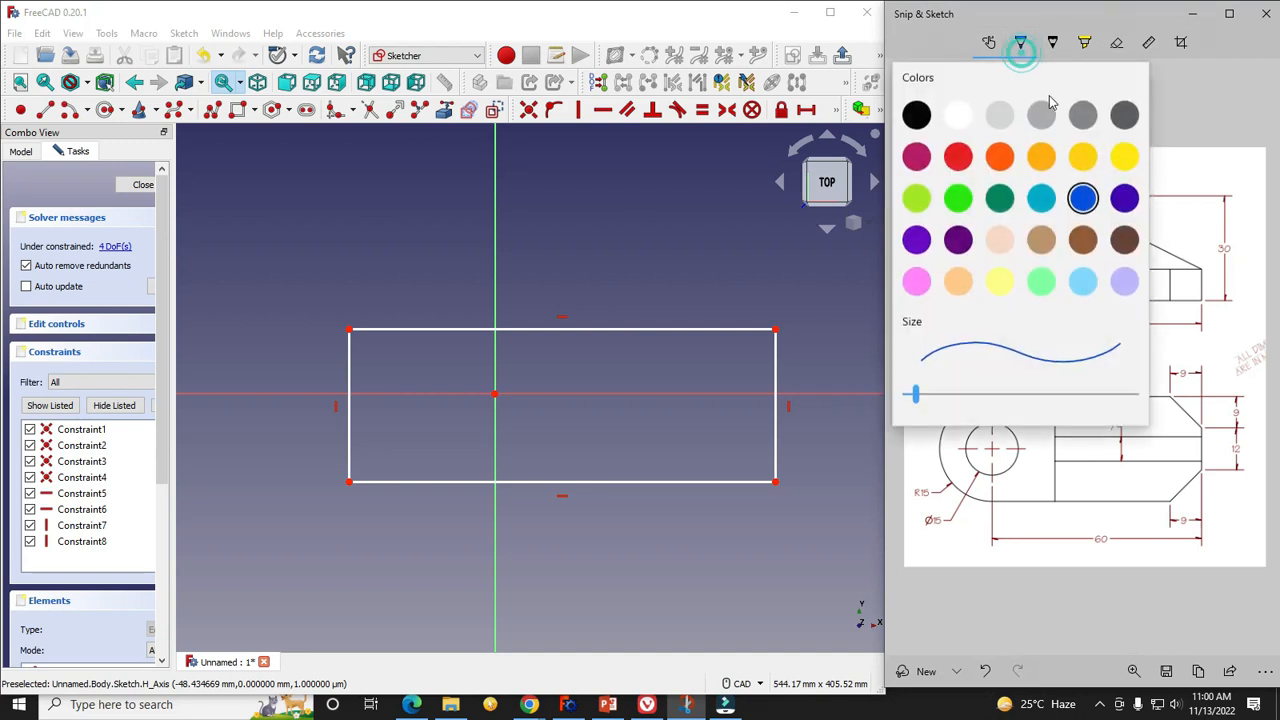
{"action": "left_click", "coordinate": [1076, 203]}
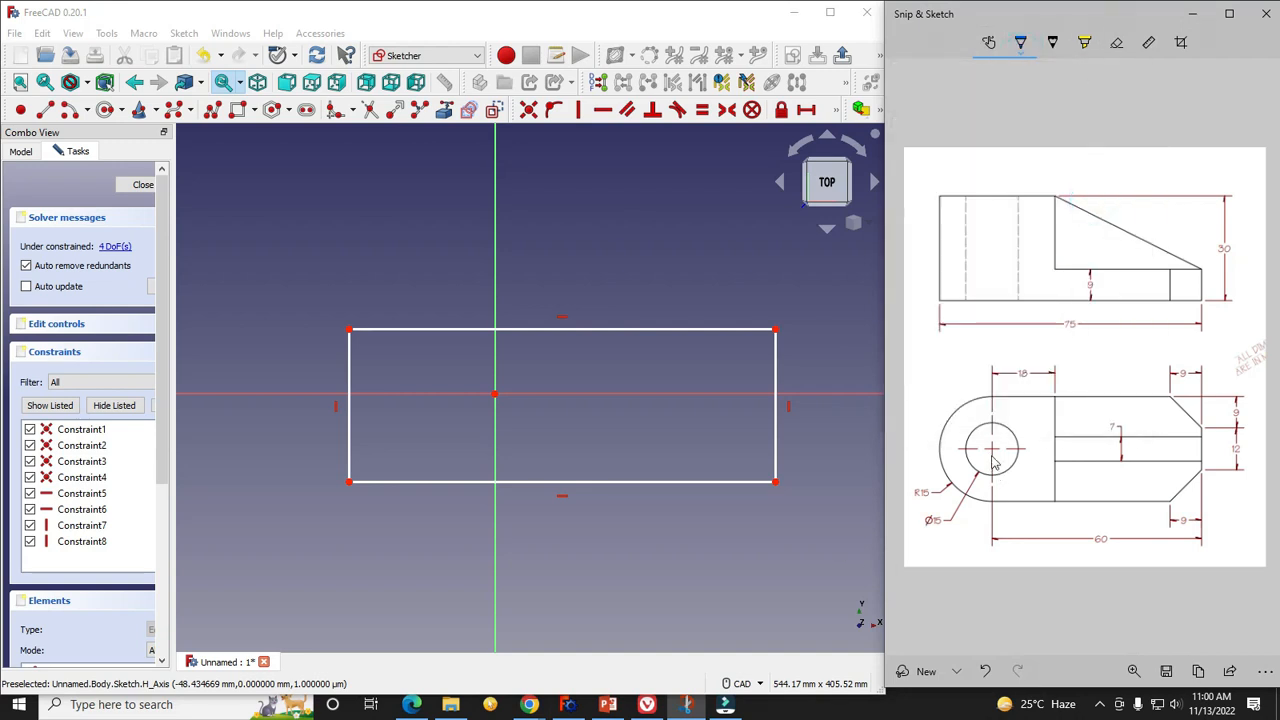
{"action": "left_click_drag", "start_coordinate": [989, 446], "coordinate": [997, 446]}
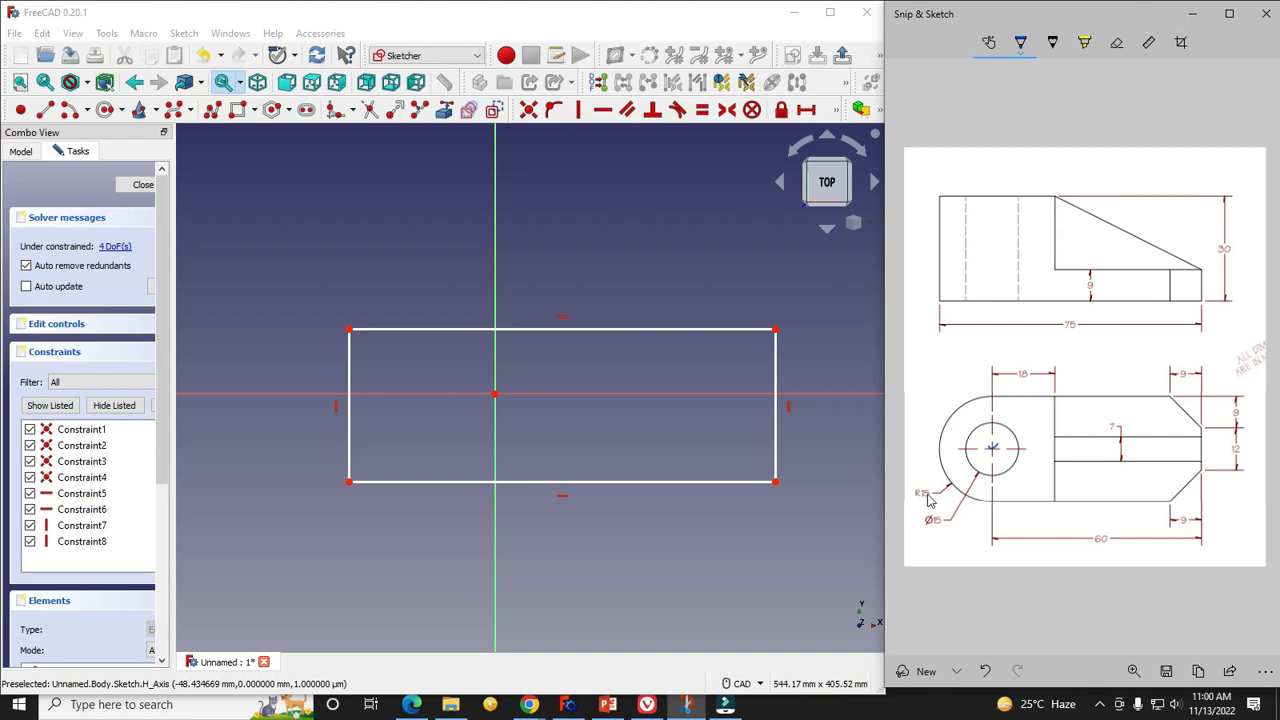
Replace the rectangle's left vertical edge with an outward-bulging arc through end points and a rim point, joining the two open line ends.
{"action": "left_click", "coordinate": [349, 360]}
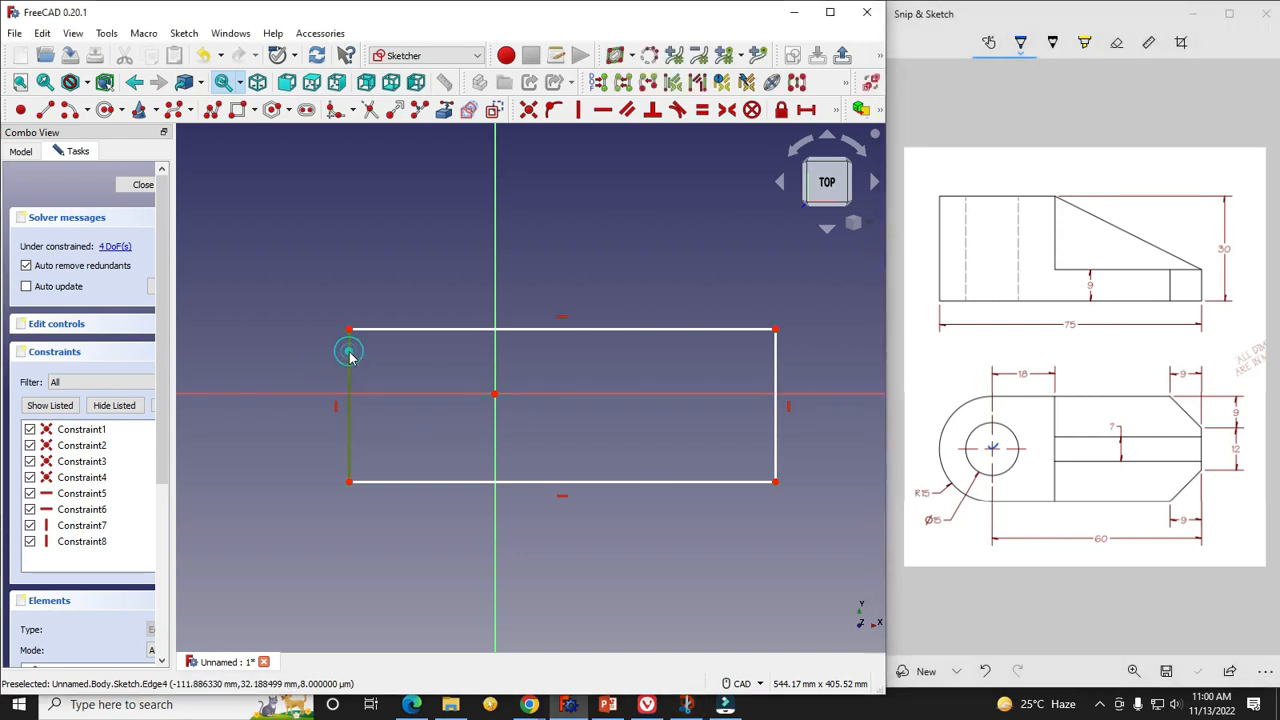
{"action": "key", "text": "Delete"}
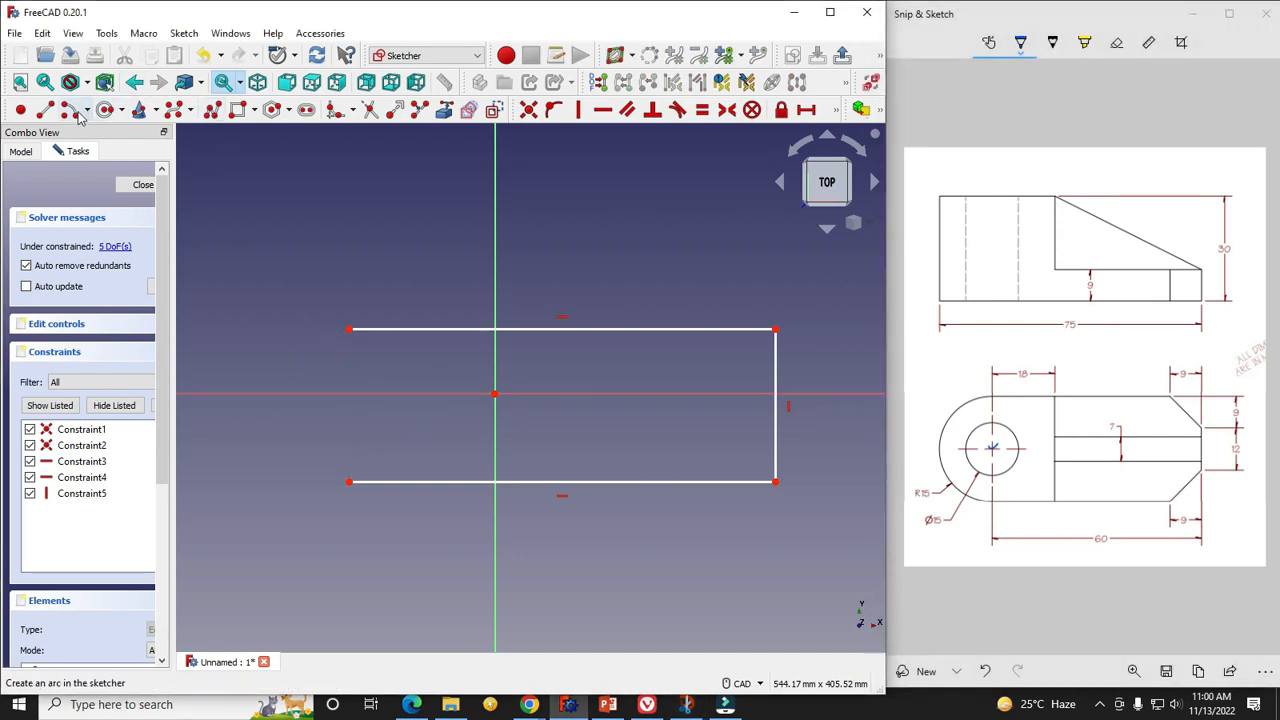
{"action": "left_click", "coordinate": [88, 114]}
{"action": "left_click", "coordinate": [110, 155]}
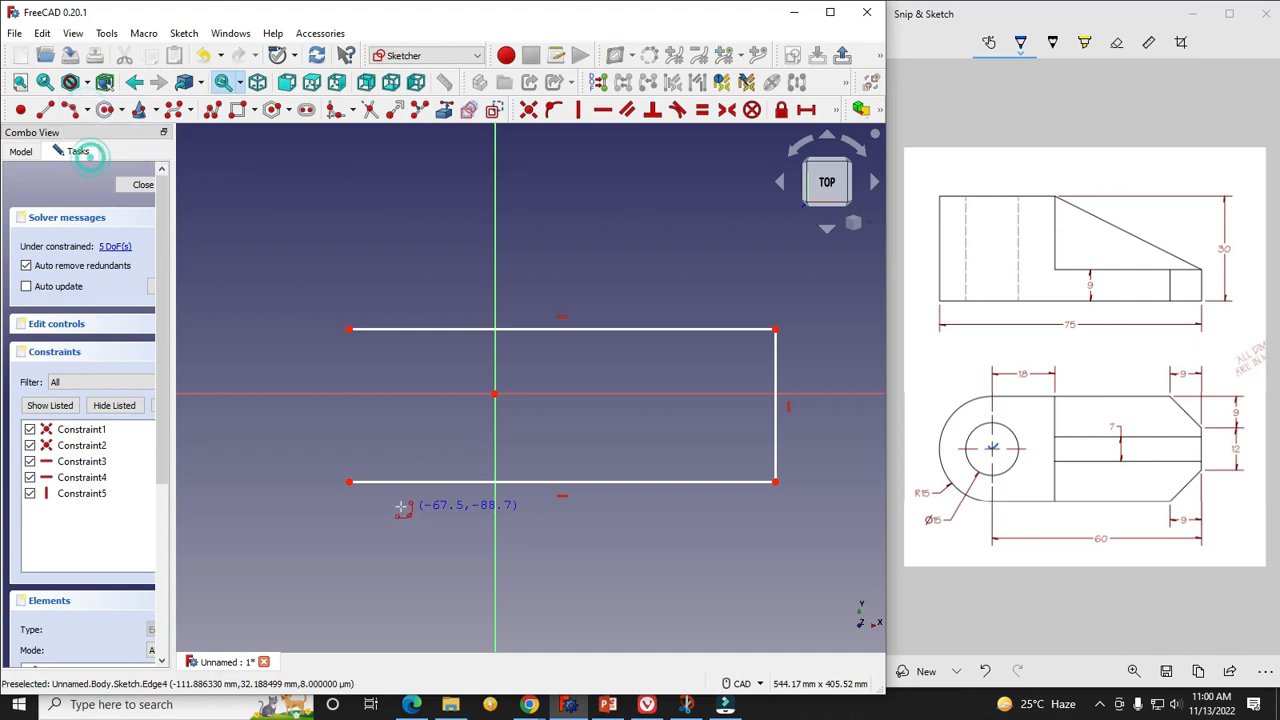
{"action": "left_click", "coordinate": [349, 481]}
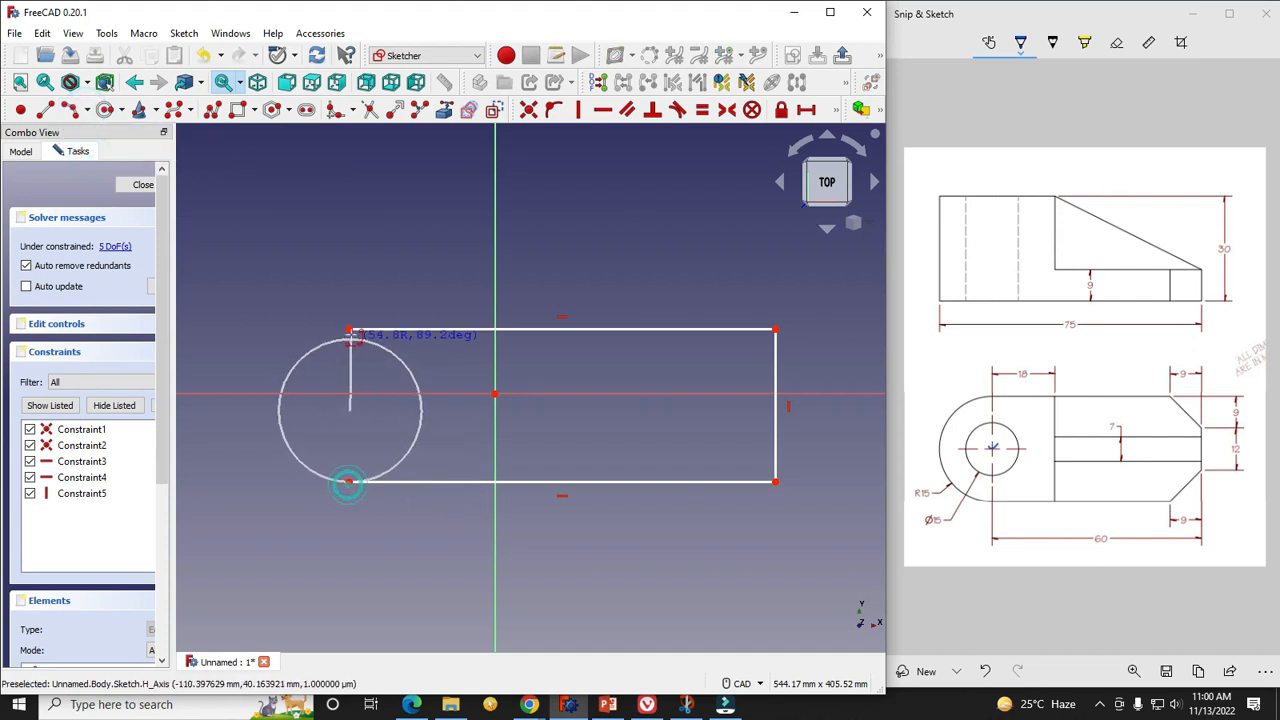
{"action": "left_click", "coordinate": [350, 329]}
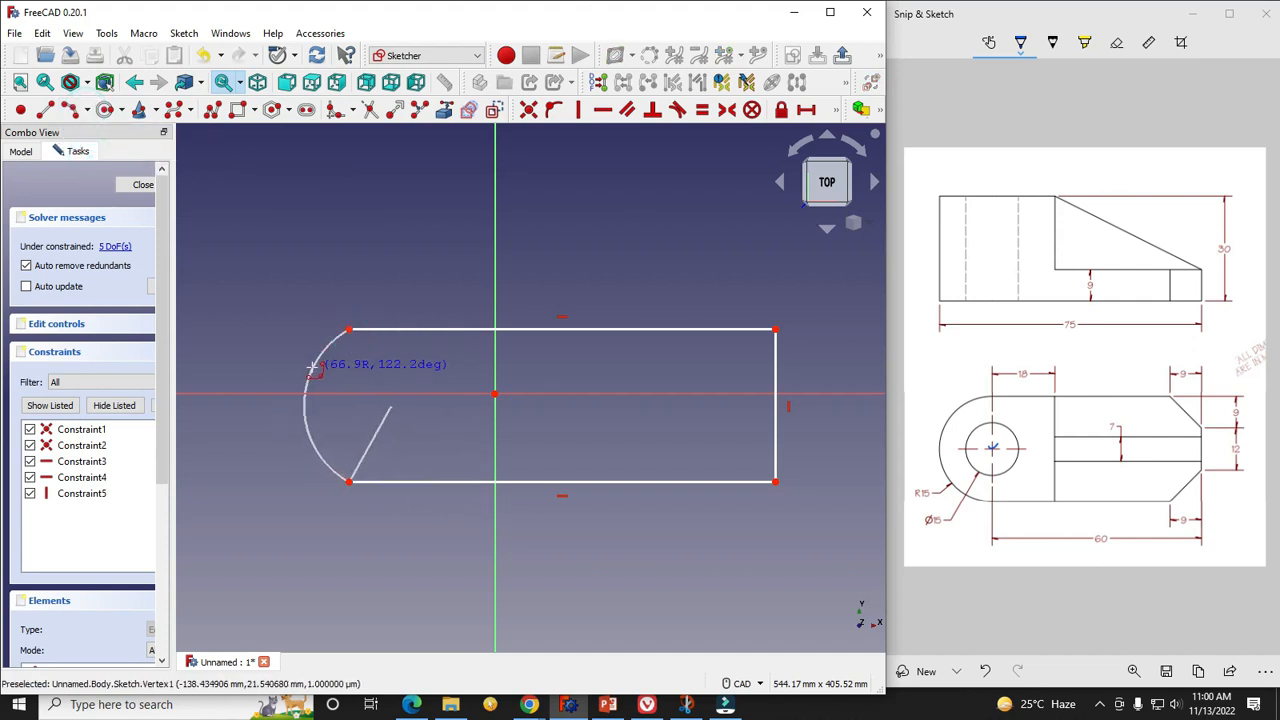
{"action": "left_click", "coordinate": [304, 368]}
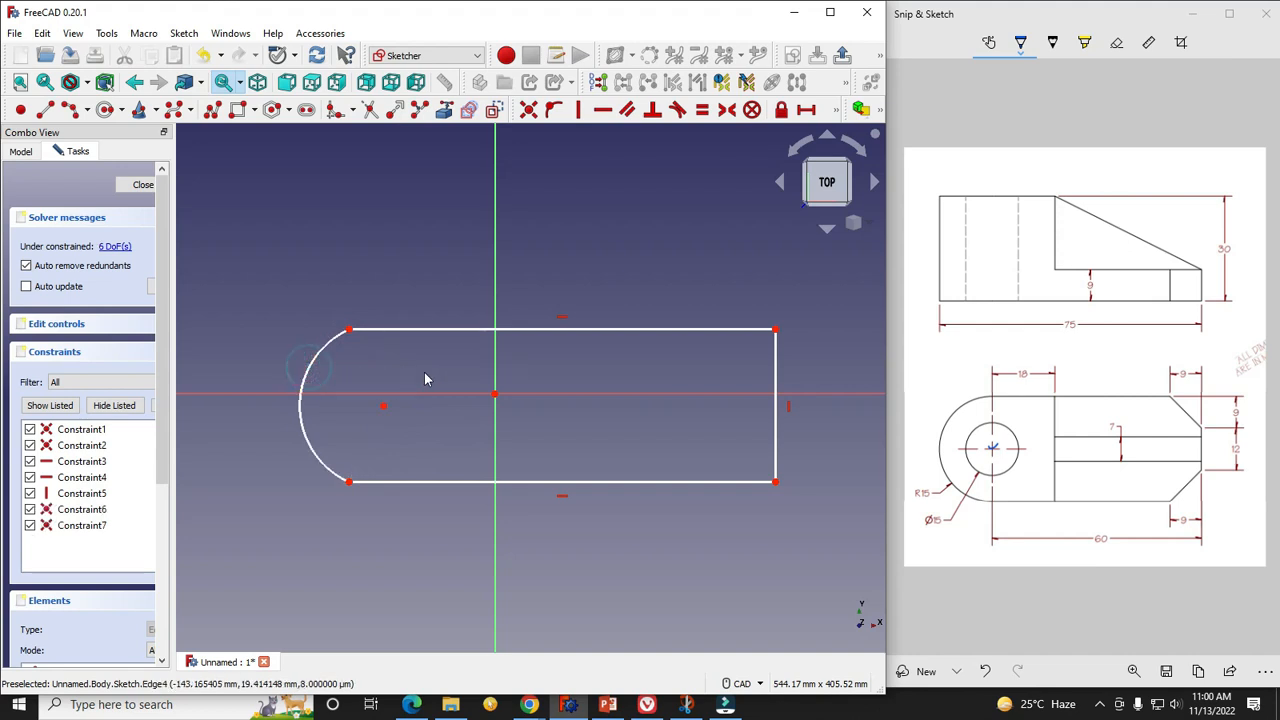
Make the arc tangent to both the upper and lower horizontal lines of the profile.
{"action": "left_click", "coordinate": [338, 345]}
{"action": "left_click", "coordinate": [372, 331]}
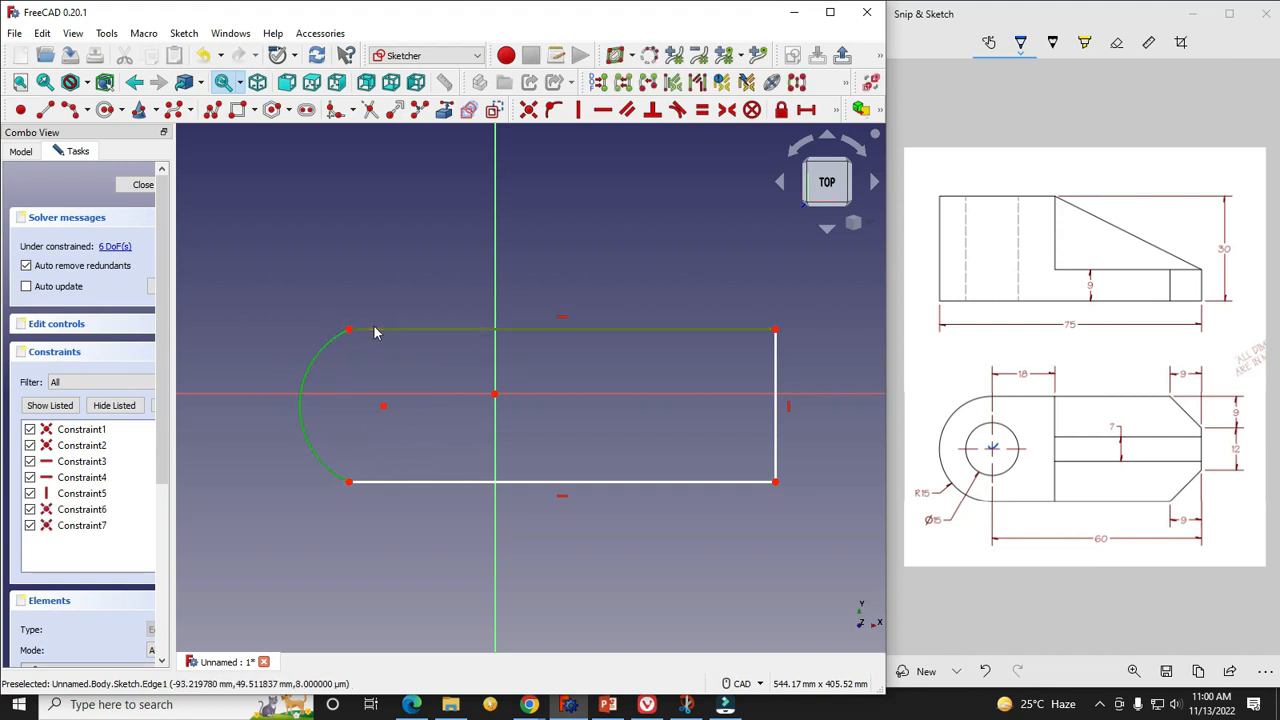
{"action": "left_click", "coordinate": [677, 112]}
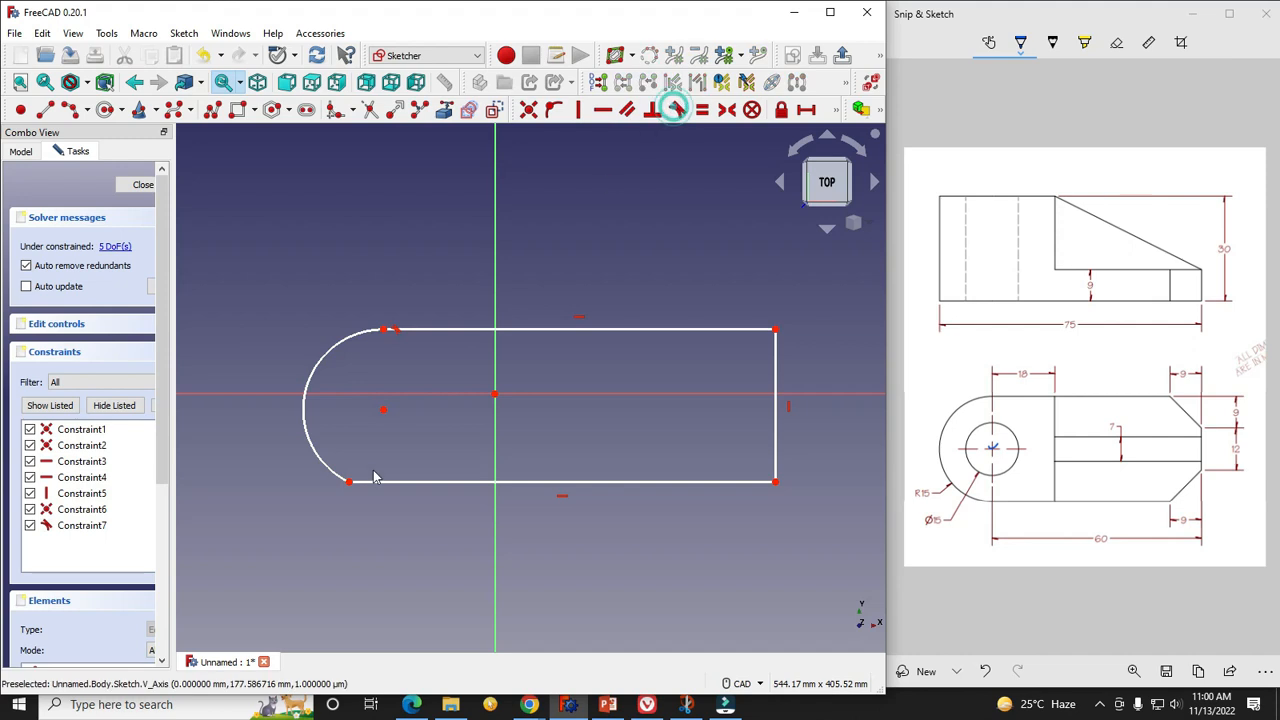
{"action": "left_click", "coordinate": [378, 483]}
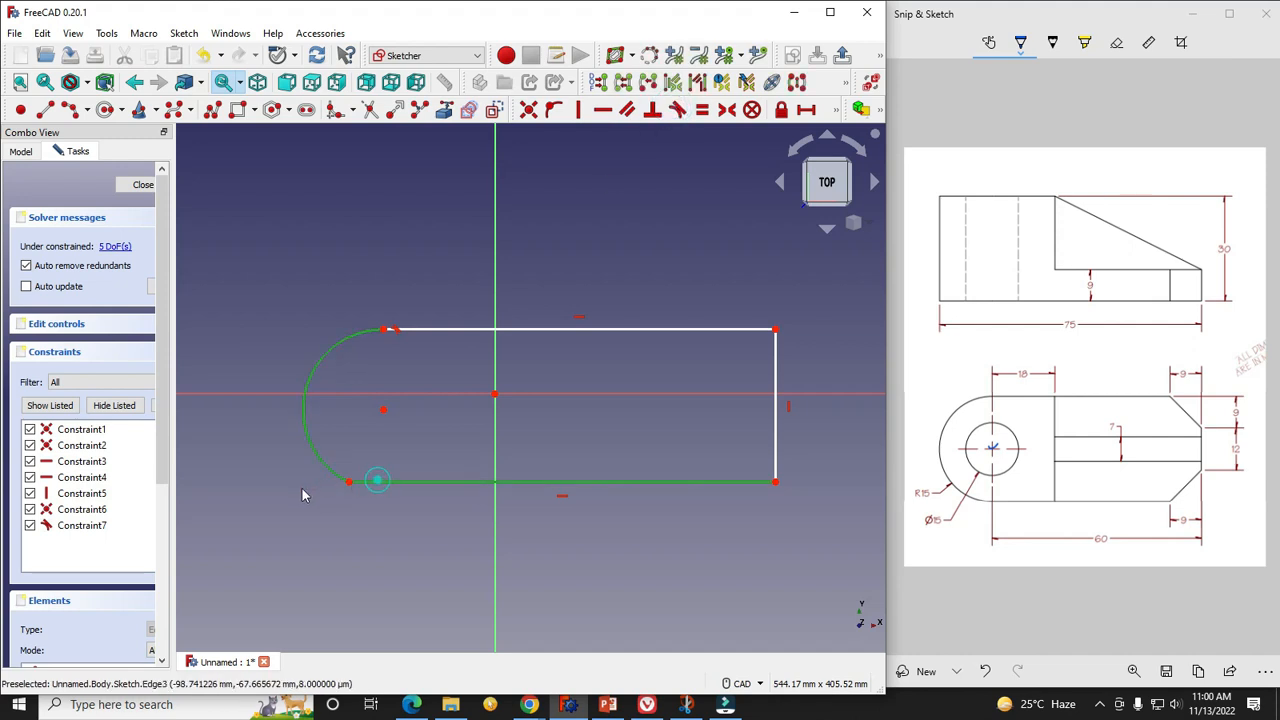
{"action": "left_click", "coordinate": [677, 110]}
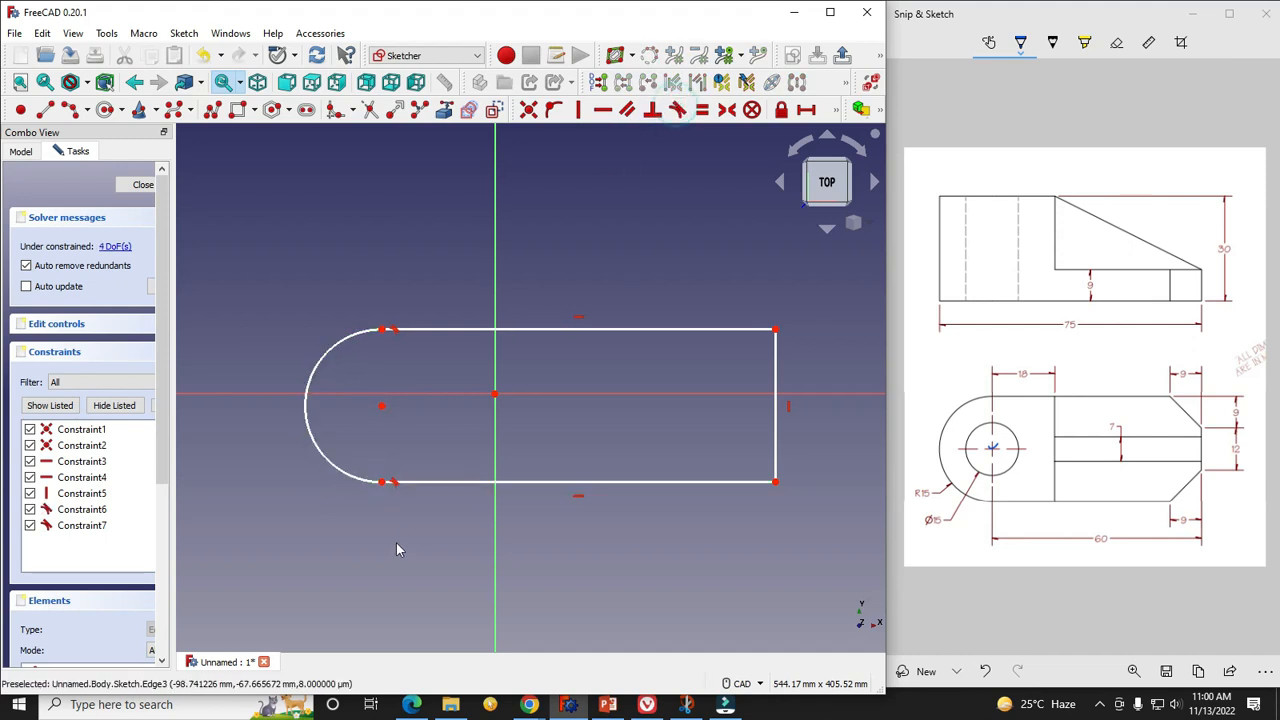
Constrain the arc's centre point horizontally level with the sketch origin and make it coincident with the origin.
{"action": "left_click", "coordinate": [381, 406]}
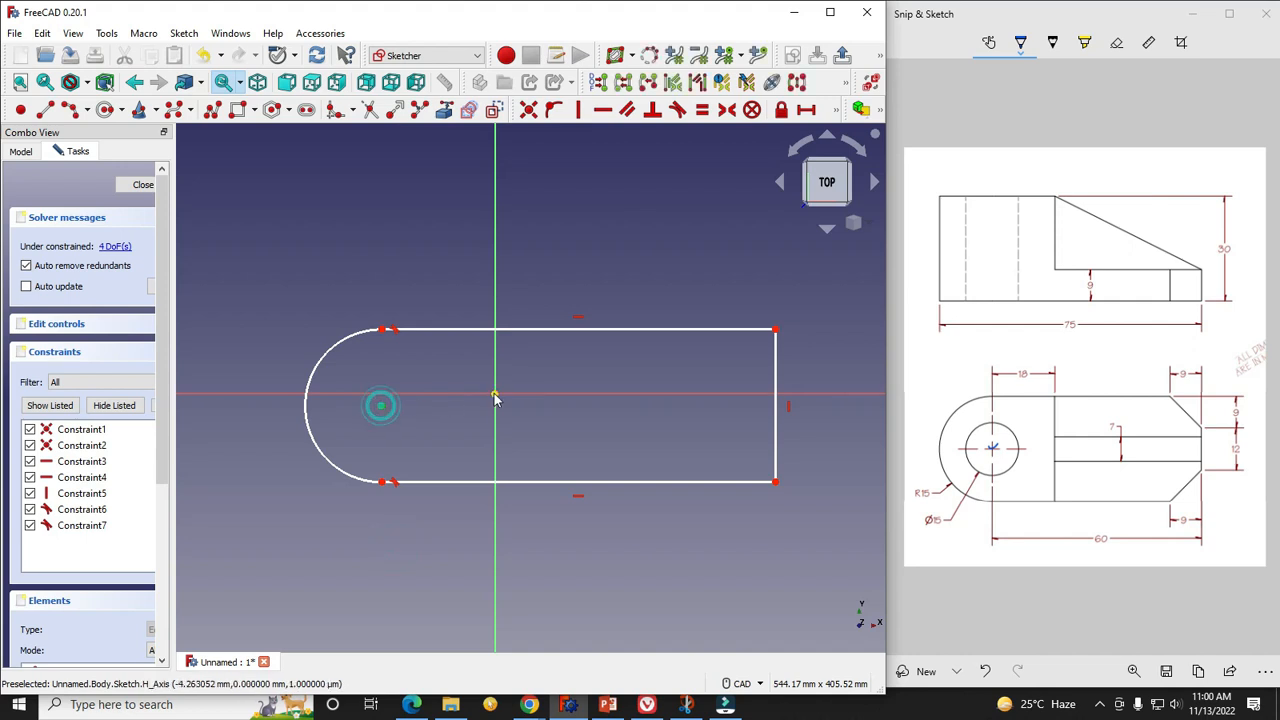
{"action": "left_click", "coordinate": [494, 393]}
{"action": "left_click", "coordinate": [603, 110]}
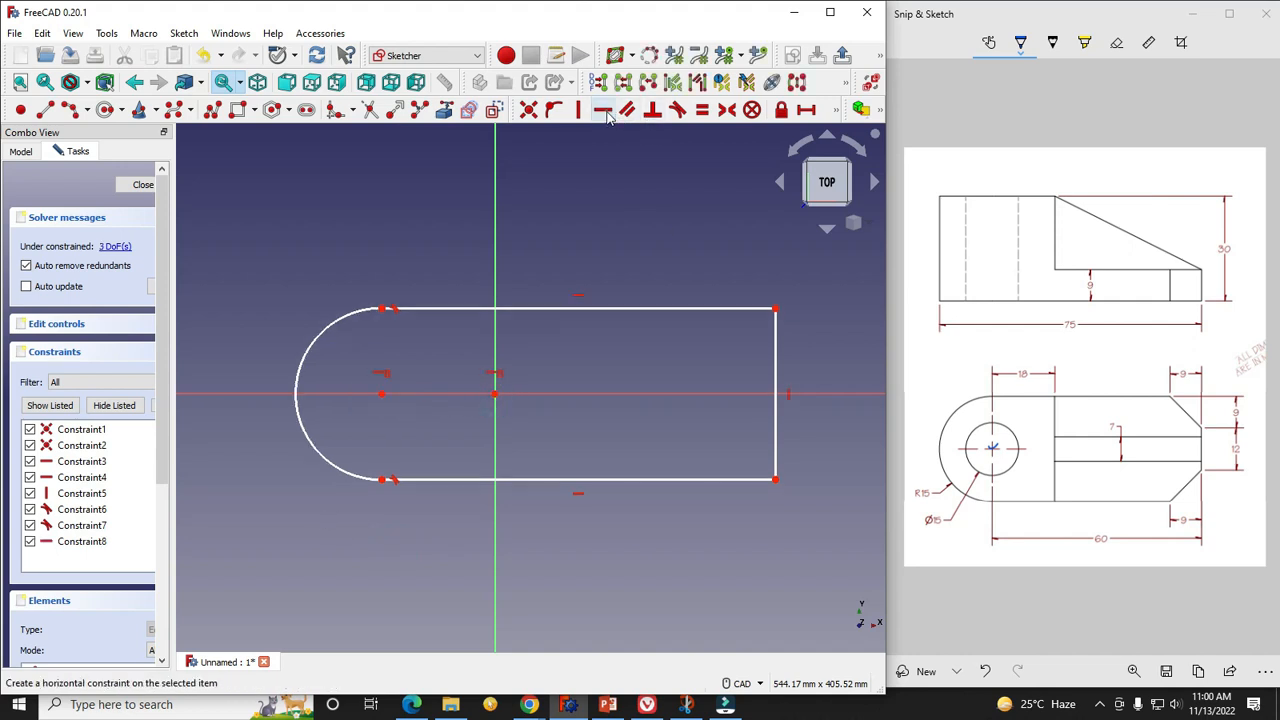
{"action": "left_click", "coordinate": [382, 394]}
{"action": "left_click", "coordinate": [494, 393]}
{"action": "left_click", "coordinate": [528, 109]}
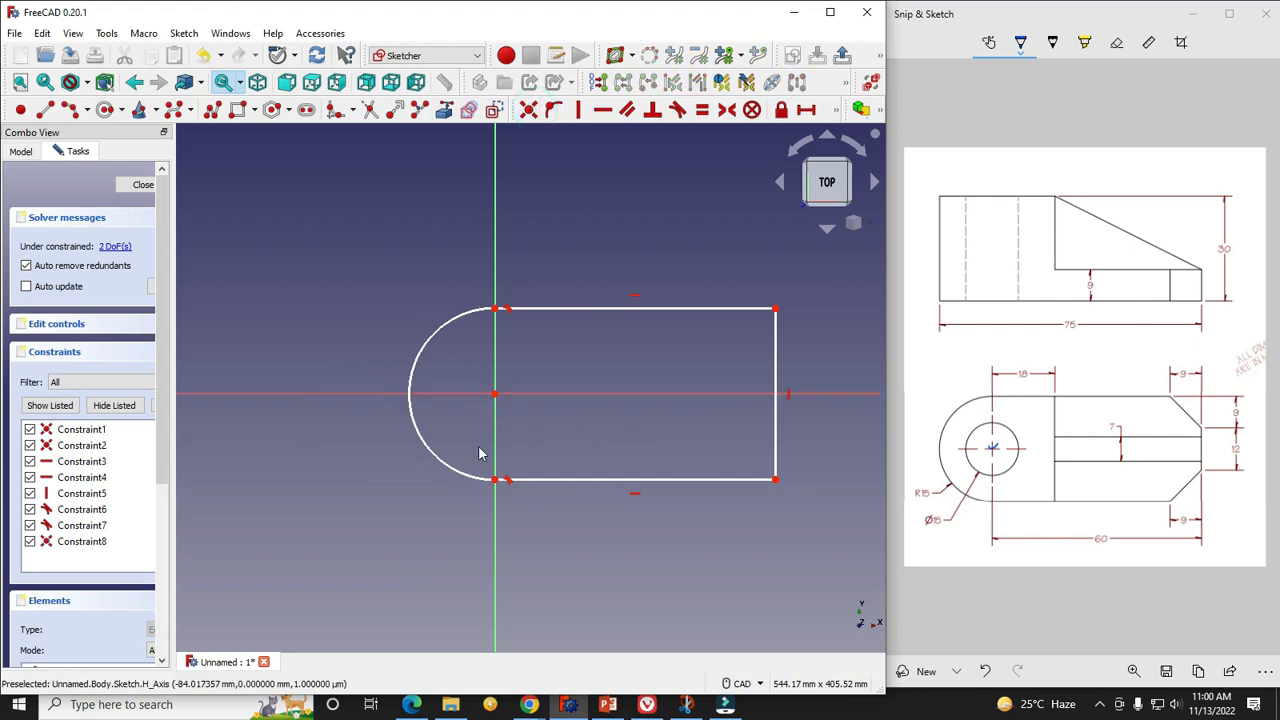
Constrain the arc's radius to 15 mm and place its dimension label below and outside the arc.
{"action": "left_click", "coordinate": [431, 455]}
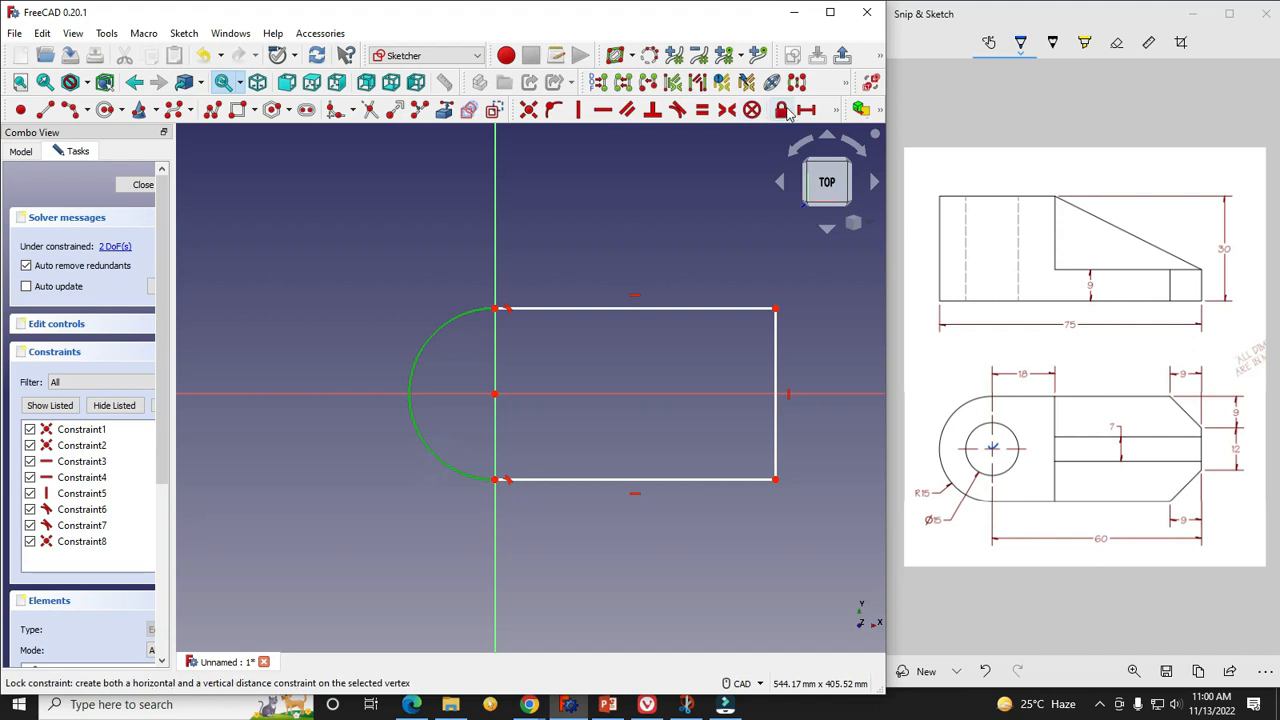
{"action": "left_click", "coordinate": [836, 110]}
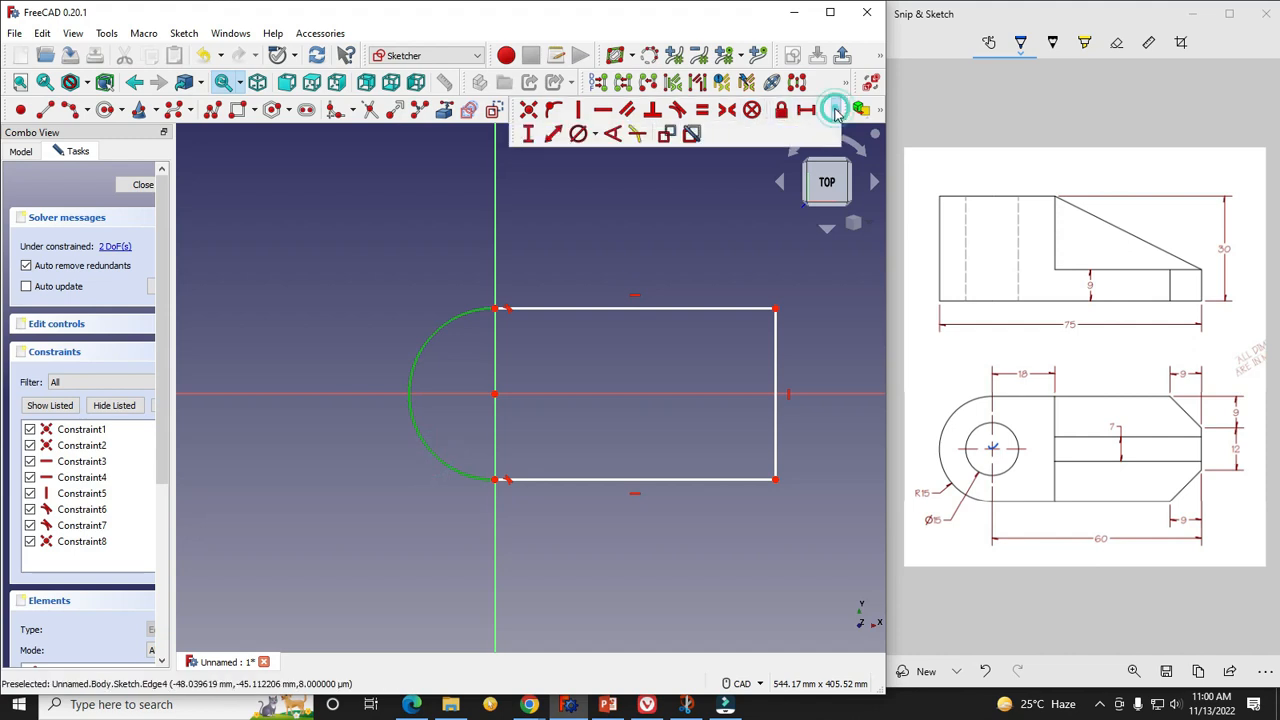
{"action": "left_click", "coordinate": [597, 137]}
{"action": "left_click", "coordinate": [615, 157]}
{"action": "left_click", "coordinate": [408, 433]}
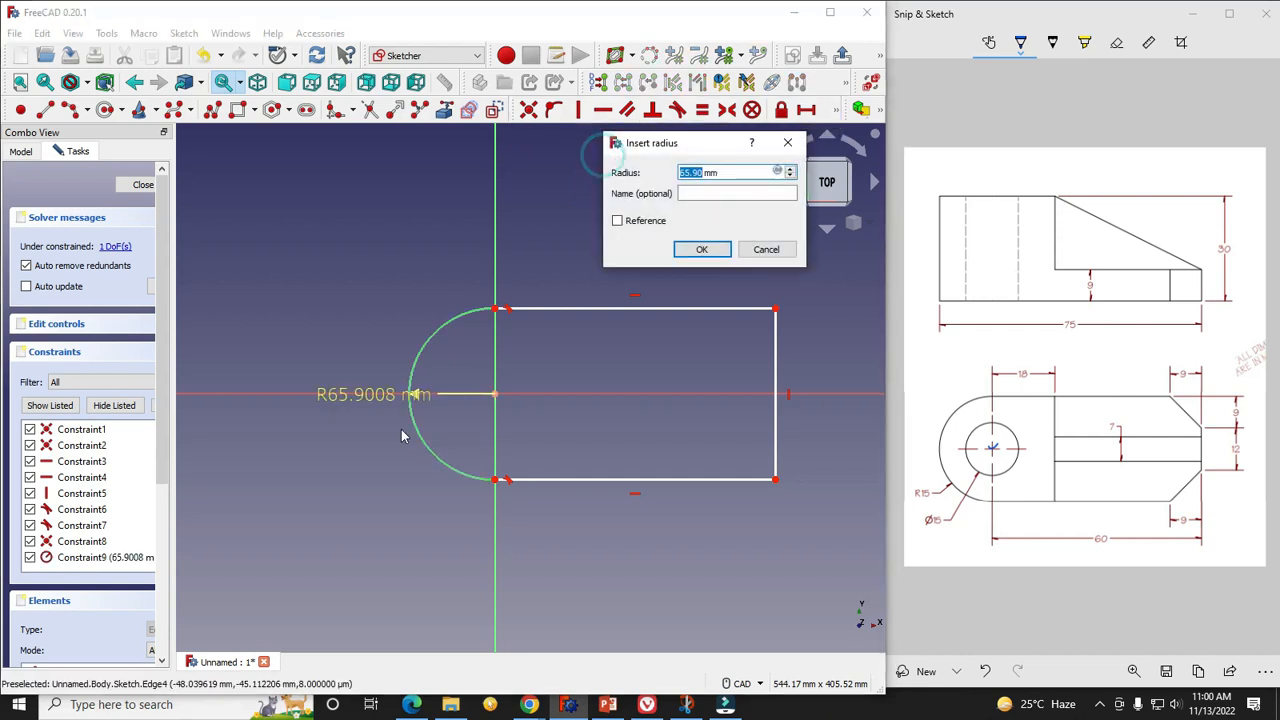
{"action": "type", "text": "1"}
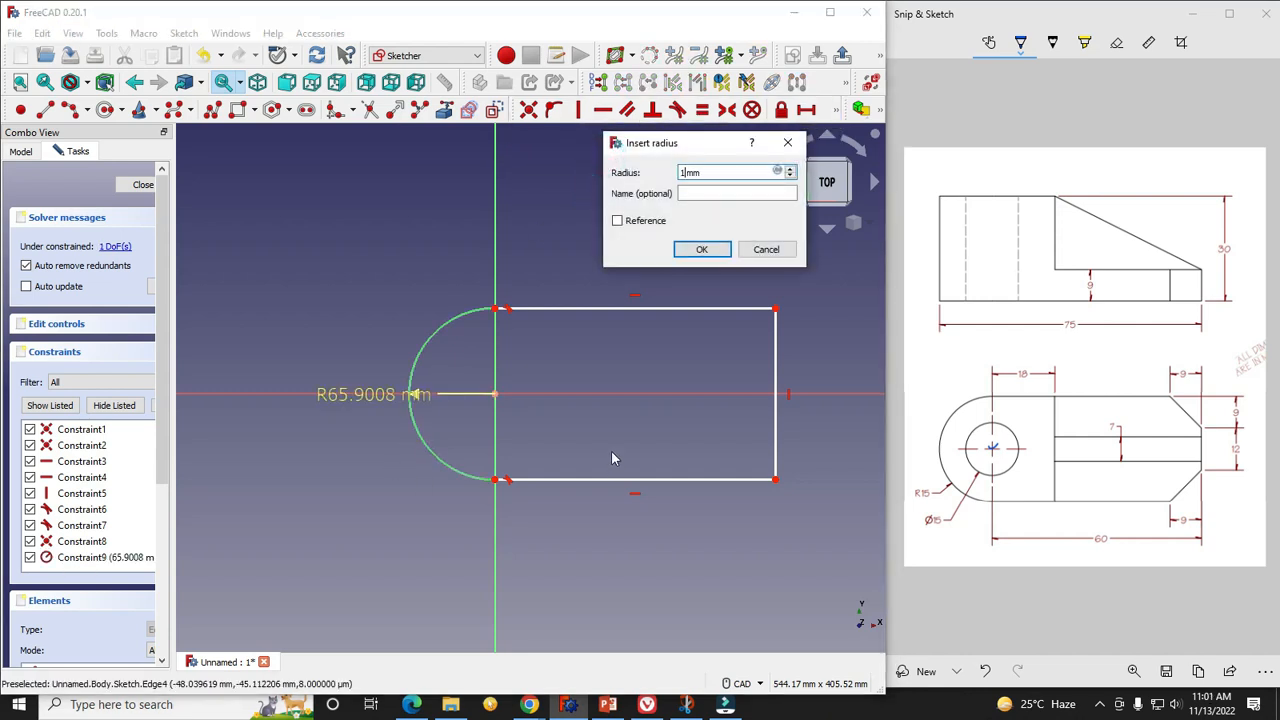
{"action": "type", "text": "5"}
{"action": "key", "text": "Return"}
{"action": "scroll", "coordinate": [403, 419], "scroll_direction": "up", "scroll_amount": 5}
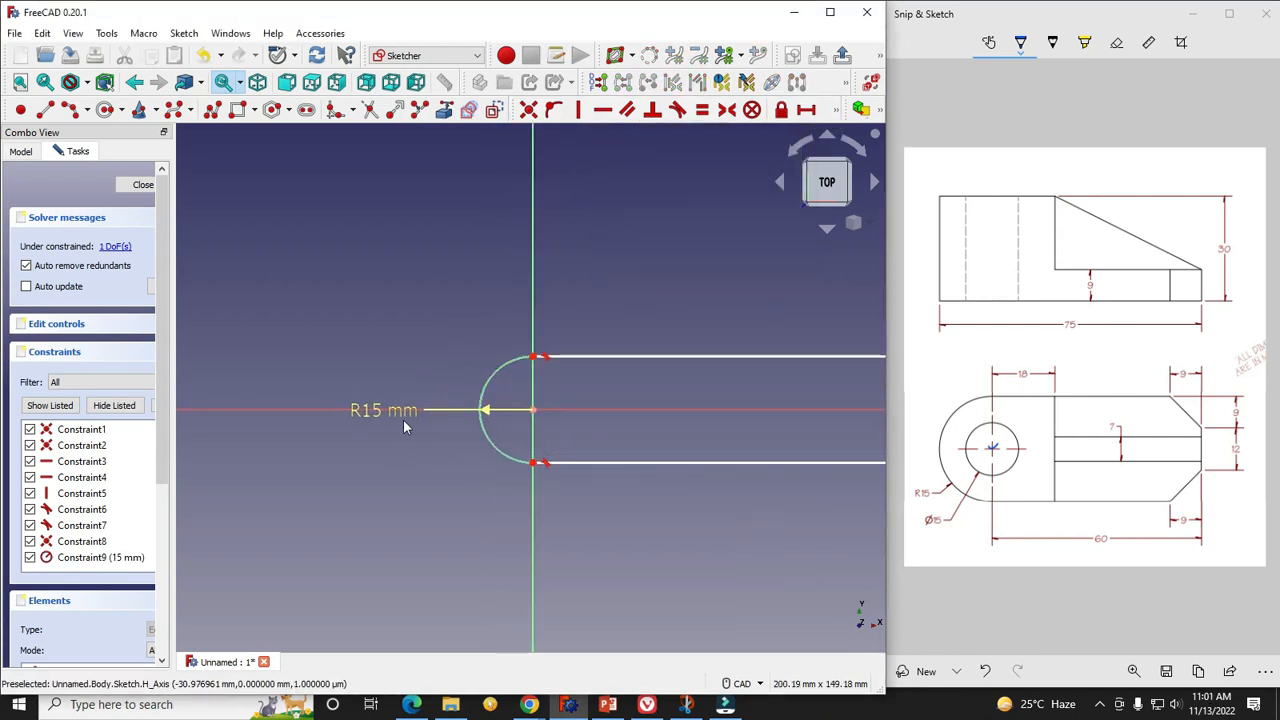
{"action": "left_click_drag", "start_coordinate": [403, 425], "coordinate": [370, 500]}
{"action": "scroll", "coordinate": [460, 369], "scroll_direction": "down", "scroll_amount": 3}
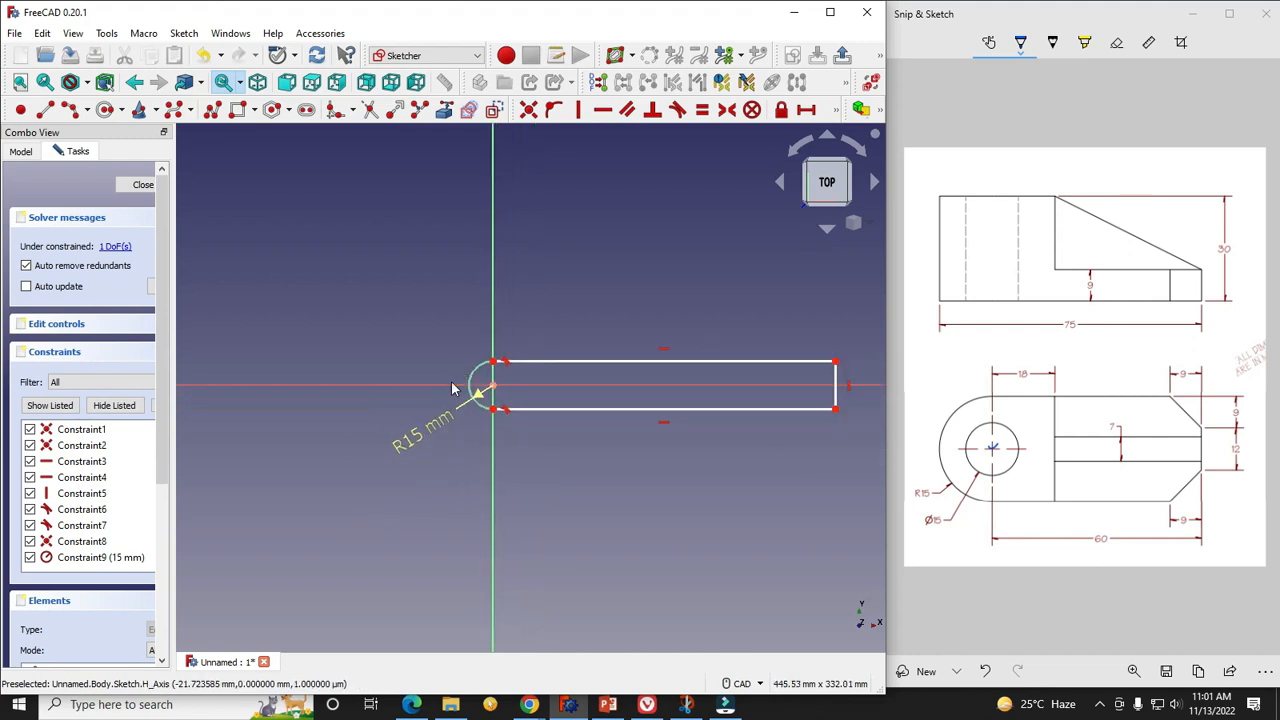
Set the horizontal distance between the arc's centre and the profile's lower right corner to 60 mm.
{"action": "scroll", "coordinate": [788, 315], "scroll_direction": "up", "scroll_amount": 2}
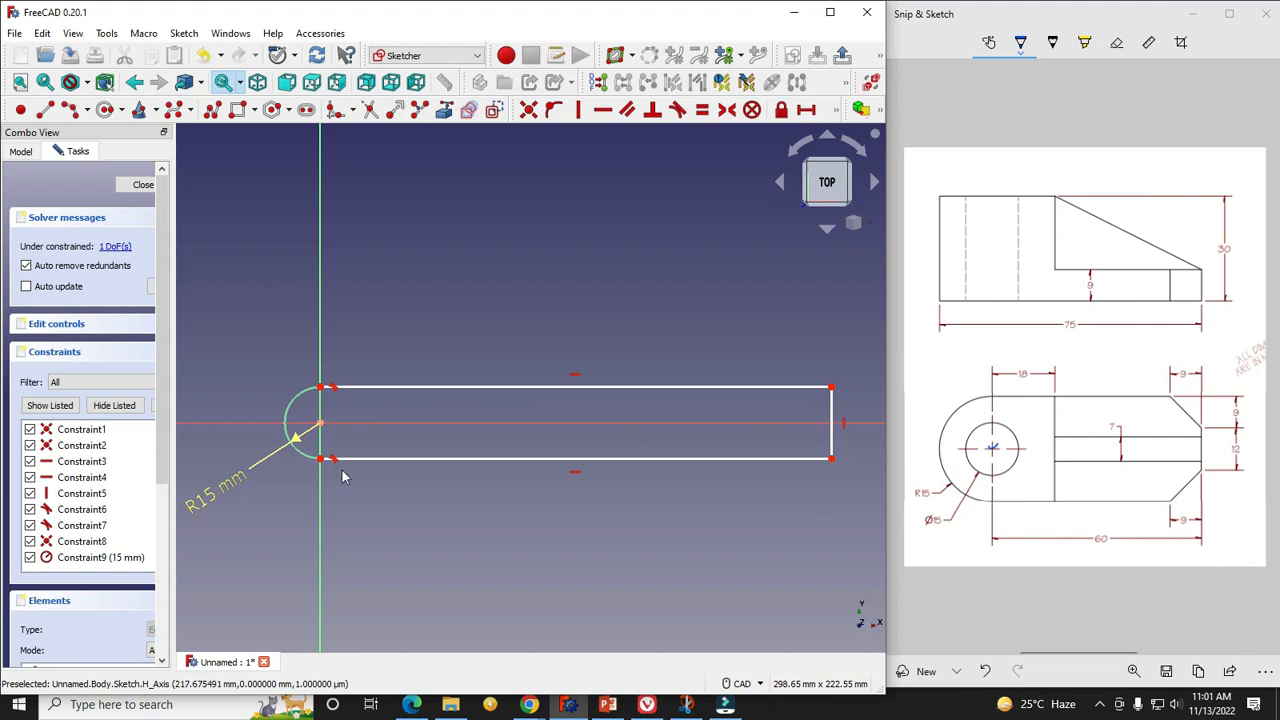
{"action": "left_click", "coordinate": [436, 289]}
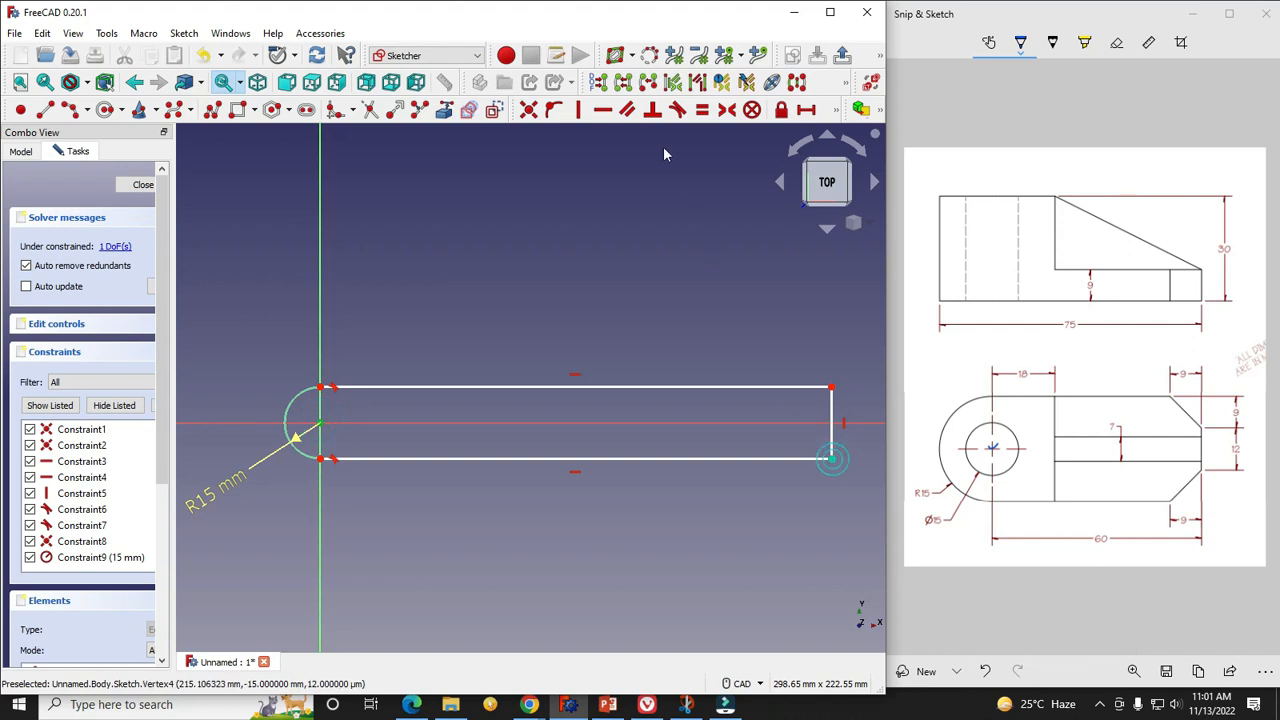
{"action": "left_click", "coordinate": [806, 110]}
{"action": "type", "text": "6"}
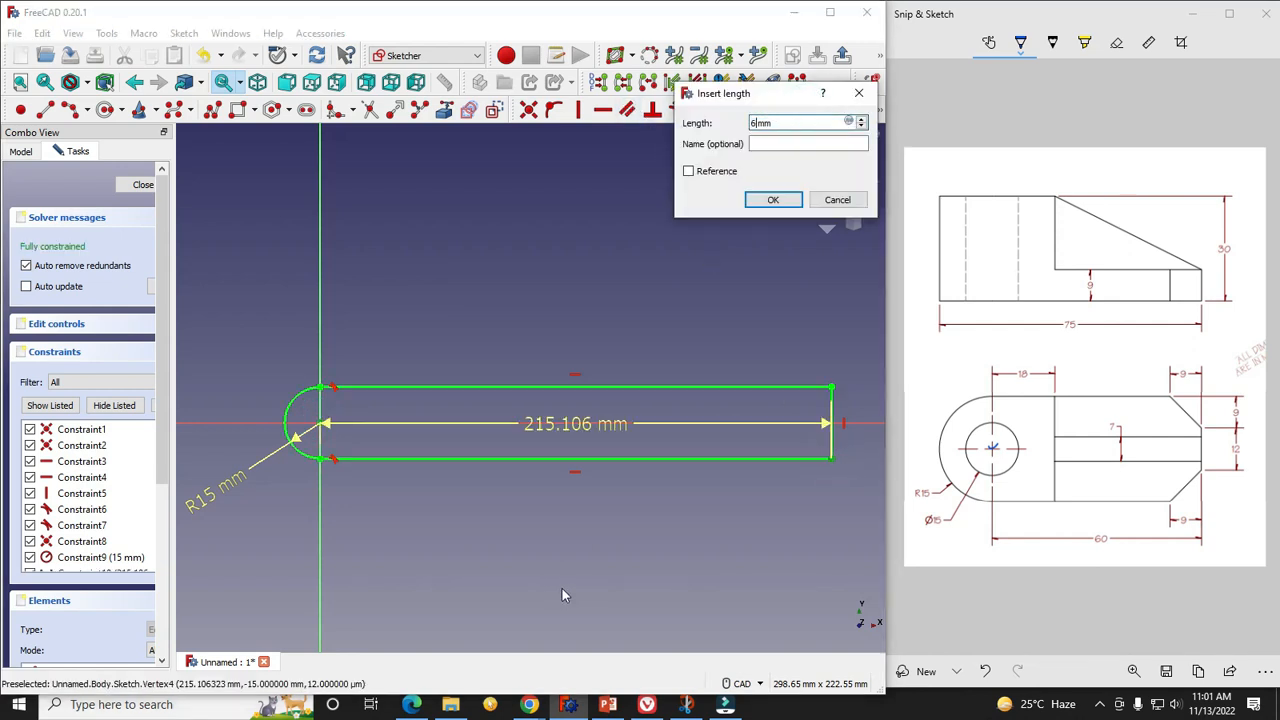
{"action": "type", "text": "0"}
{"action": "key", "text": "Return"}
Reposition the 60 mm dimension below the profile and bring the radius label closer to the arc.
{"action": "scroll", "coordinate": [366, 425], "scroll_direction": "up", "scroll_amount": 4}
{"action": "scroll", "coordinate": [489, 367], "scroll_direction": "down", "scroll_amount": 2}
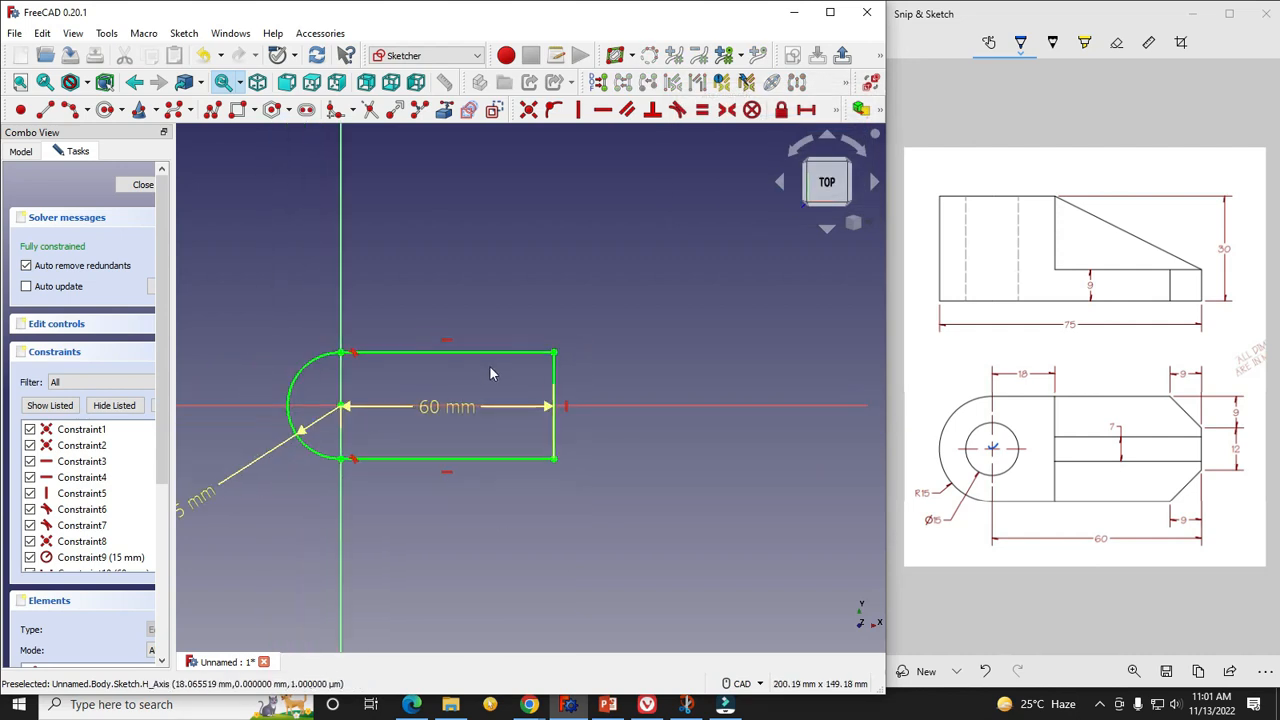
{"action": "left_click_drag", "start_coordinate": [460, 408], "coordinate": [460, 517]}
{"action": "left_click", "coordinate": [633, 485]}
{"action": "scroll", "coordinate": [630, 481], "scroll_direction": "down", "scroll_amount": 3}
{"action": "scroll", "coordinate": [501, 481], "scroll_direction": "up", "scroll_amount": 3}
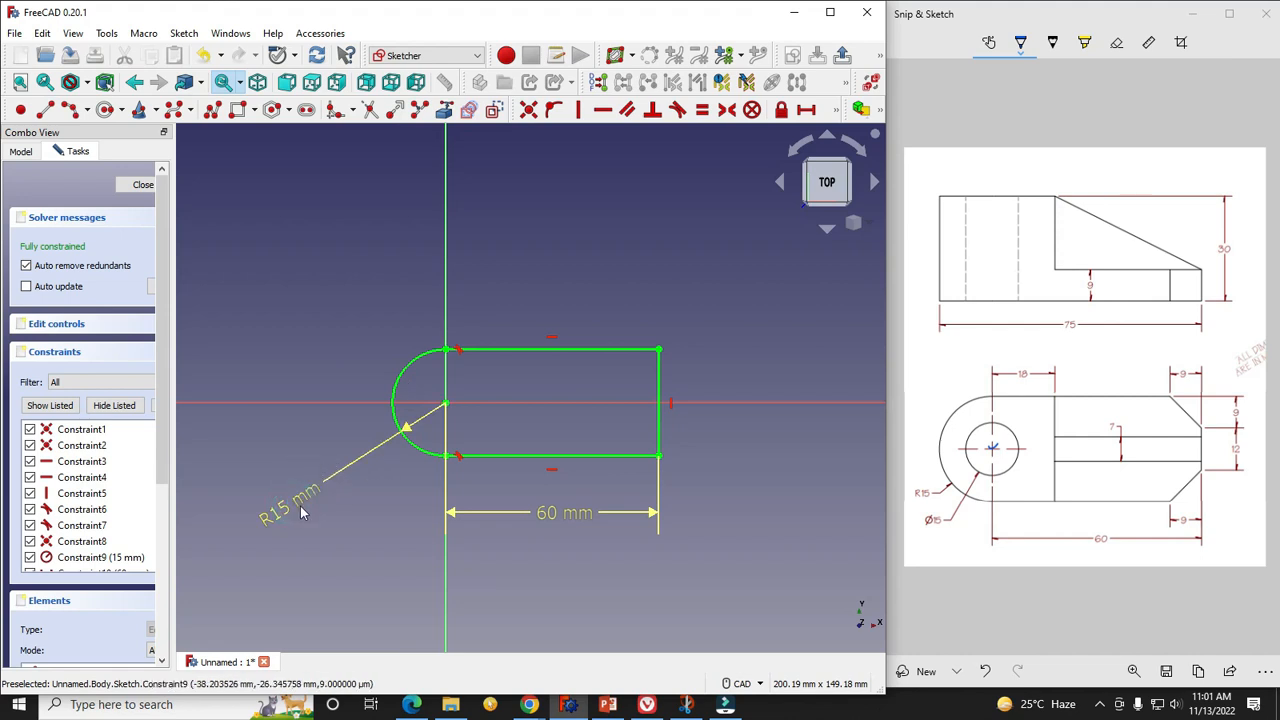
{"action": "mouse_move", "coordinate": [317, 497]}
{"action": "left_mouse_down"}
{"action": "mouse_move", "coordinate": [280, 514]}
{"action": "mouse_move", "coordinate": [306, 491]}
{"action": "mouse_move", "coordinate": [309, 518]}
{"action": "left_mouse_up"}
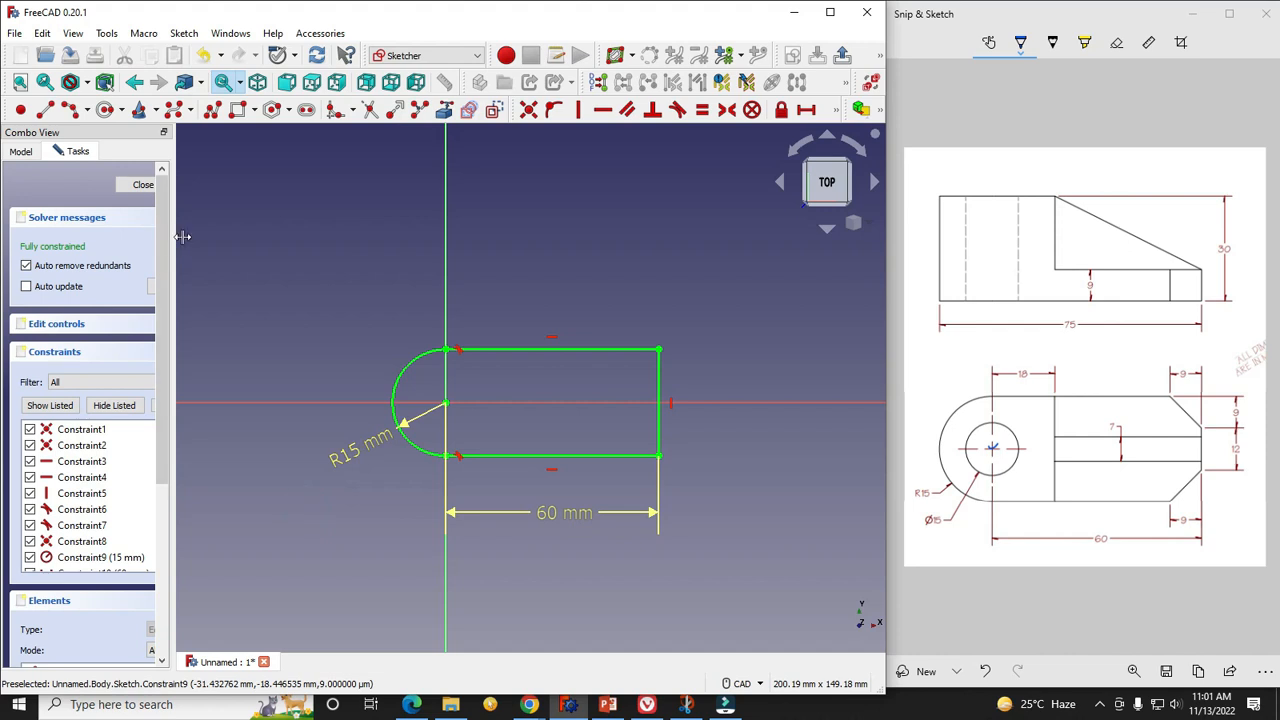
Close the finished sketch and hide the body's origin planes and axes.
{"action": "left_click_drag", "start_coordinate": [183, 237], "coordinate": [228, 237]}
{"action": "left_click", "coordinate": [172, 185]}
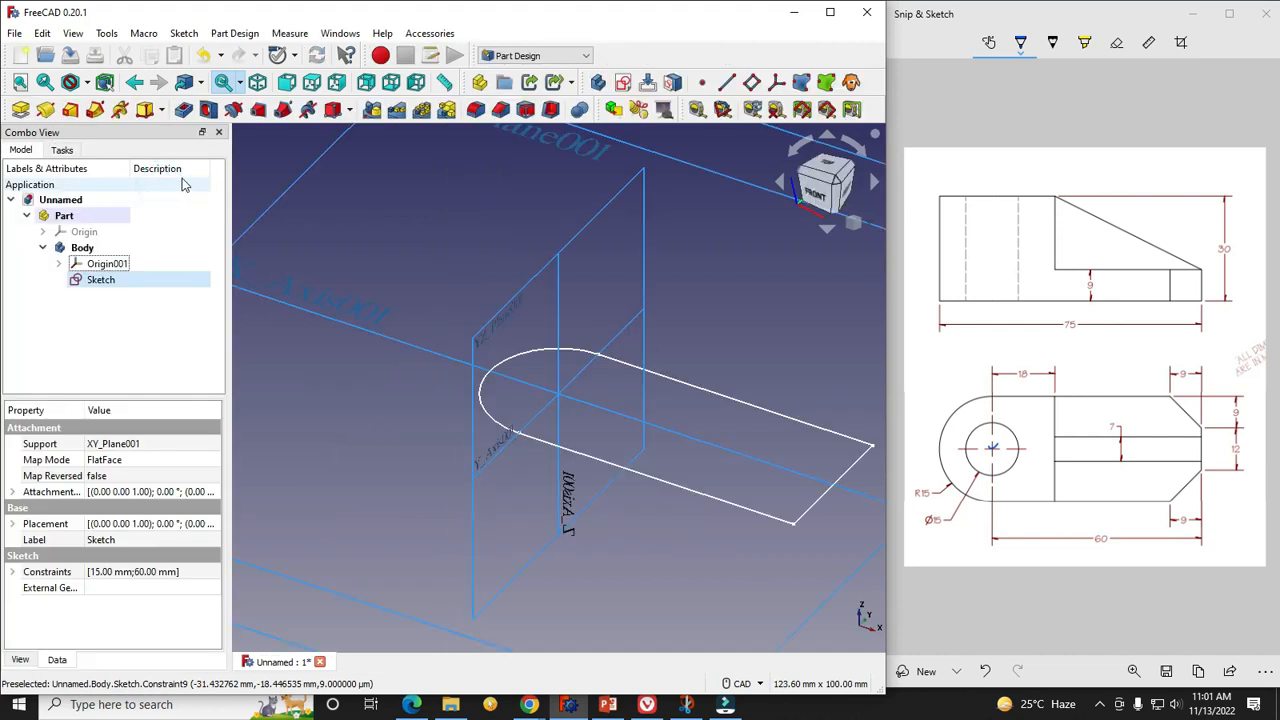
{"action": "left_click", "coordinate": [100, 265]}
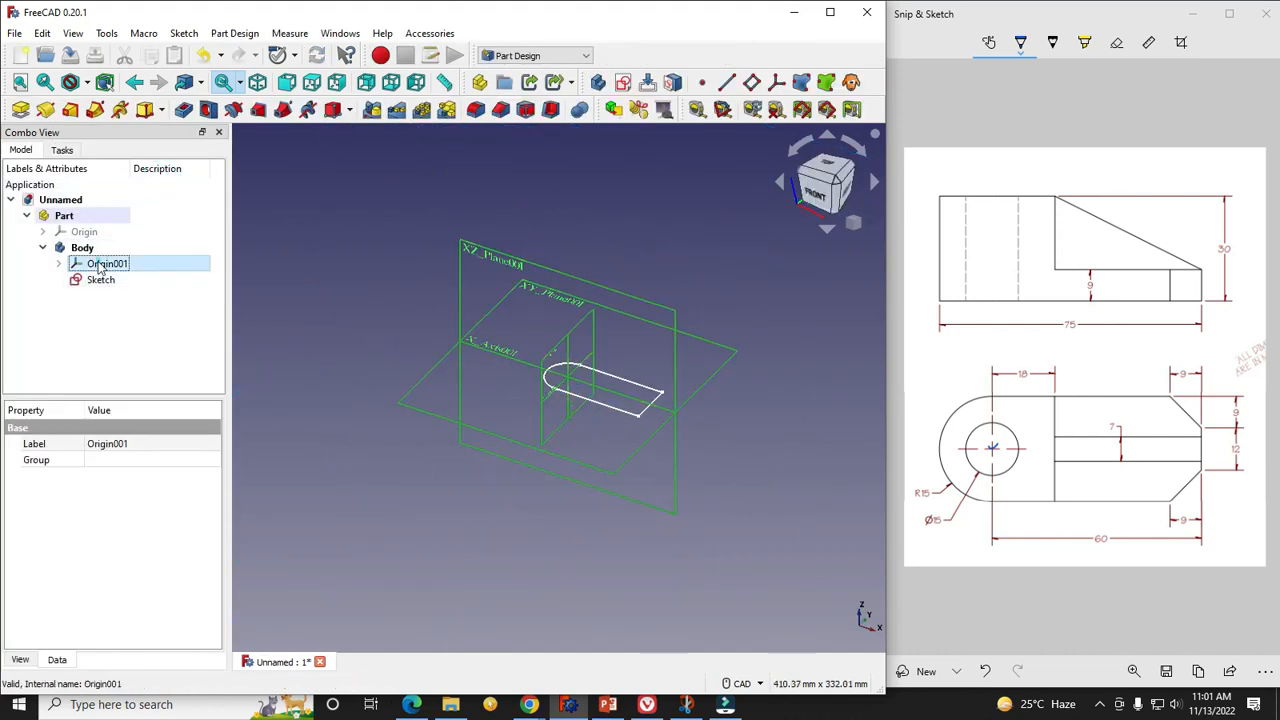
{"action": "key", "text": "space"}
{"action": "key", "text": "space"}
{"action": "key", "text": "space"}
{"action": "scroll", "coordinate": [616, 364], "scroll_direction": "up", "scroll_amount": 4}
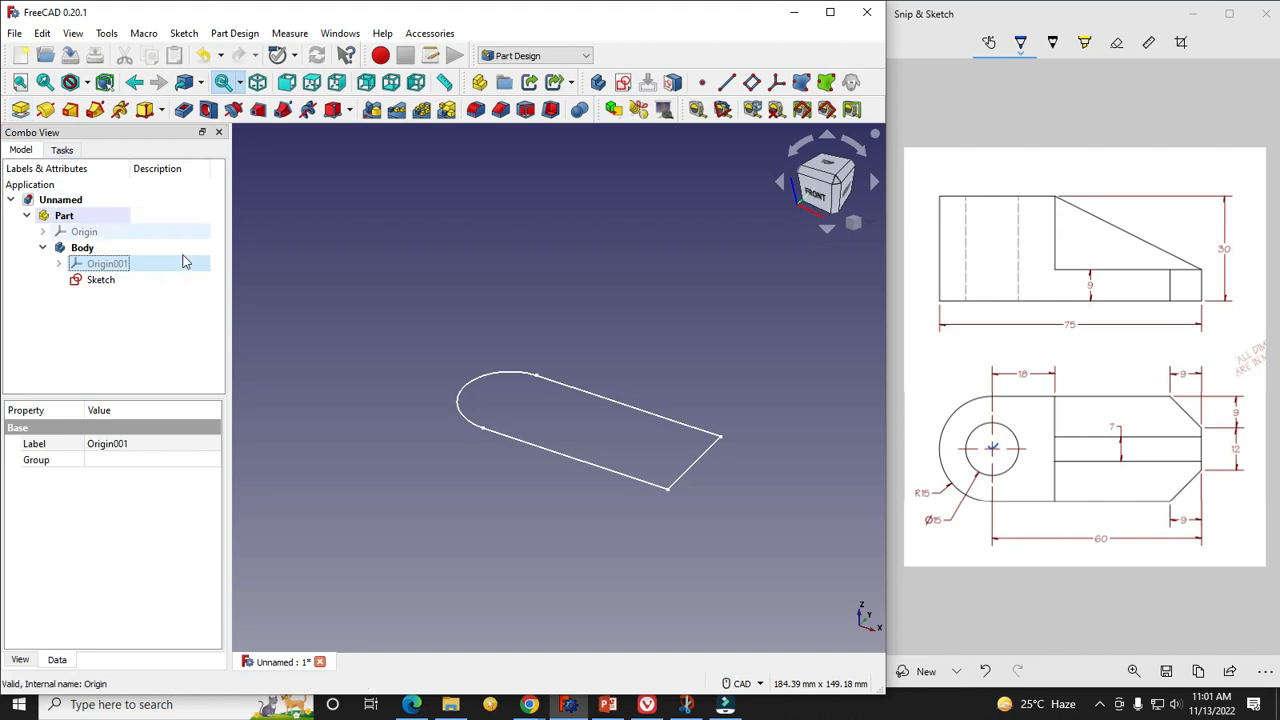
Pad the rounded base sketch to a length of 9 mm.
{"action": "left_click", "coordinate": [100, 280]}
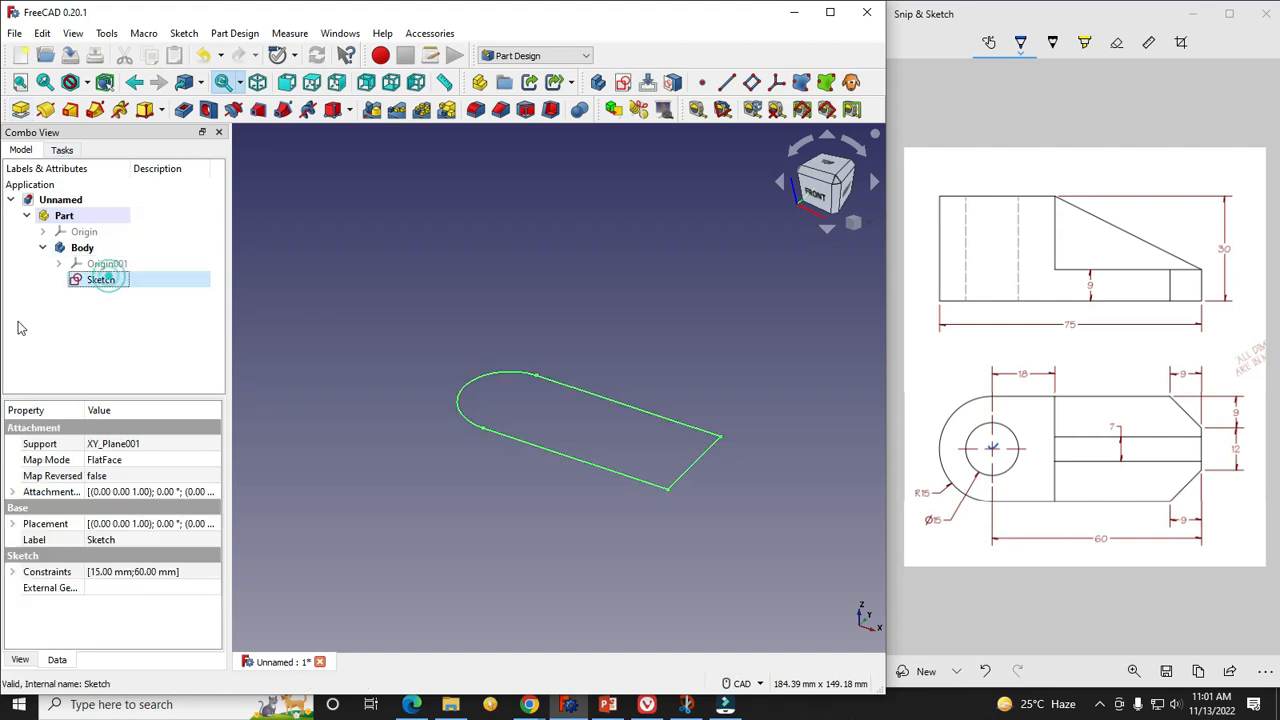
{"action": "left_click", "coordinate": [21, 110]}
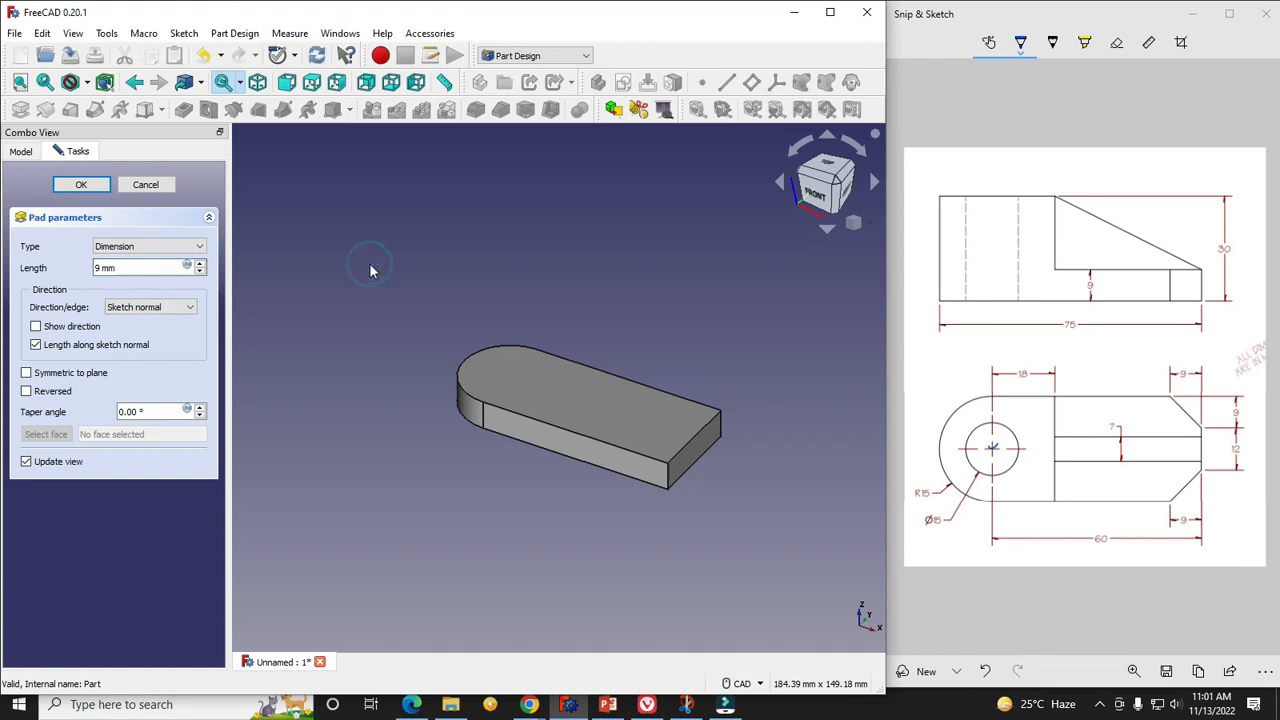
{"action": "left_click", "coordinate": [80, 186]}
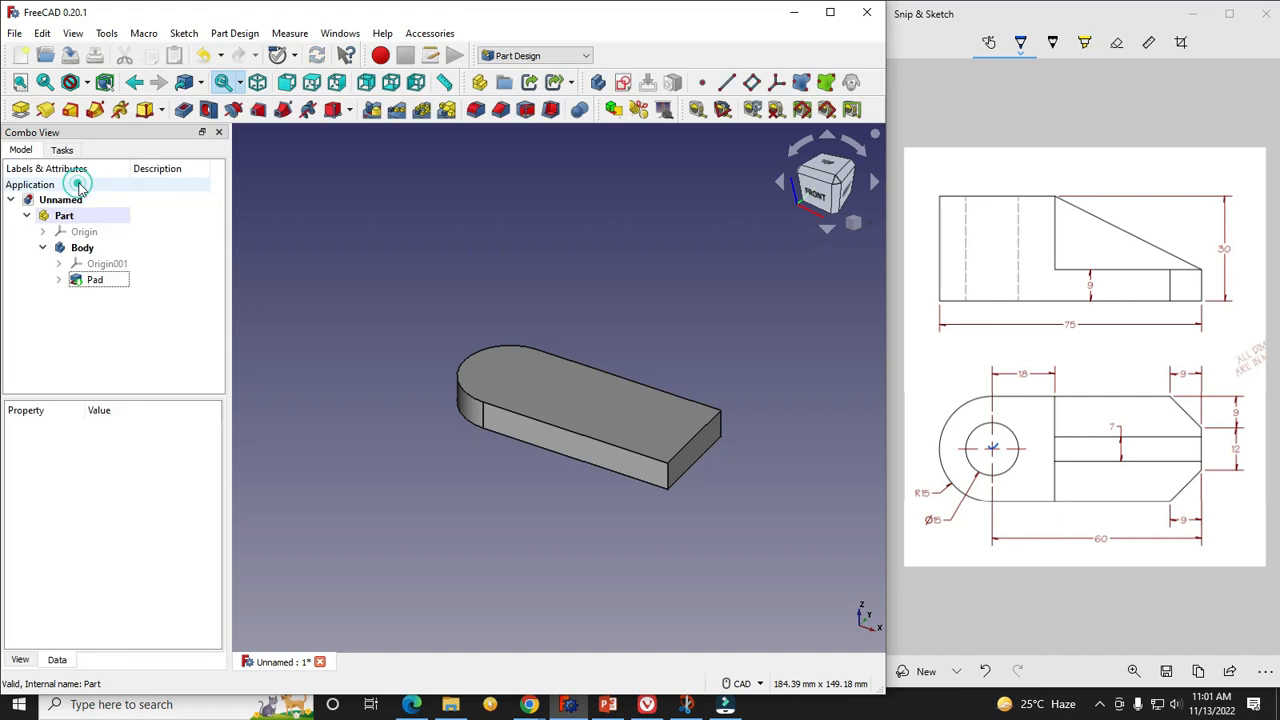
{"action": "left_click", "coordinate": [304, 433]}
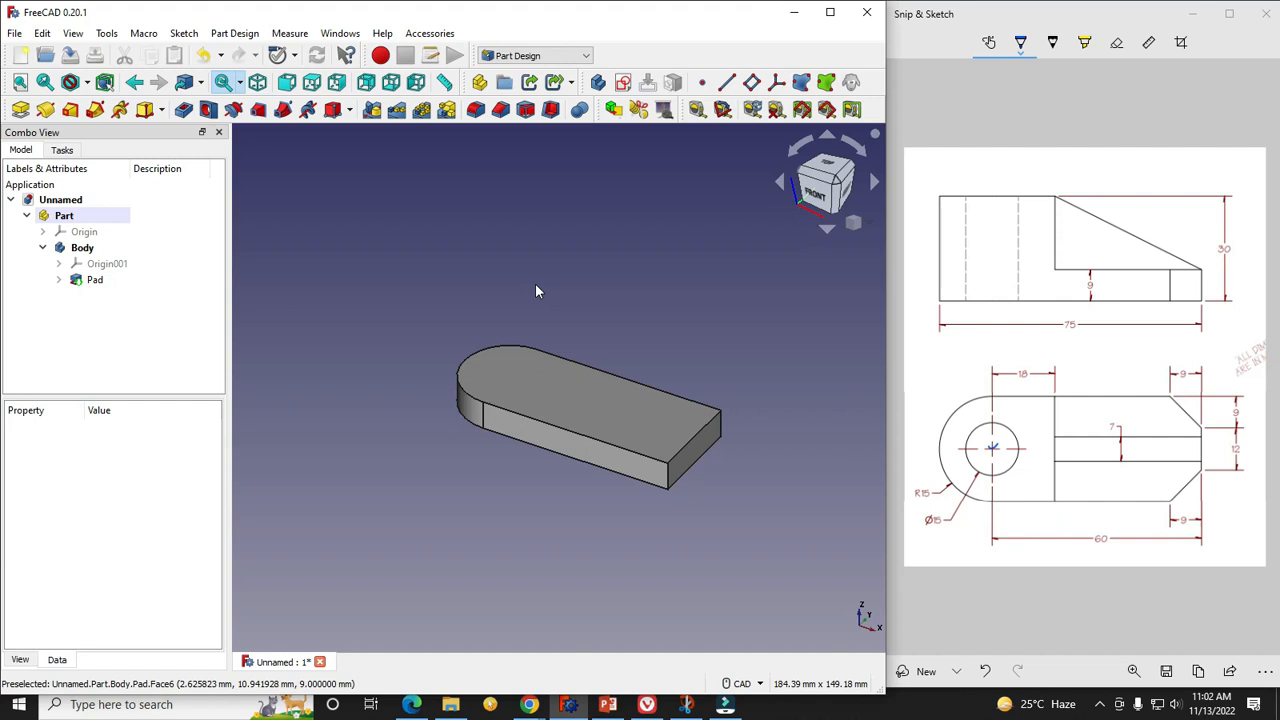
Tick the 30 mm height on the reference drawing and set the existing pad's length to 30 mm.
{"action": "left_click", "coordinate": [97, 283]}
{"action": "right_click", "coordinate": [97, 282]}
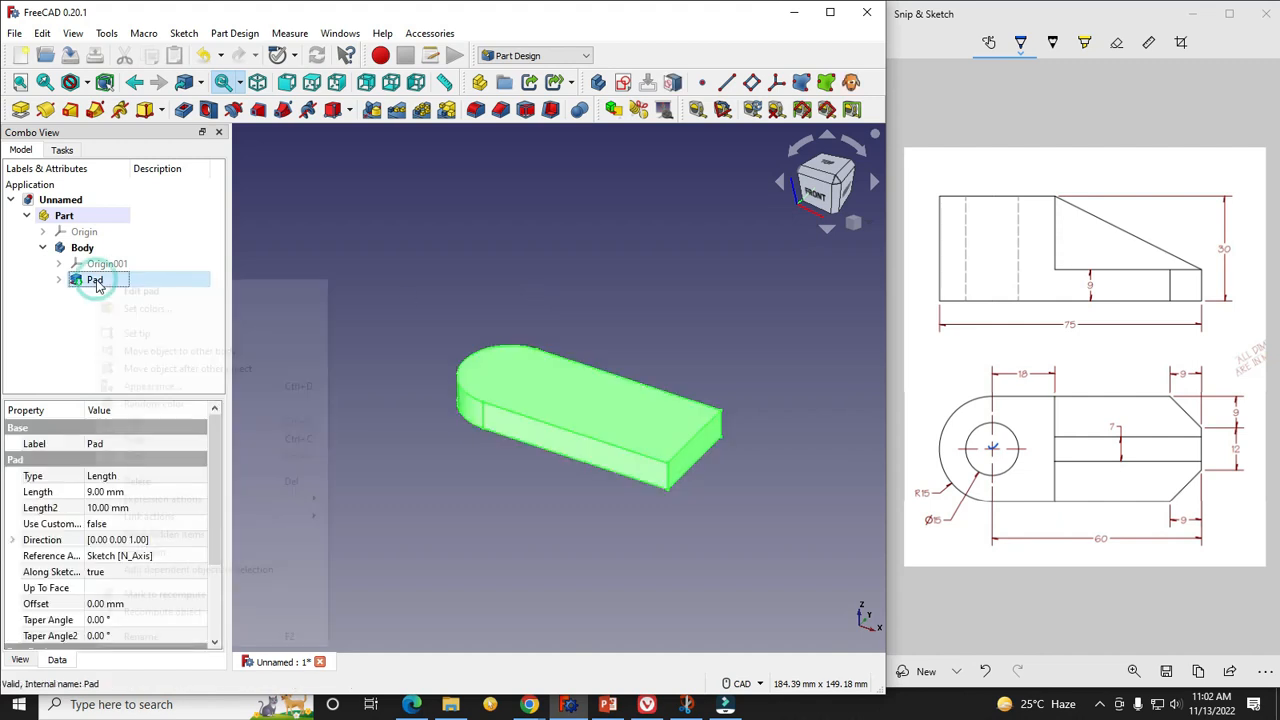
{"action": "left_click", "coordinate": [138, 291]}
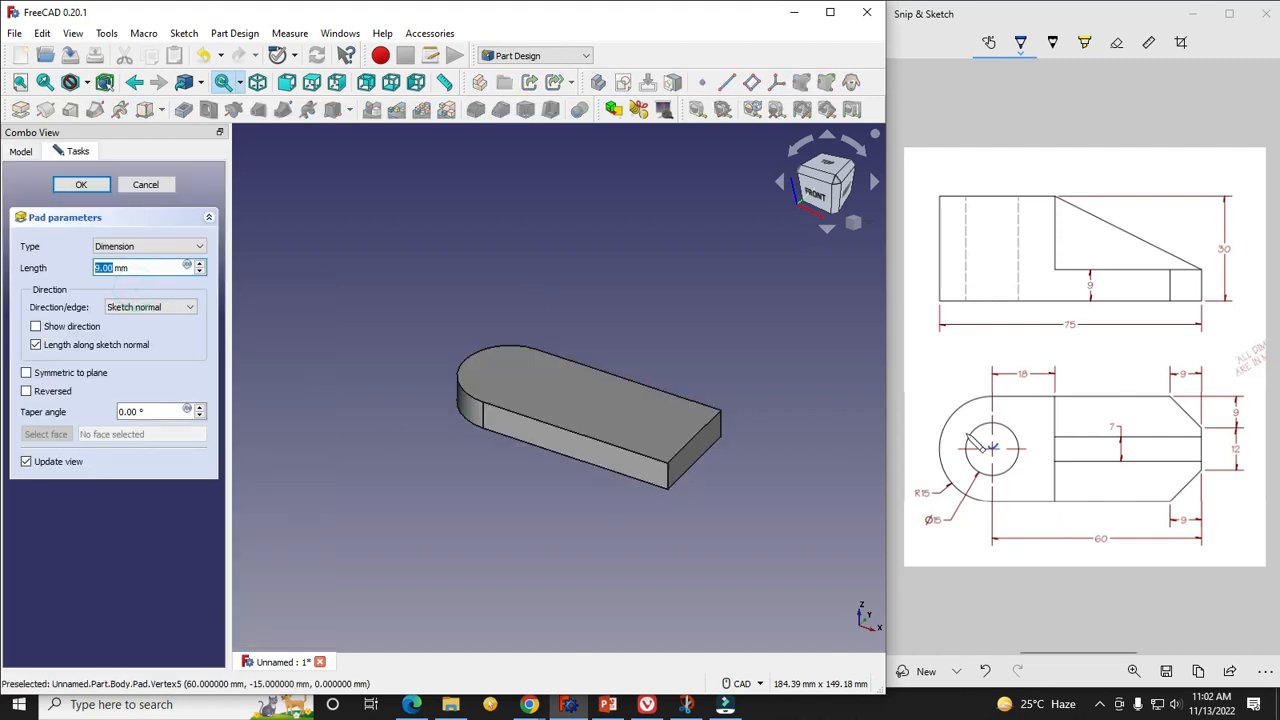
{"action": "left_click", "coordinate": [1218, 240]}
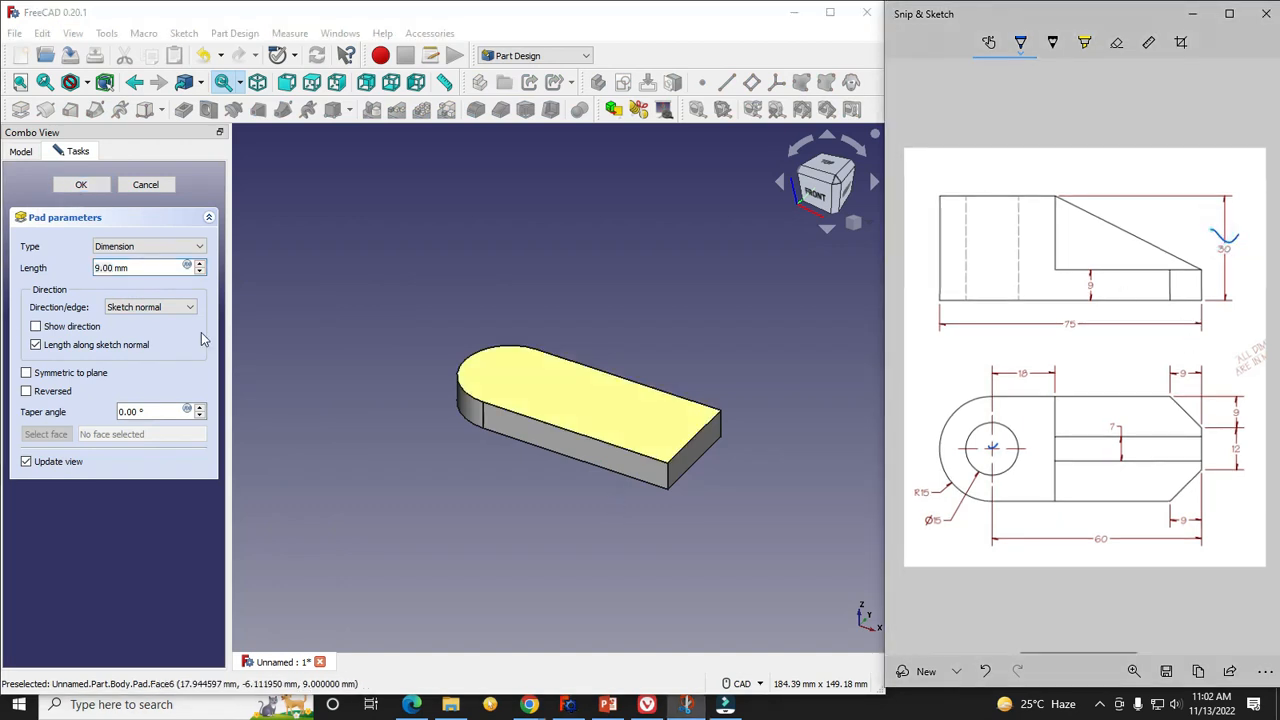
{"action": "left_click", "coordinate": [110, 266]}
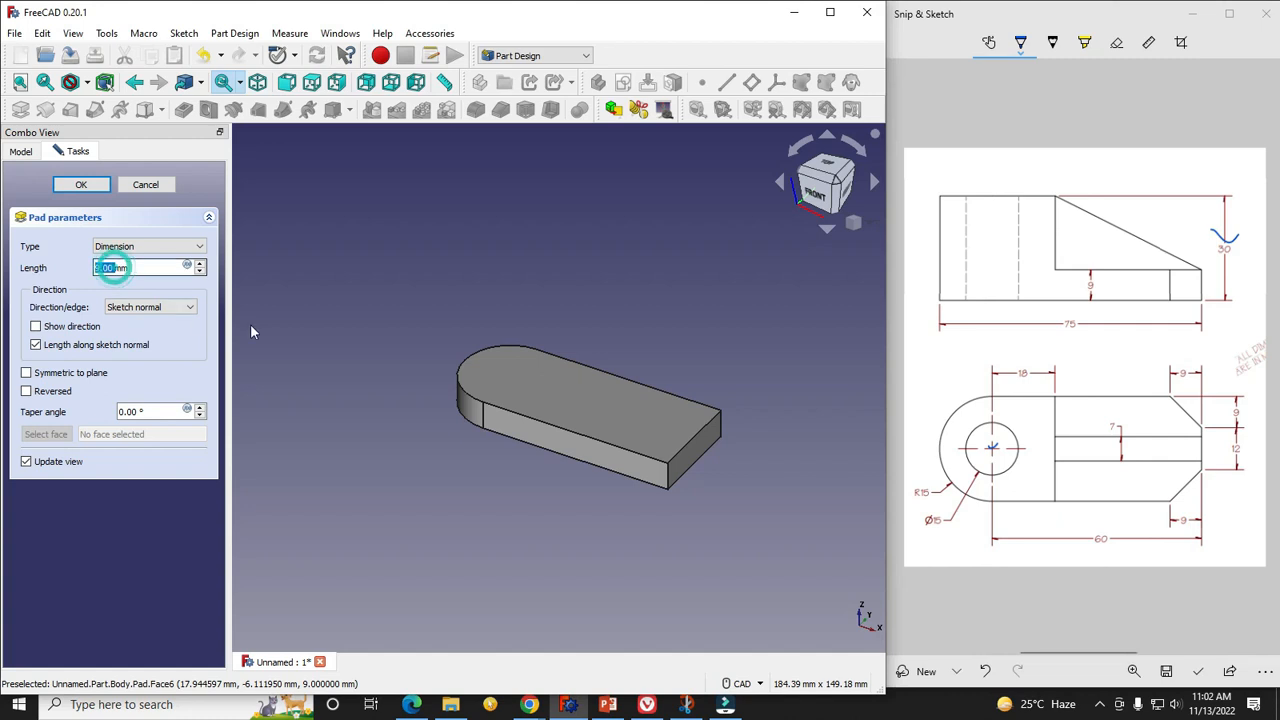
{"action": "type", "text": "30"}
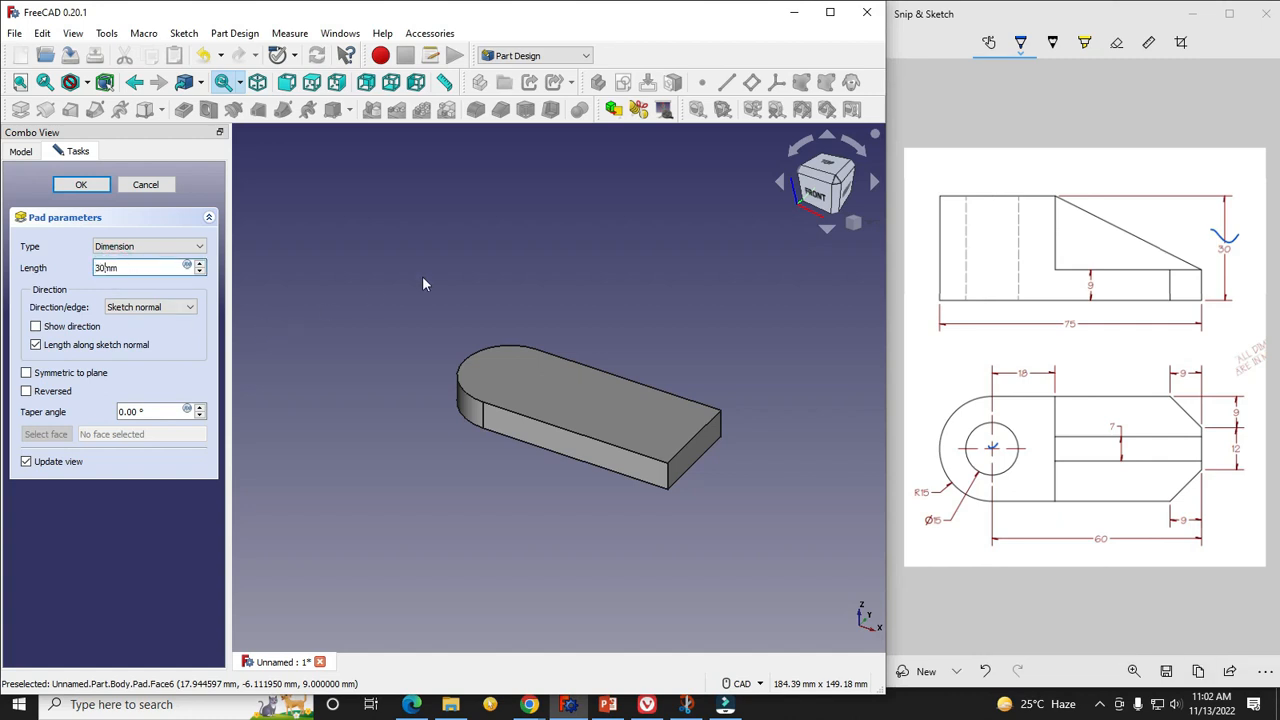
{"action": "left_click", "coordinate": [80, 184]}
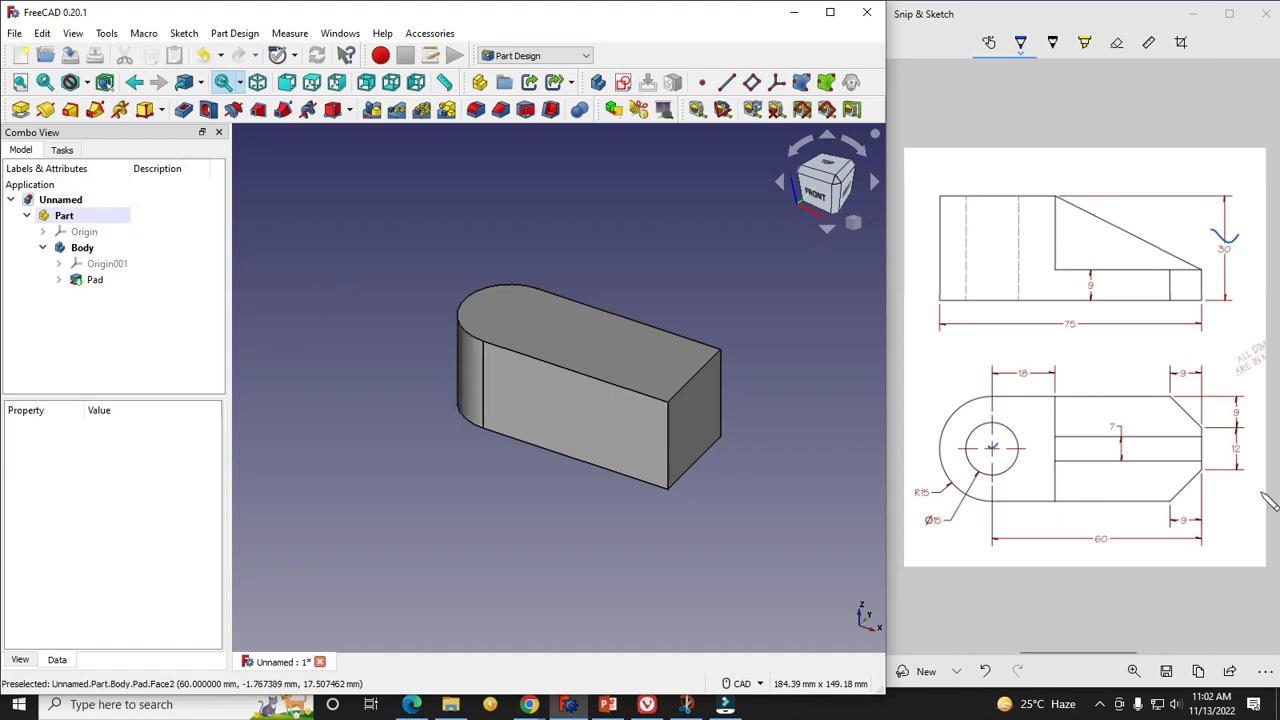
Show the body's origin planes and start a new sketch on the XZ plane.
{"action": "double_click", "coordinate": [103, 266]}
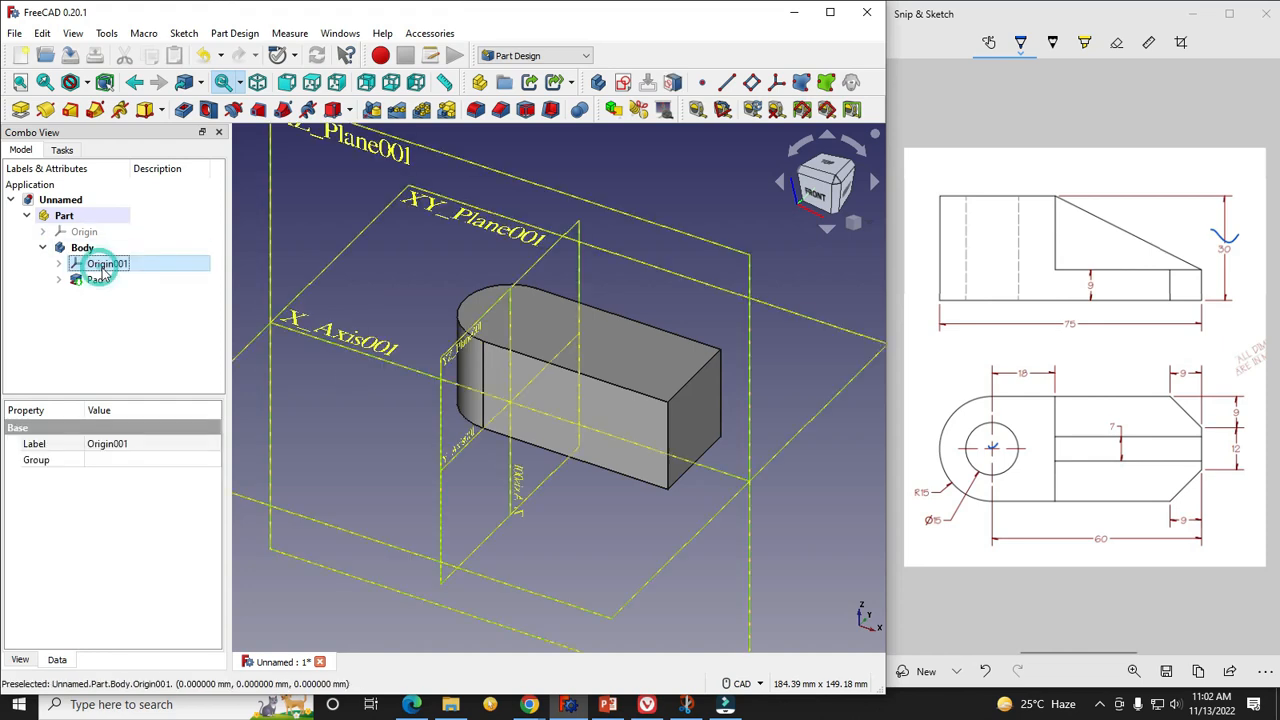
{"action": "scroll", "coordinate": [509, 298], "scroll_direction": "down", "scroll_amount": 3}
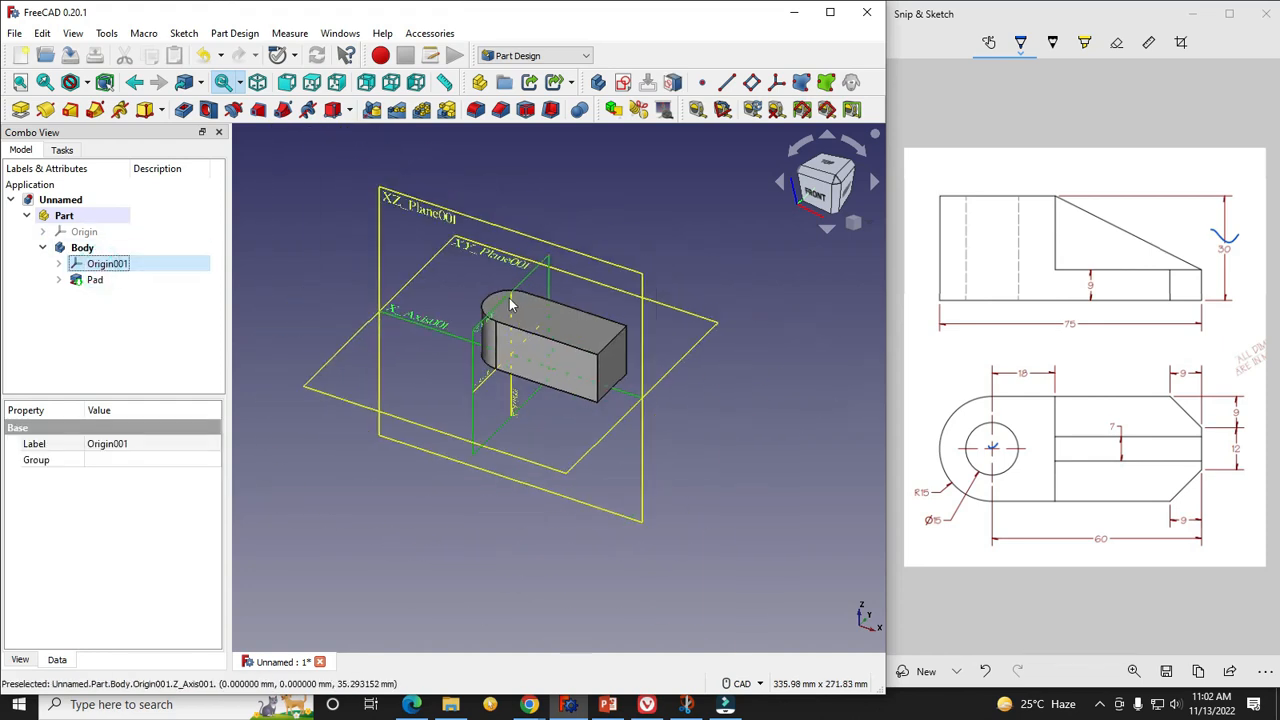
{"action": "left_click", "coordinate": [403, 203]}
{"action": "left_click", "coordinate": [780, 480]}
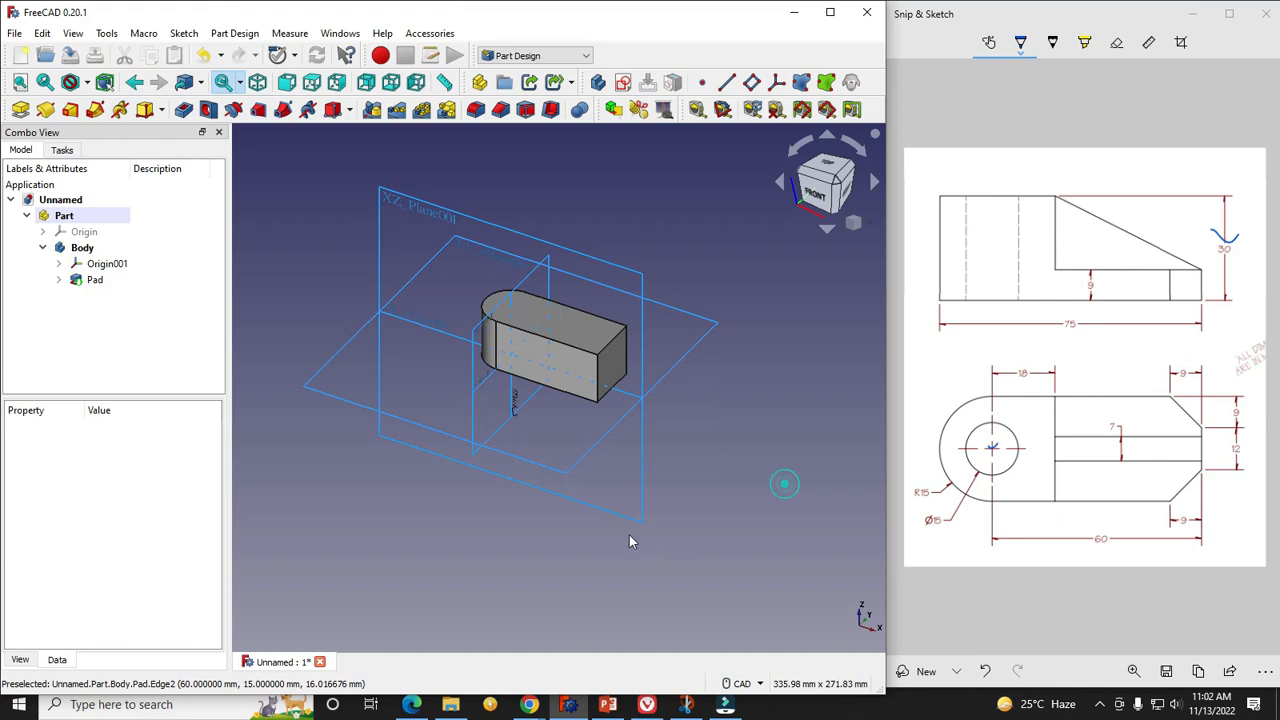
{"action": "left_click", "coordinate": [587, 523]}
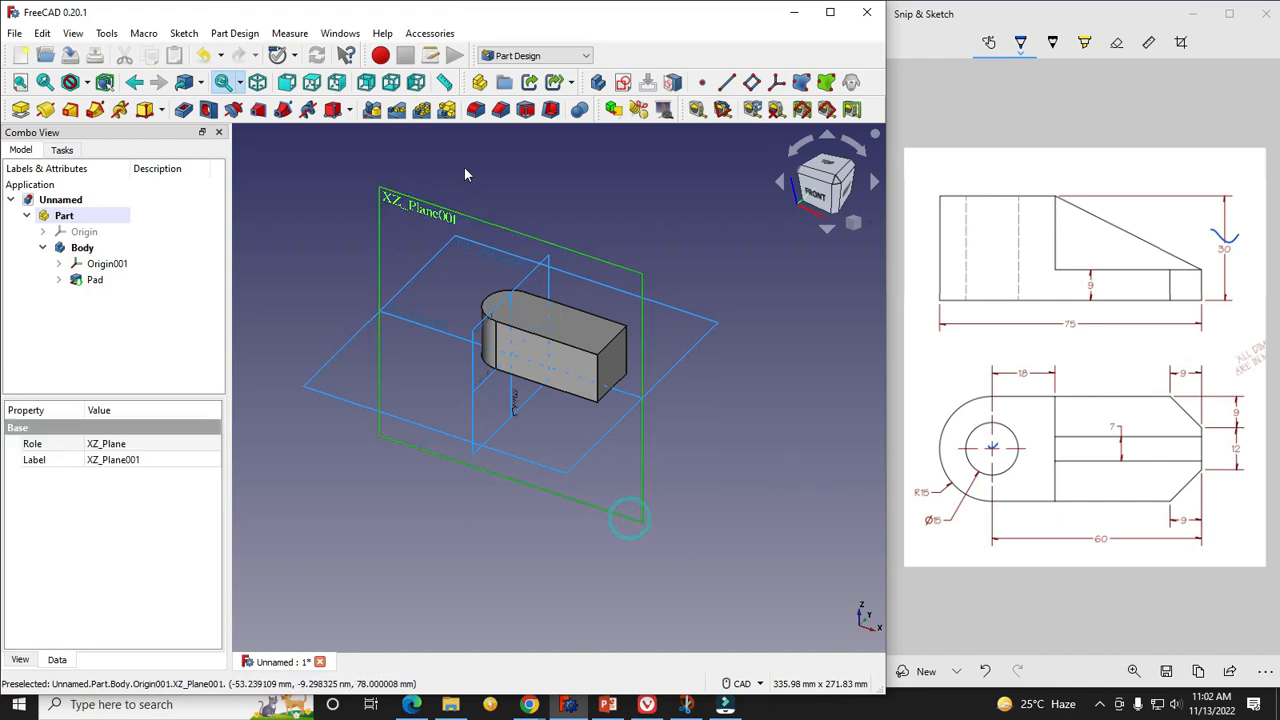
{"action": "left_click", "coordinate": [622, 84]}
Draw a rectangle in the front-facing sketch, to the right of the vertical axis and just above the horizontal axis.
{"action": "scroll", "coordinate": [552, 404], "scroll_direction": "down", "scroll_amount": 5}
{"action": "scroll", "coordinate": [506, 384], "scroll_direction": "up", "scroll_amount": 3}
{"action": "scroll", "coordinate": [484, 373], "scroll_direction": "down", "scroll_amount": 3}
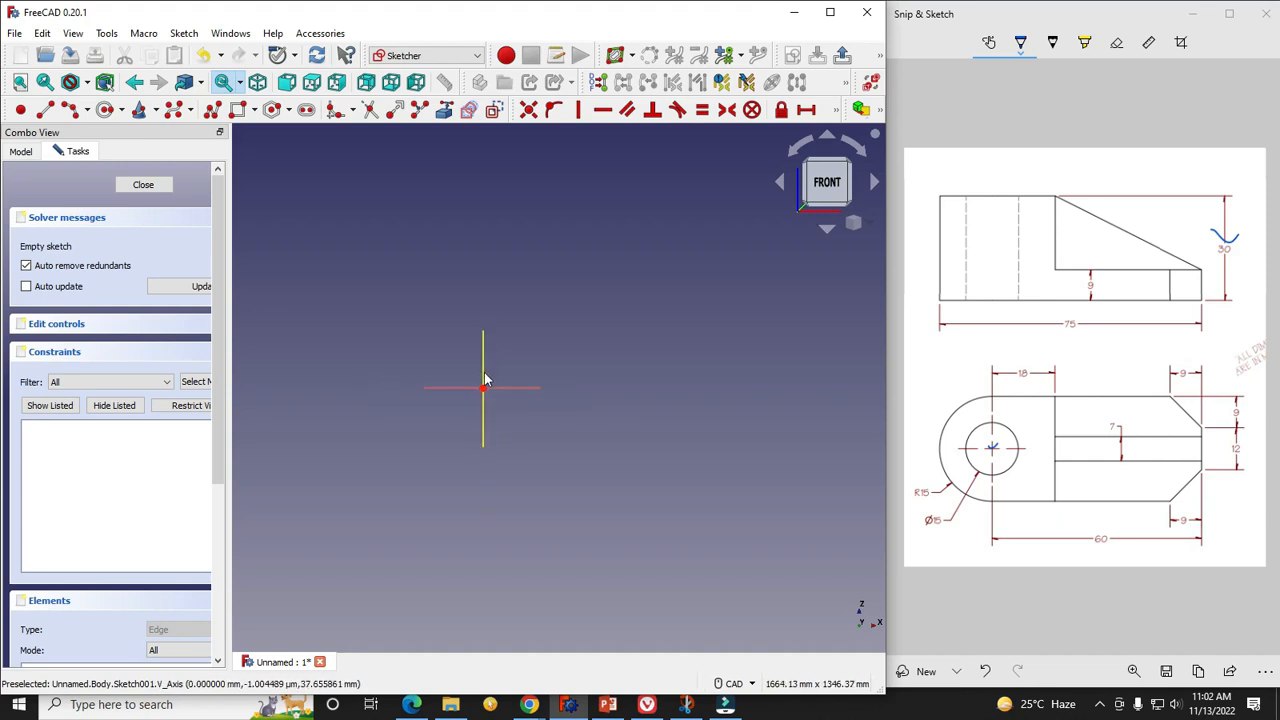
{"action": "left_click", "coordinate": [870, 228]}
{"action": "left_click", "coordinate": [903, 267]}
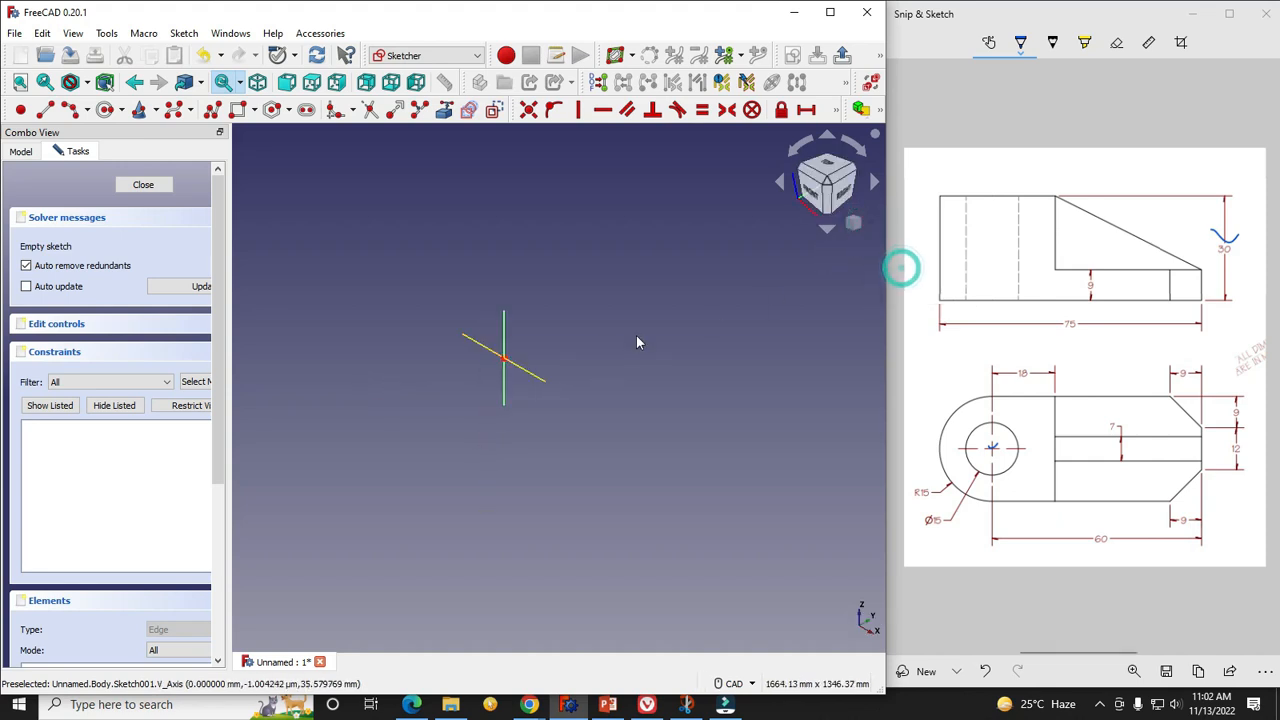
{"action": "left_click", "coordinate": [812, 197]}
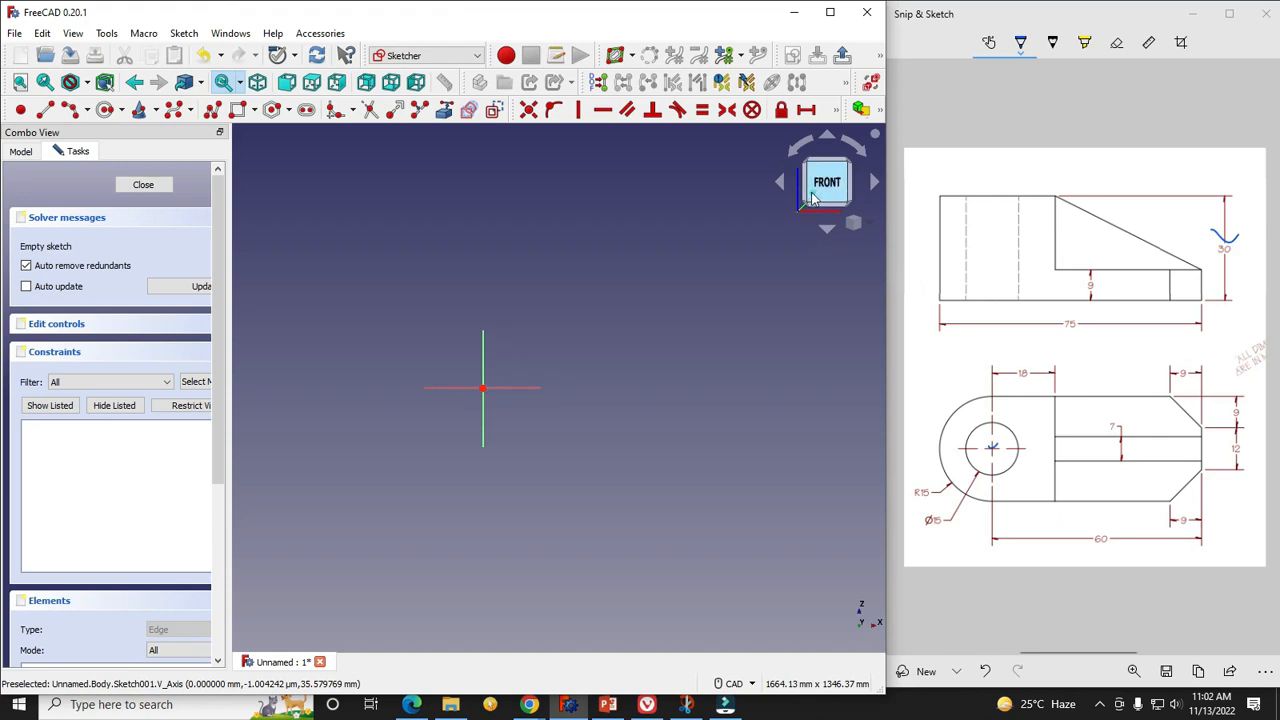
{"action": "left_click", "coordinate": [238, 110]}
{"action": "left_click", "coordinate": [532, 330]}
{"action": "left_click", "coordinate": [643, 383]}
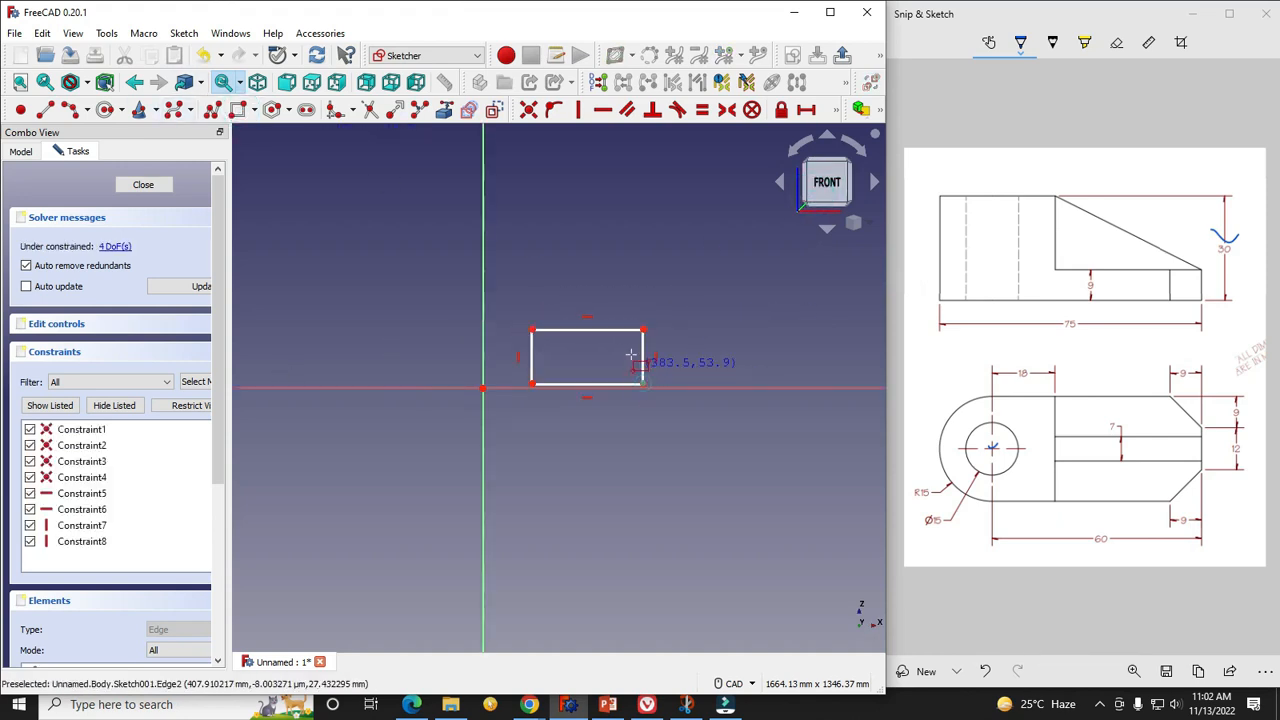
Leave the sketch to hide the body's origin planes and reopen the rectangle sketch for editing.
{"action": "left_click", "coordinate": [148, 187]}
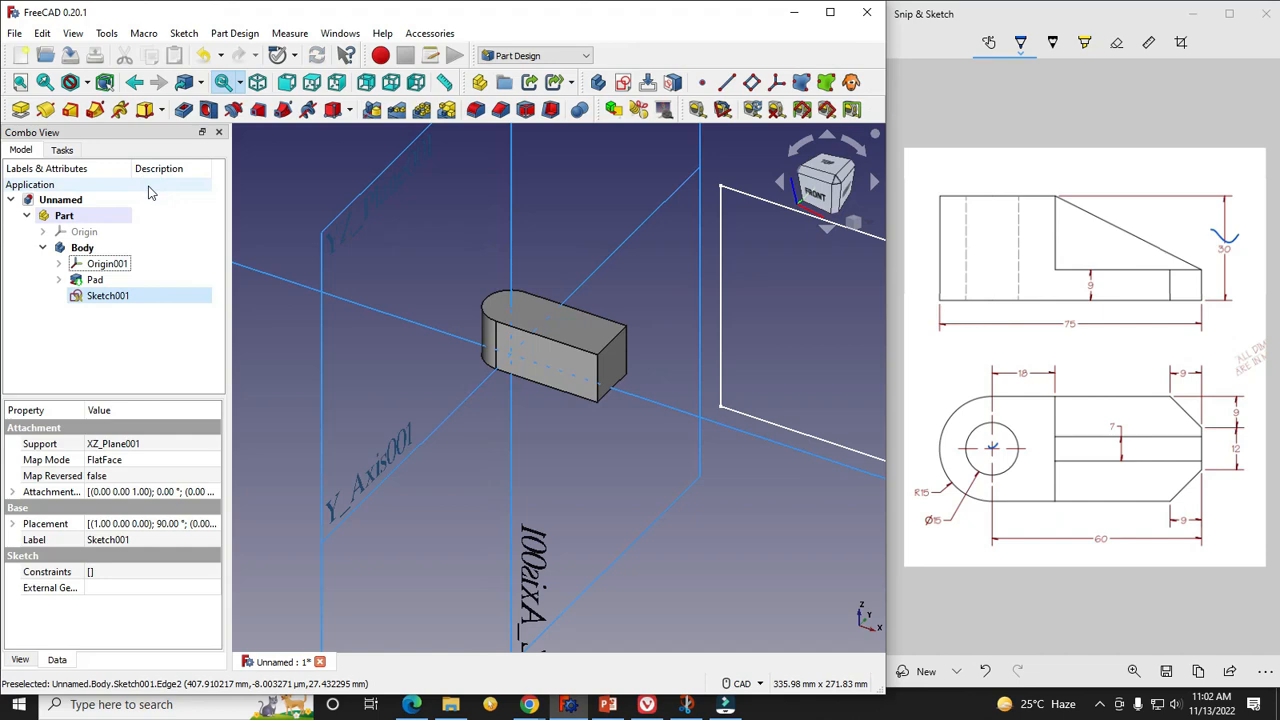
{"action": "scroll", "coordinate": [551, 420], "scroll_direction": "down", "scroll_amount": 5}
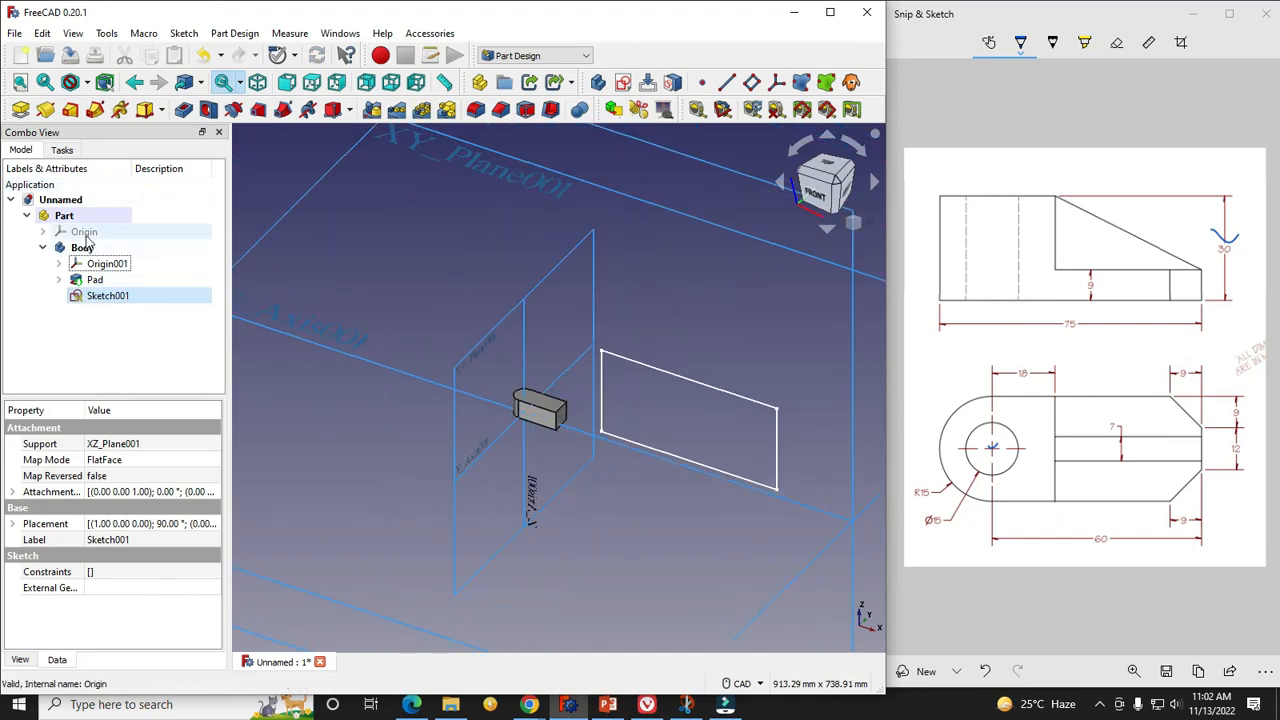
{"action": "left_click", "coordinate": [103, 264]}
{"action": "scroll", "coordinate": [615, 363], "scroll_direction": "up", "scroll_amount": 3}
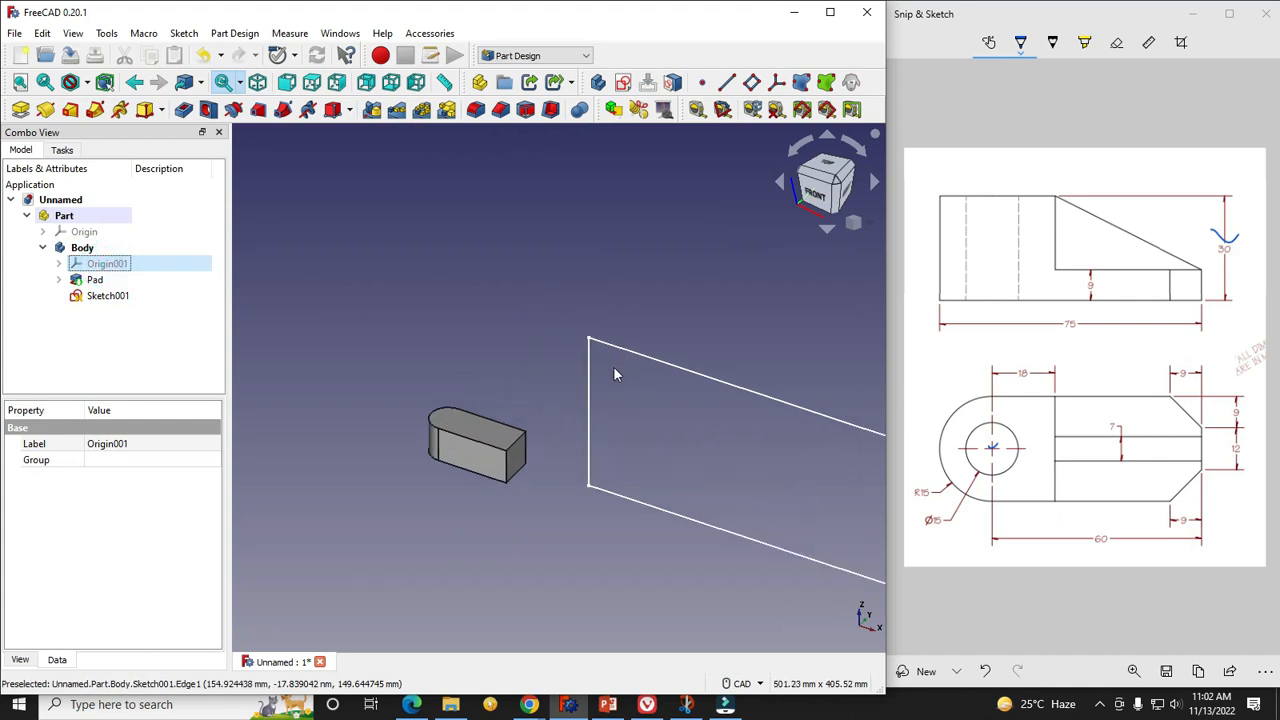
{"action": "left_click", "coordinate": [135, 299]}
{"action": "double_click", "coordinate": [135, 297]}
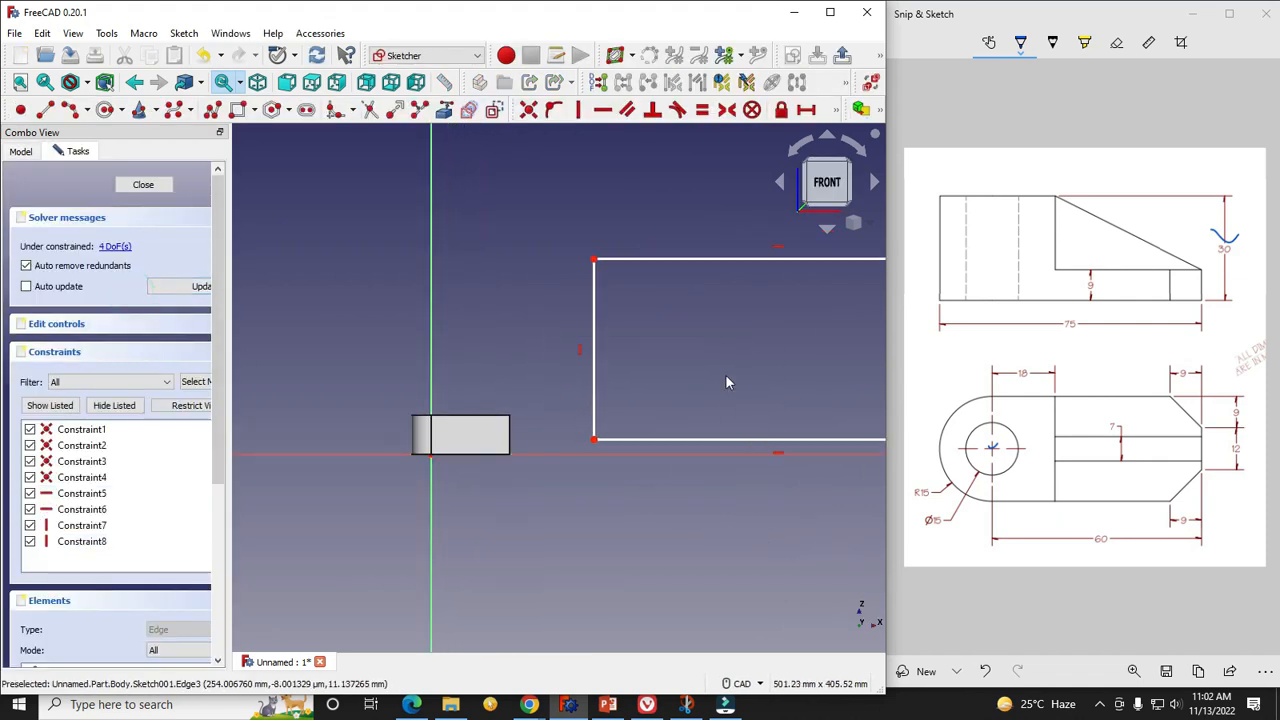
Move the rectangle's lower left corner over the padded block and pull its right side in to just beyond the block's right end.
{"action": "left_click_drag", "start_coordinate": [594, 440], "coordinate": [466, 441]}
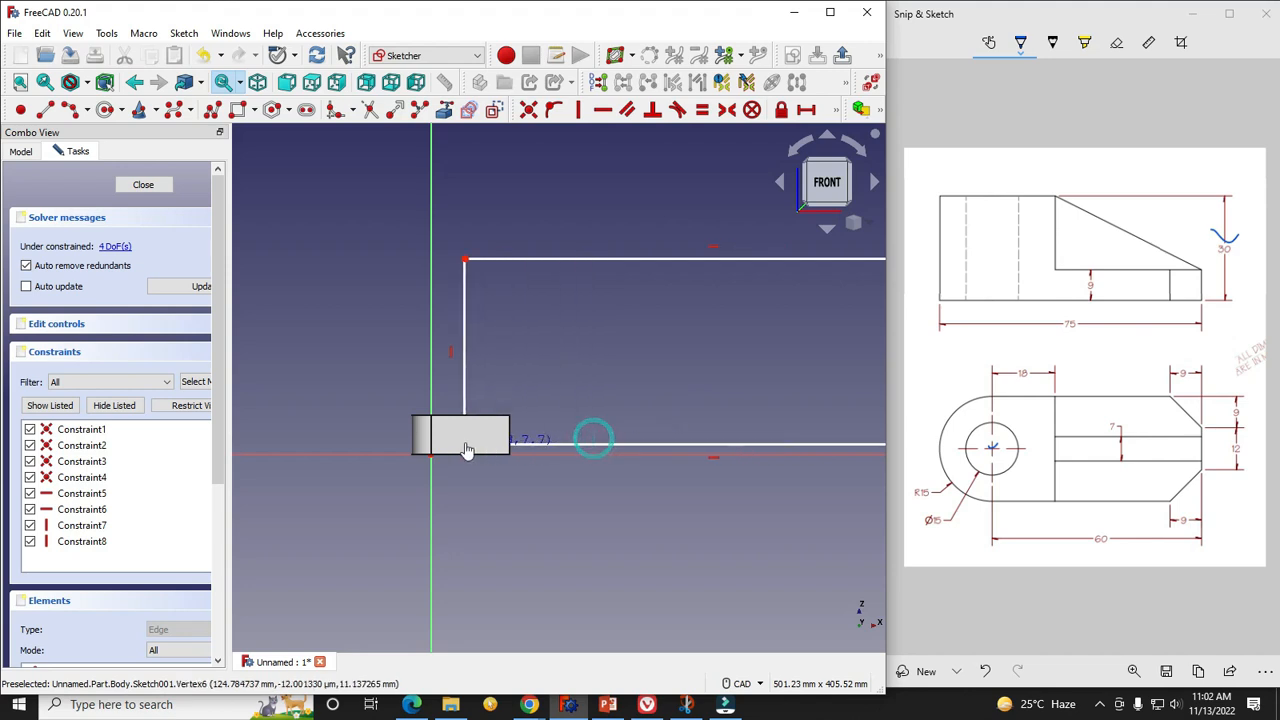
{"action": "scroll", "coordinate": [466, 430], "scroll_direction": "down", "scroll_amount": 3}
{"action": "scroll", "coordinate": [585, 355], "scroll_direction": "up", "scroll_amount": 1}
{"action": "left_click_drag", "start_coordinate": [711, 350], "coordinate": [480, 360]}
{"action": "scroll", "coordinate": [437, 435], "scroll_direction": "down", "scroll_amount": 5}
{"action": "scroll", "coordinate": [434, 447], "scroll_direction": "up", "scroll_amount": 11}
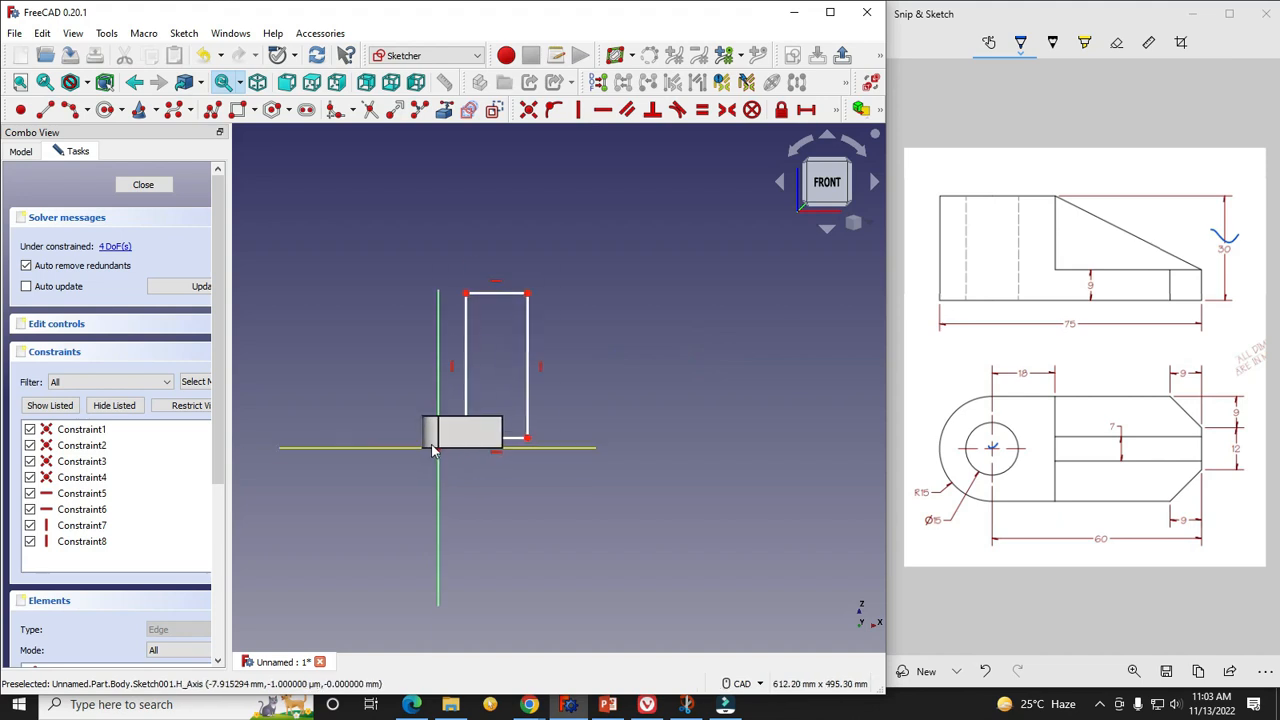
Tick the 9 mm step height on the reference drawing and link the block's bottom edge into the sketch as external geometry.
{"action": "left_click", "coordinate": [1074, 280]}
{"action": "left_click", "coordinate": [1070, 278]}
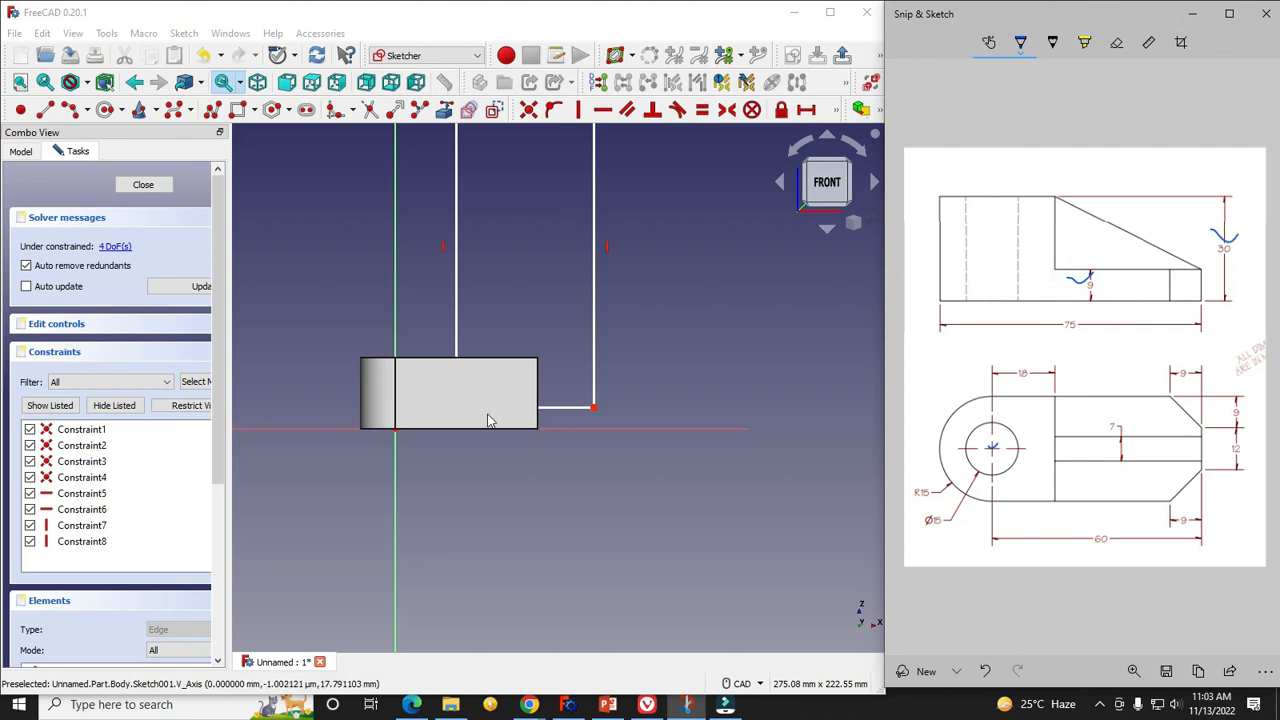
{"action": "left_click", "coordinate": [537, 481]}
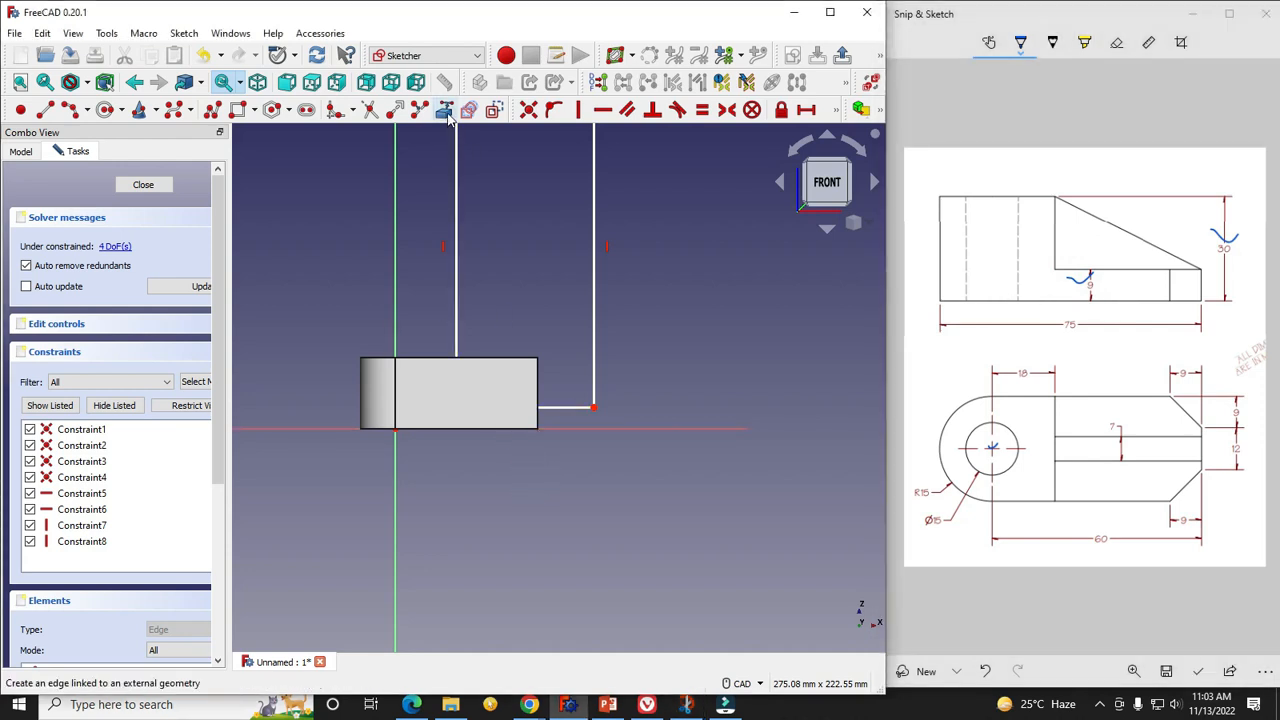
{"action": "left_click", "coordinate": [443, 109]}
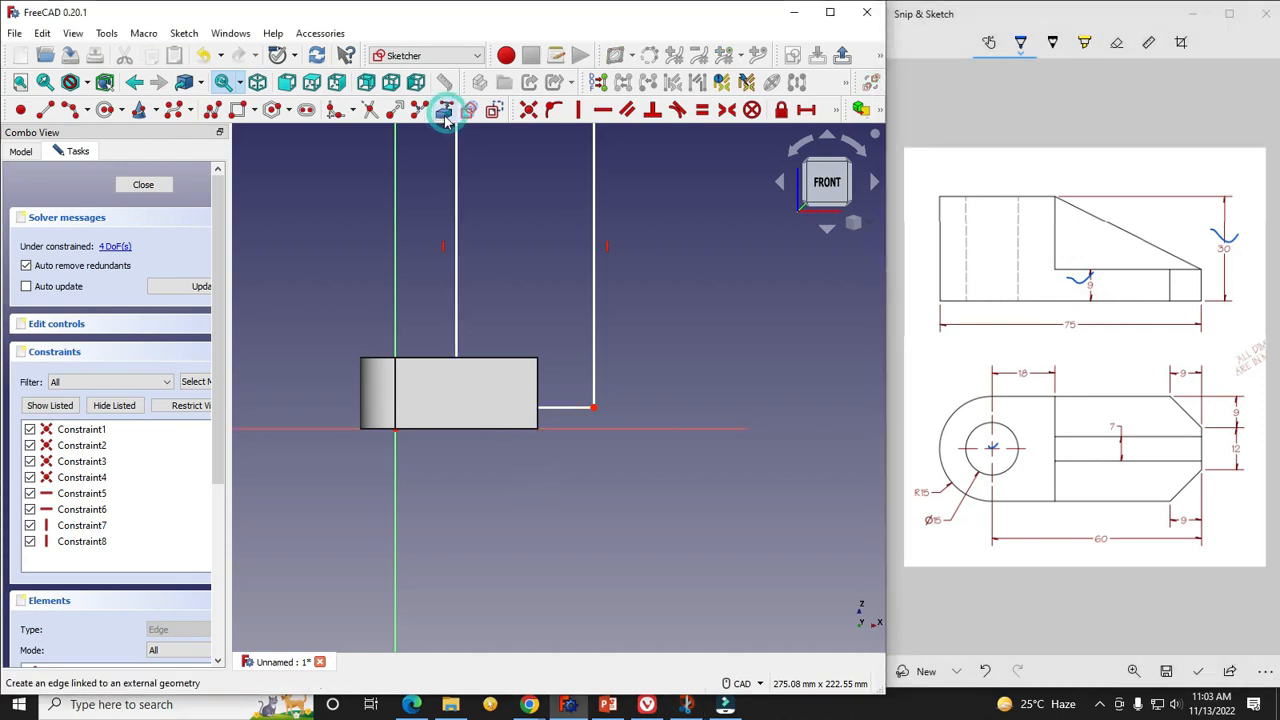
{"action": "left_click", "coordinate": [484, 428]}
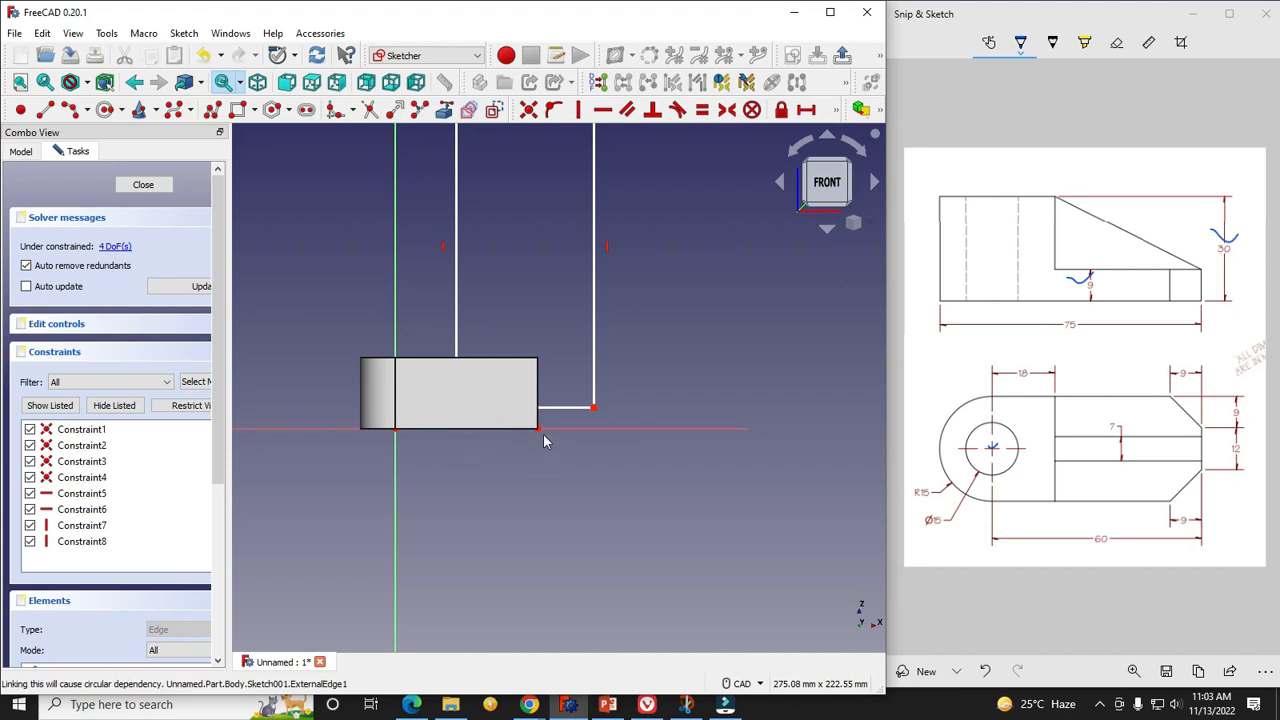
Set the vertical distance between the bottom edge's right end and the rectangle's lower right corner to 9 mm.
{"action": "left_click", "coordinate": [538, 429]}
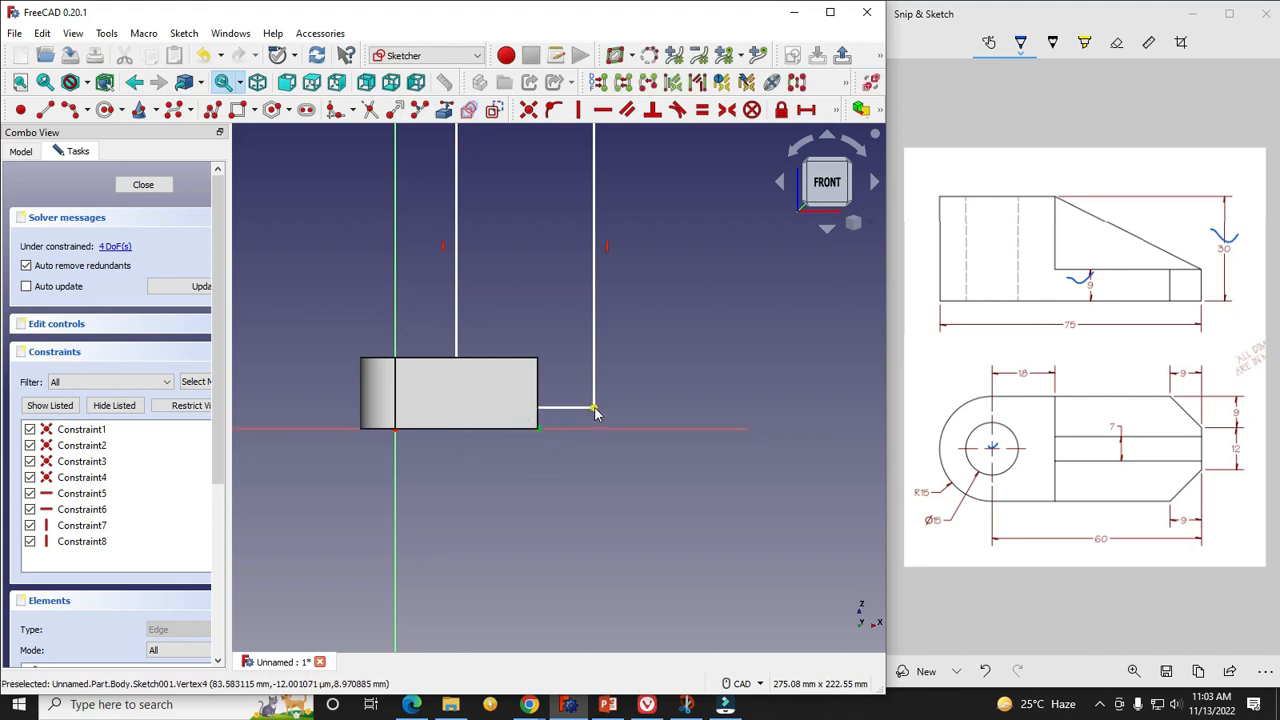
{"action": "left_click", "coordinate": [594, 409]}
{"action": "left_click", "coordinate": [837, 111]}
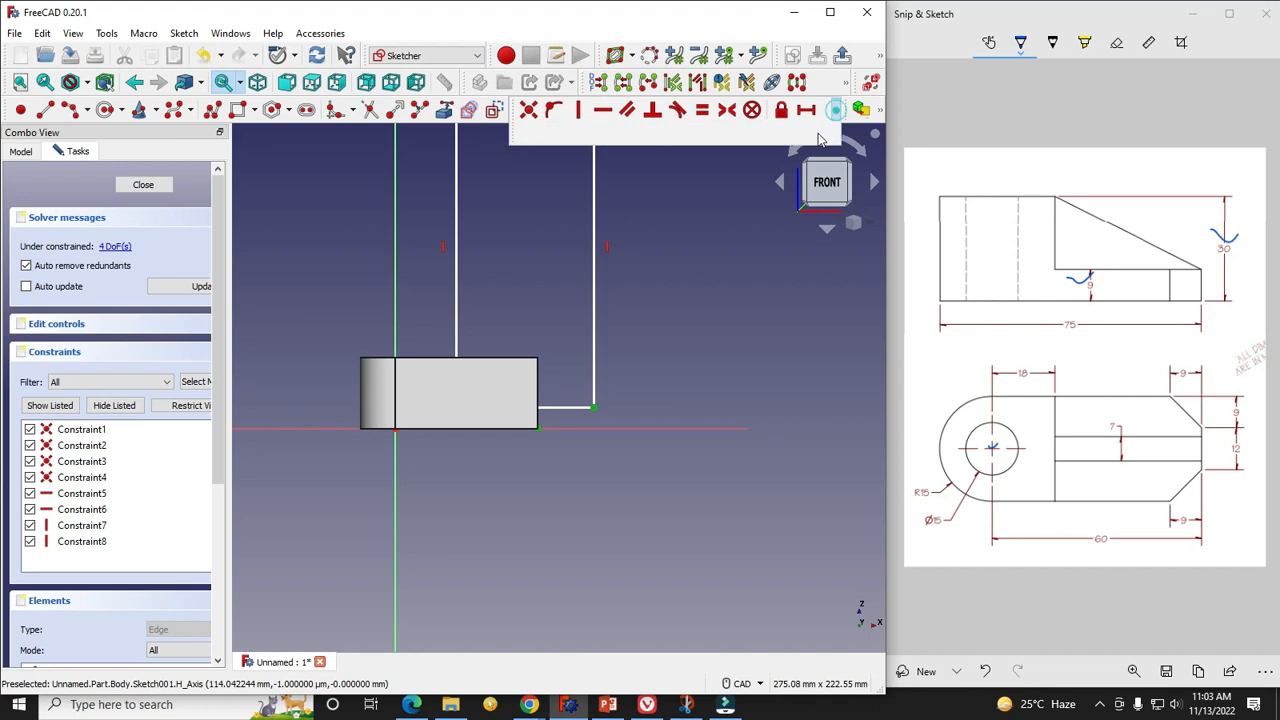
{"action": "left_click", "coordinate": [531, 137]}
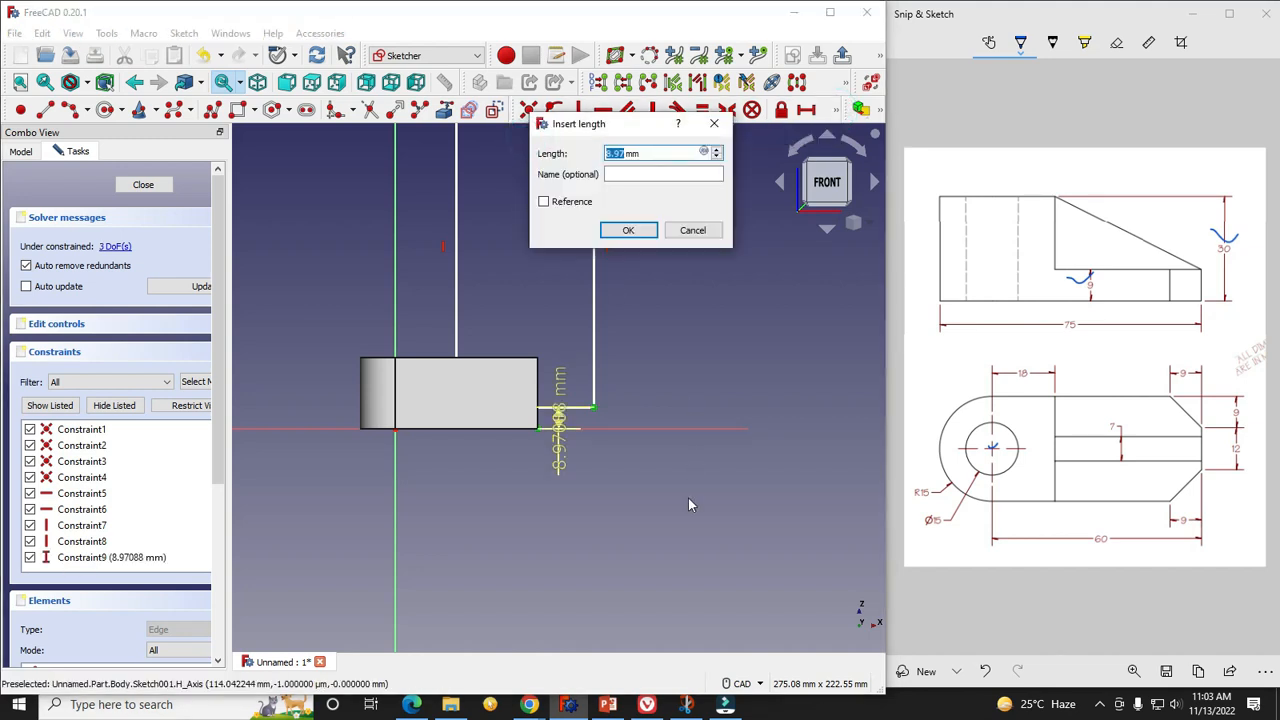
{"action": "type", "text": "9"}
{"action": "key", "text": "Return"}
Reposition the 9 mm dimension label below the horizontal axis, clear of the block.
{"action": "scroll", "coordinate": [540, 398], "scroll_direction": "up", "scroll_amount": 3}
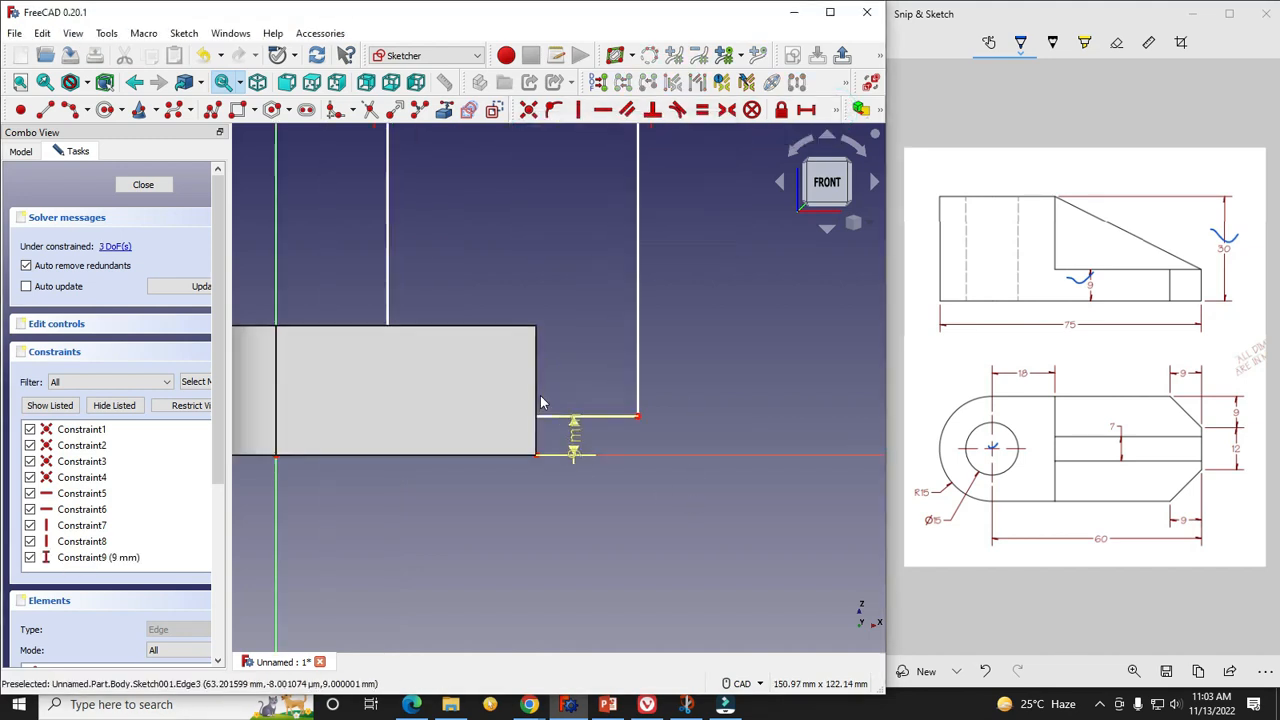
{"action": "left_click_drag", "start_coordinate": [577, 438], "coordinate": [611, 557]}
{"action": "scroll", "coordinate": [729, 477], "scroll_direction": "down", "scroll_amount": 3}
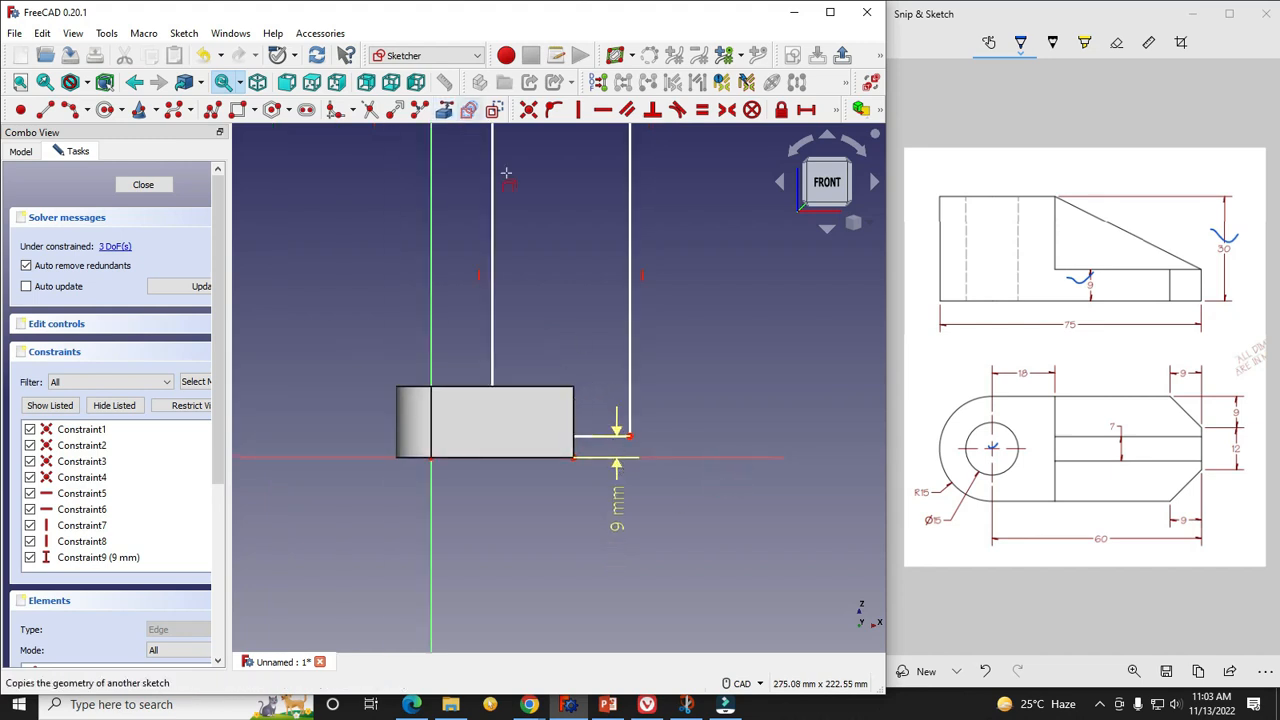
Link the block's right edge as external geometry and constrain the rectangle's lower right corner onto it.
{"action": "left_click", "coordinate": [445, 110]}
{"action": "left_click", "coordinate": [573, 399]}
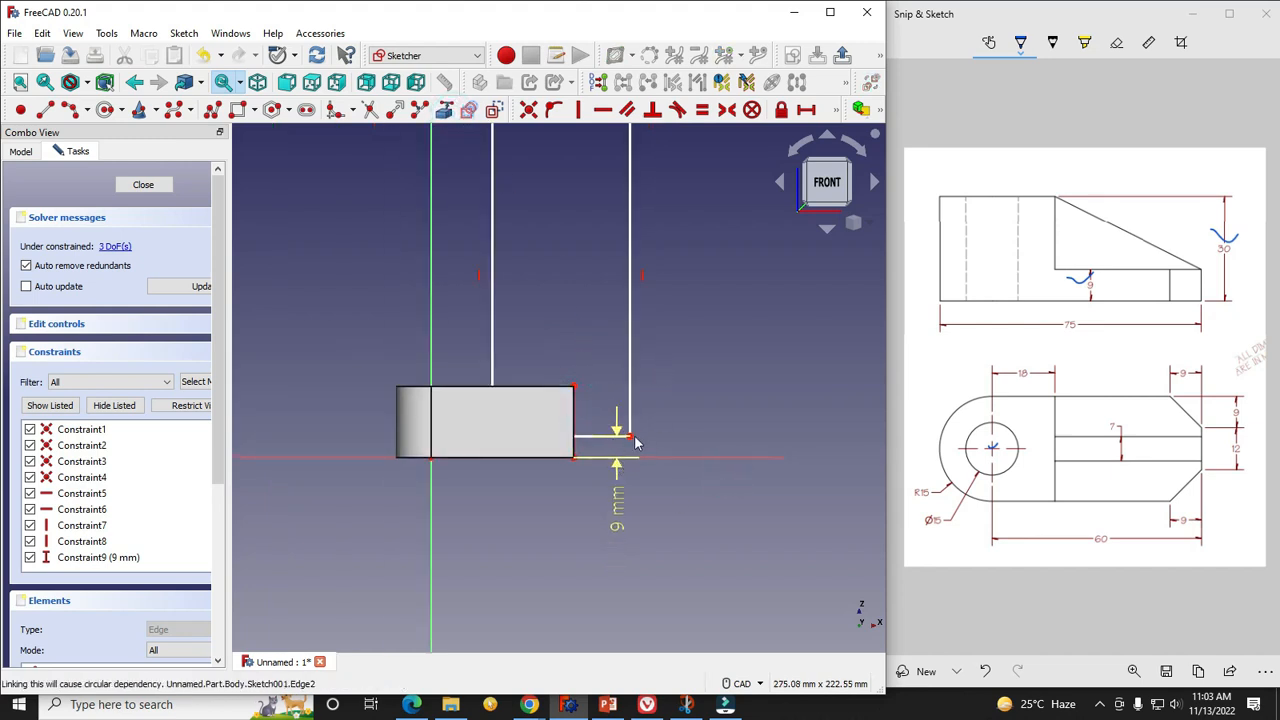
{"action": "left_click", "coordinate": [573, 408]}
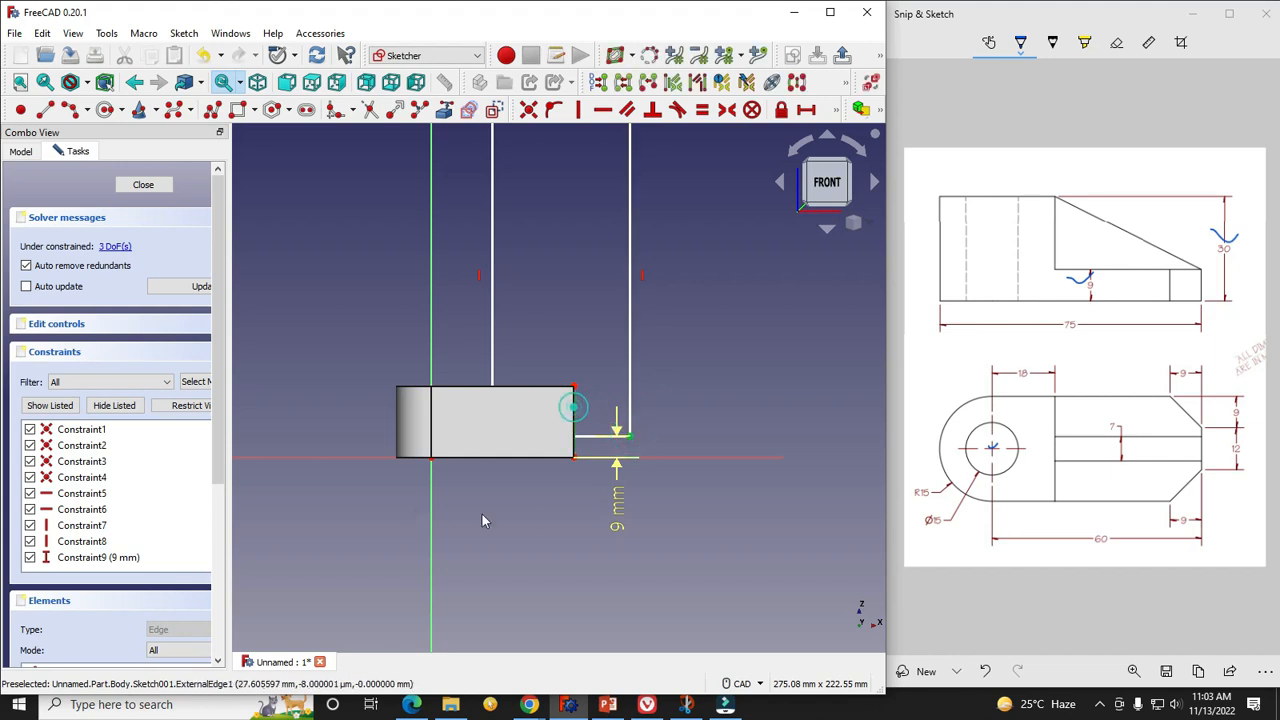
{"action": "left_click", "coordinate": [555, 112]}
{"action": "scroll", "coordinate": [512, 405], "scroll_direction": "down", "scroll_amount": 2}
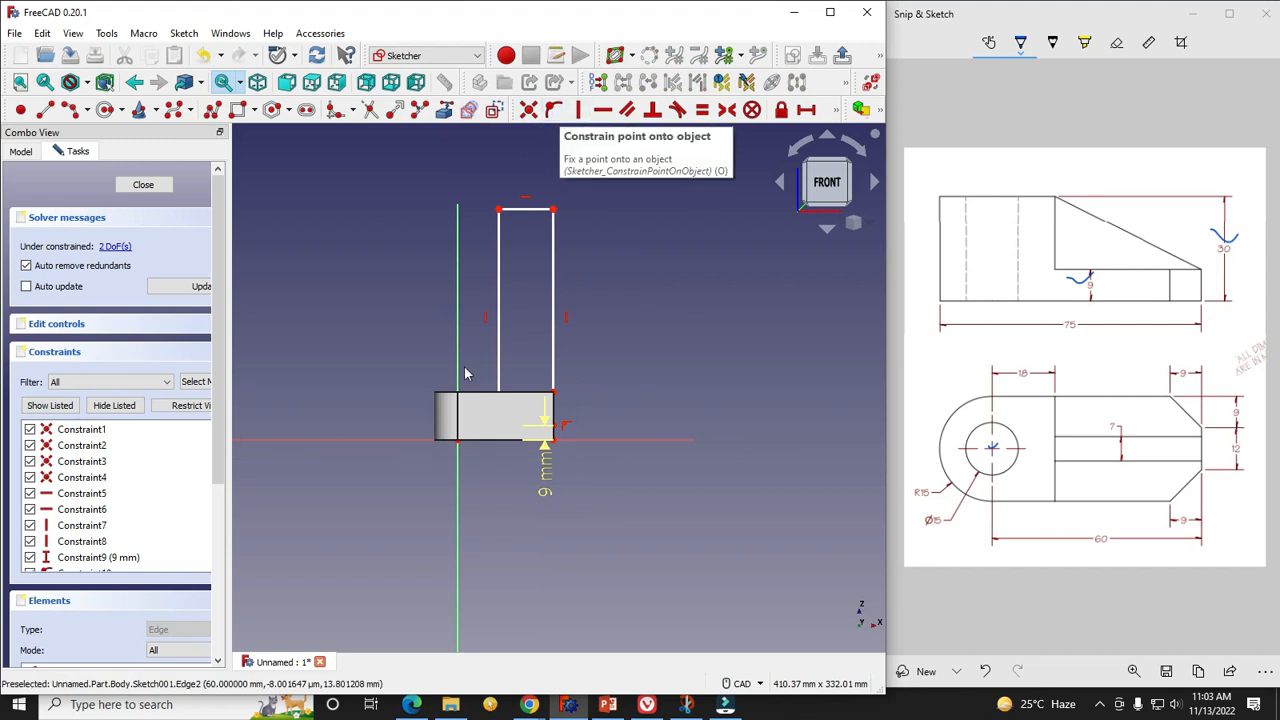
{"action": "scroll", "coordinate": [466, 371], "scroll_direction": "up", "scroll_amount": 2}
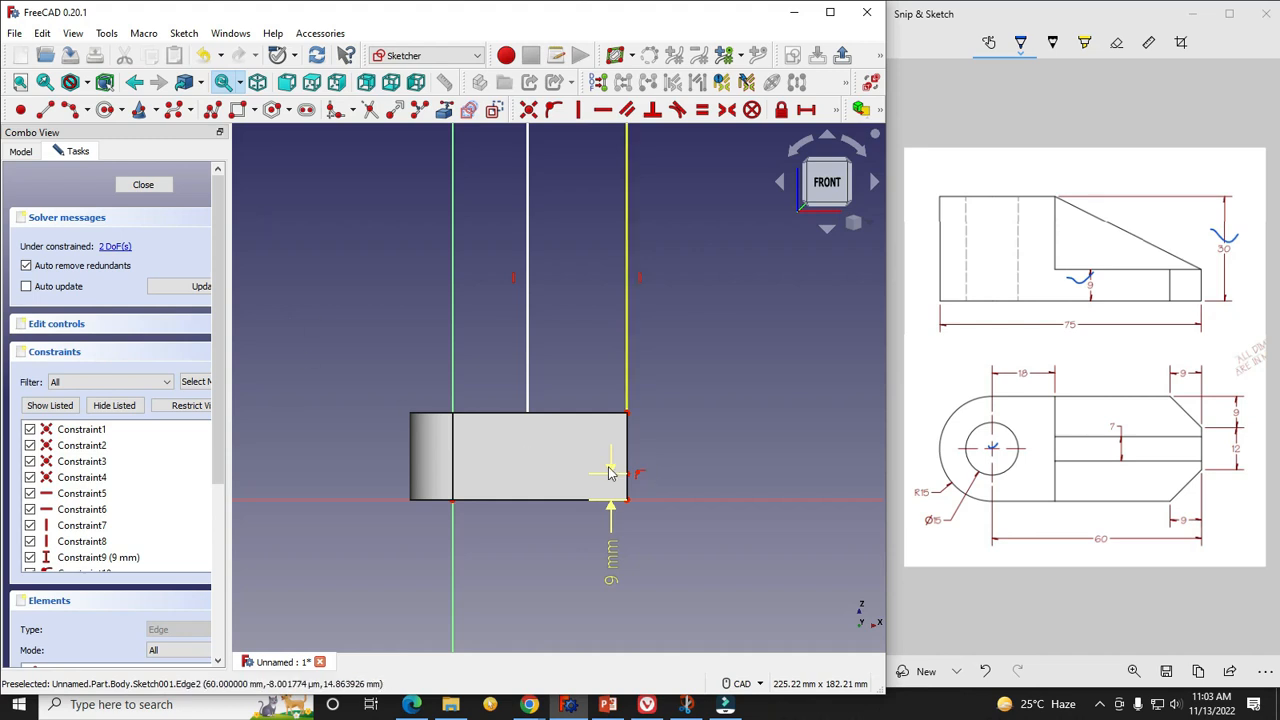
{"action": "scroll", "coordinate": [371, 418], "scroll_direction": "down", "scroll_amount": 2}
{"action": "scroll", "coordinate": [443, 403], "scroll_direction": "up", "scroll_amount": 2}
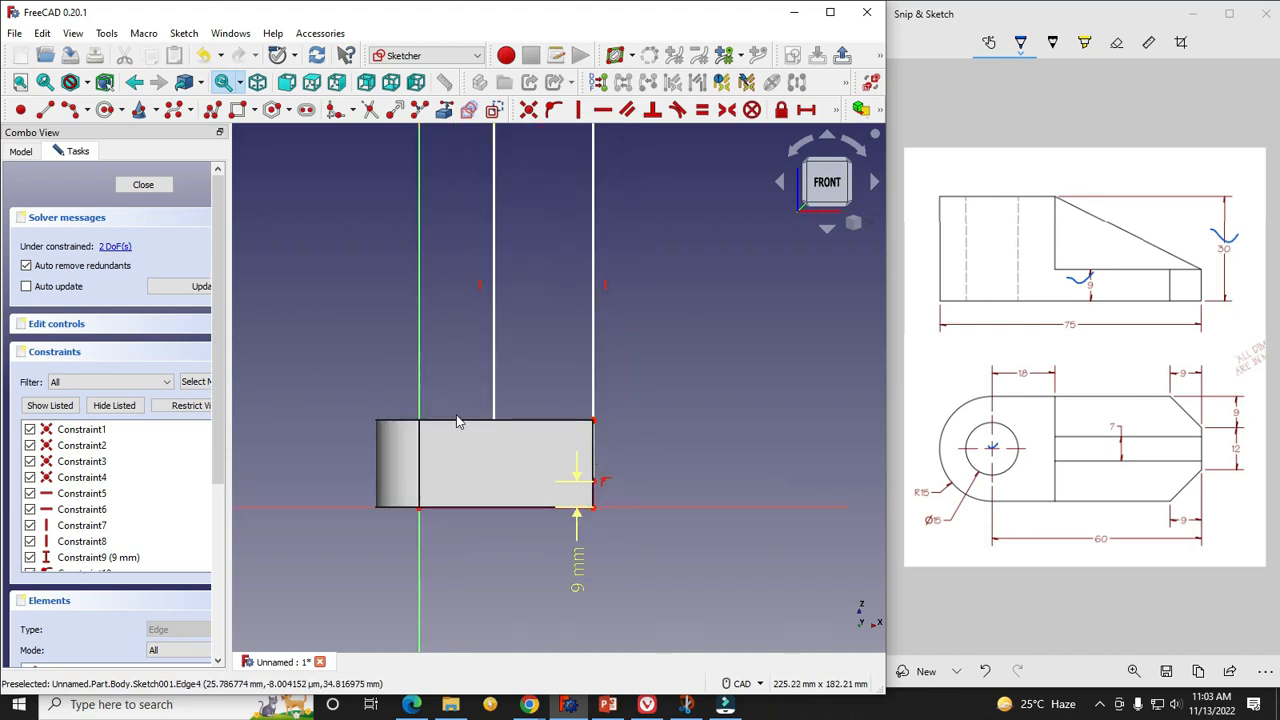
Set the view's draw style to Wireframe so the rectangle shows through the block.
{"action": "left_click", "coordinate": [88, 82]}
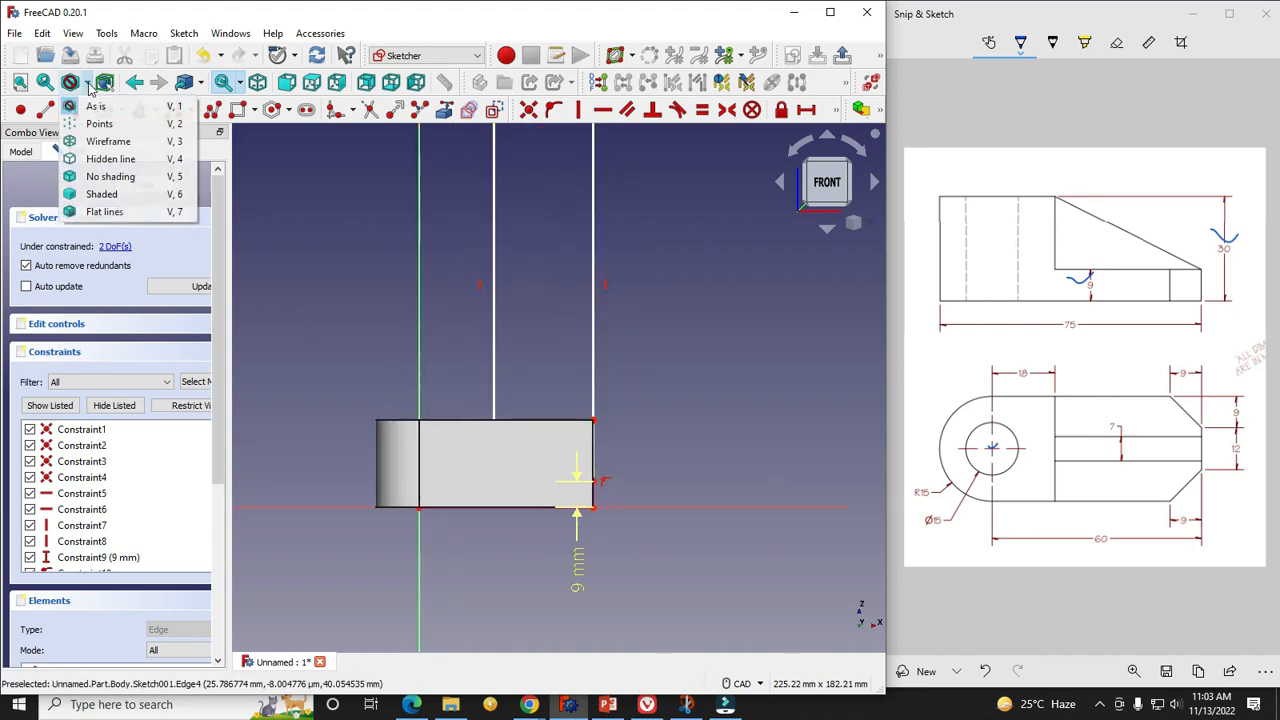
{"action": "left_click", "coordinate": [100, 141]}
{"action": "scroll", "coordinate": [503, 480], "scroll_direction": "down", "scroll_amount": 4}
{"action": "scroll", "coordinate": [503, 480], "scroll_direction": "up", "scroll_amount": 4}
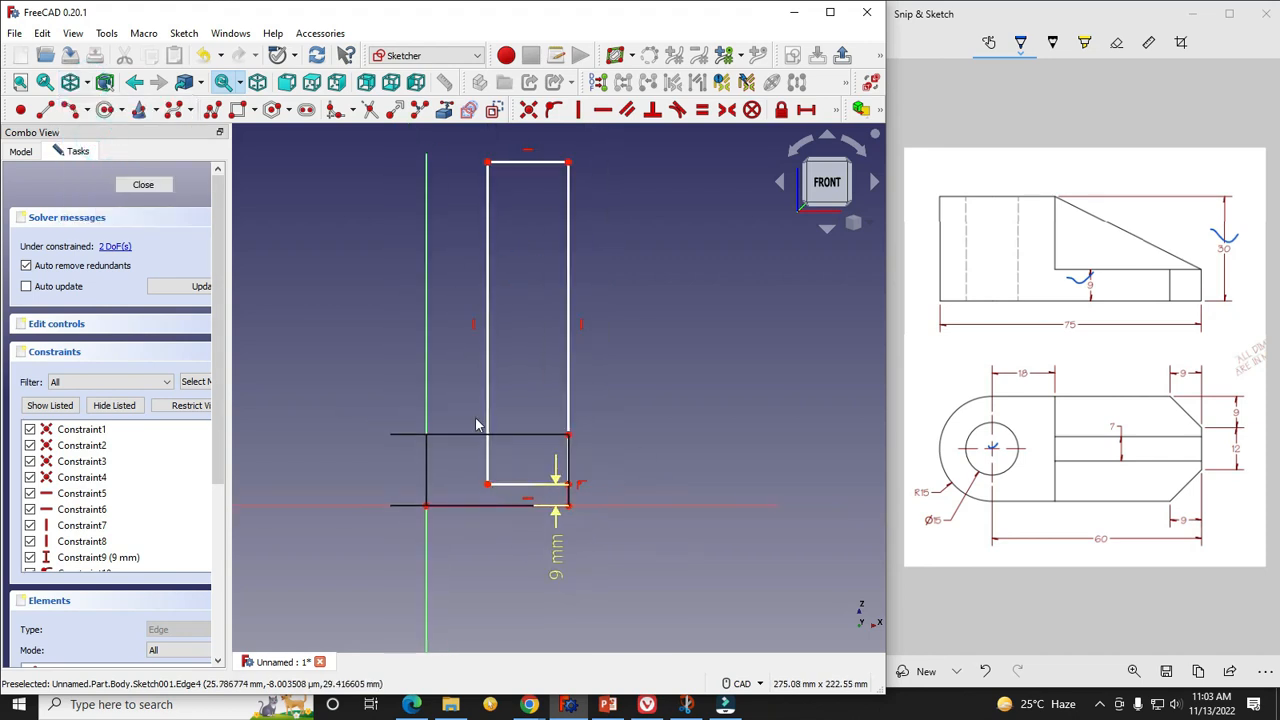
Switch to Snip & Sketch and tick the 60 mm and 18 mm lengths on the reference drawing's plan view.
{"action": "left_click", "coordinate": [1094, 537]}
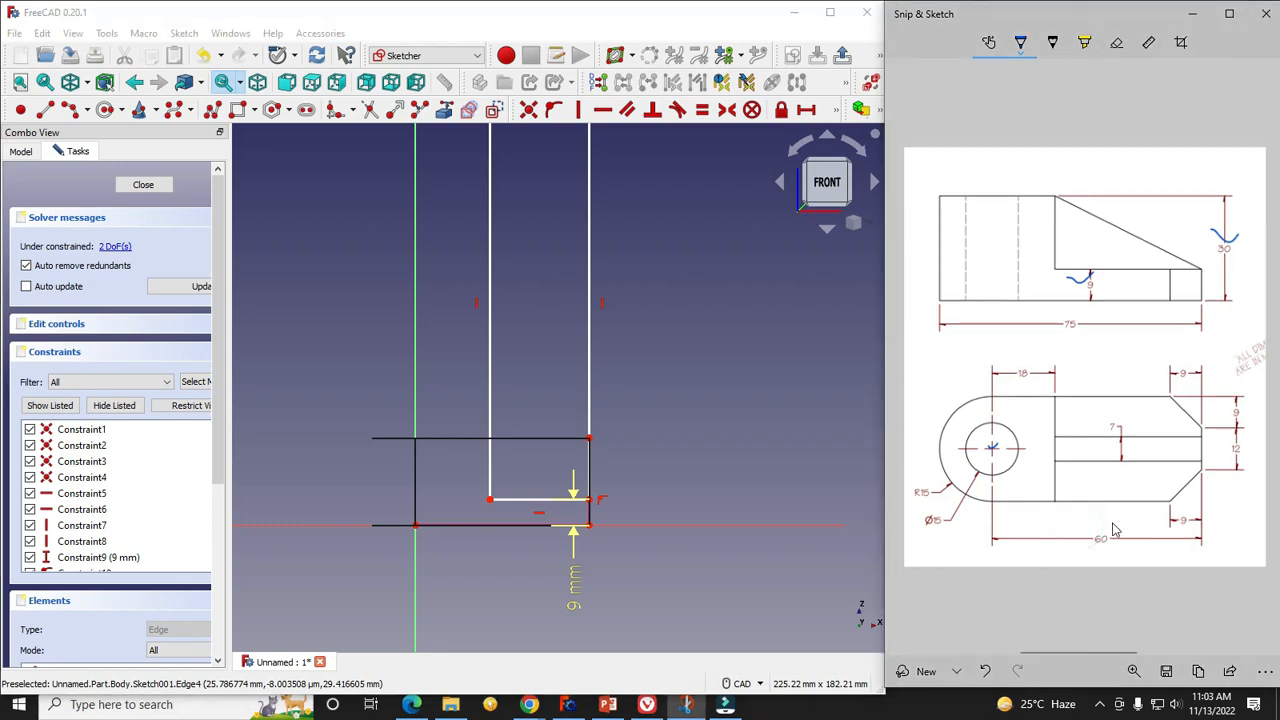
{"action": "left_click_drag", "start_coordinate": [1081, 527], "coordinate": [1115, 512]}
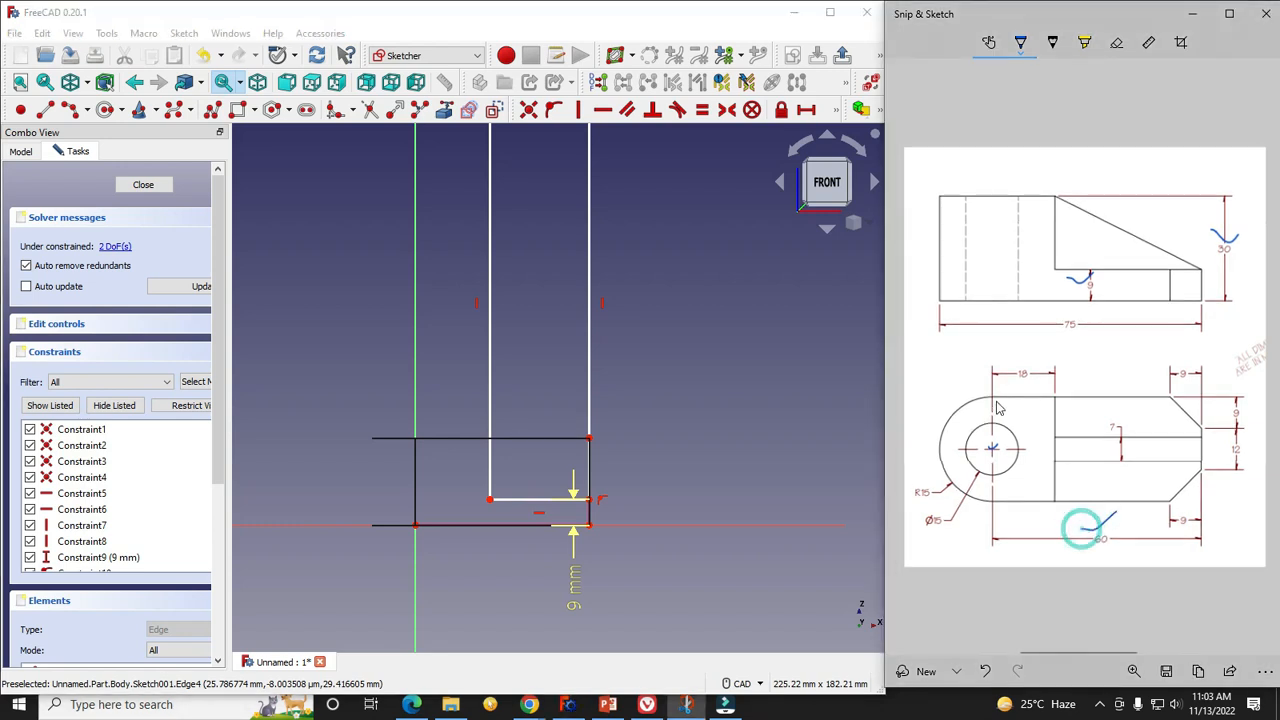
{"action": "left_click_drag", "start_coordinate": [1011, 364], "coordinate": [1038, 350]}
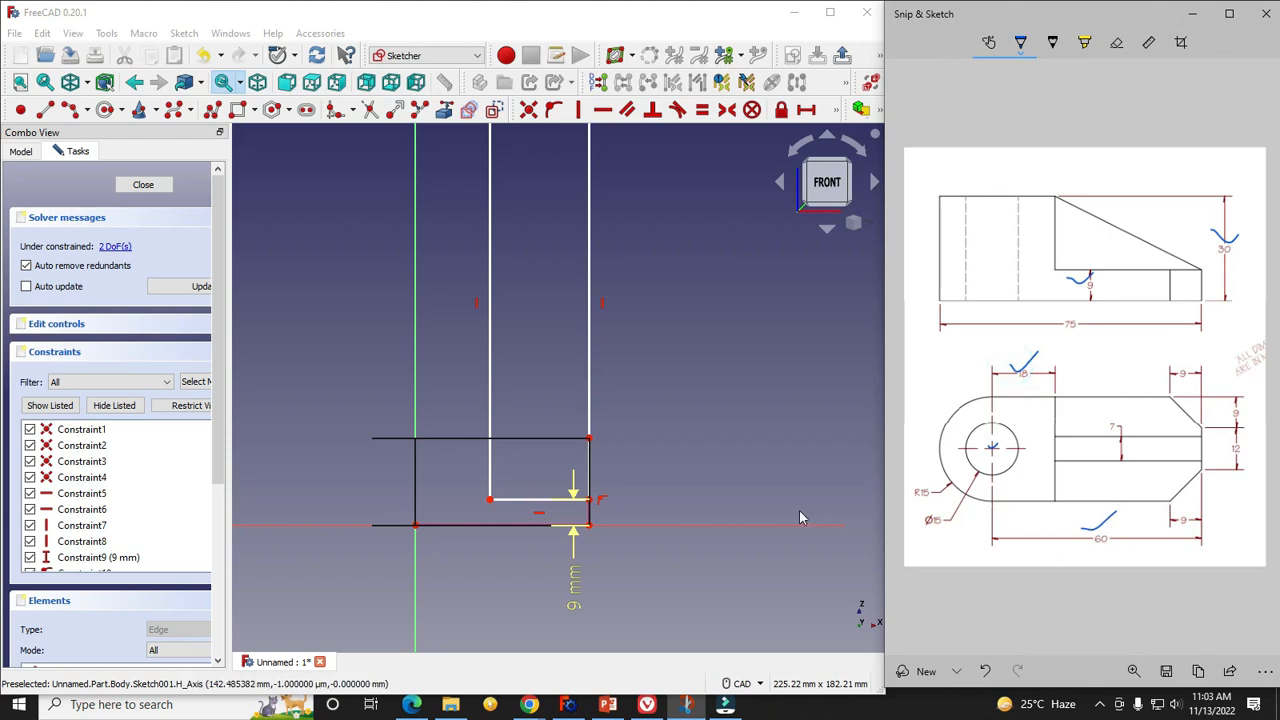
Set the horizontal distance between the rectangle's two upper corners to 42 mm in the FreeCAD sketch.
{"action": "scroll", "coordinate": [610, 515], "scroll_direction": "down", "scroll_amount": 4}
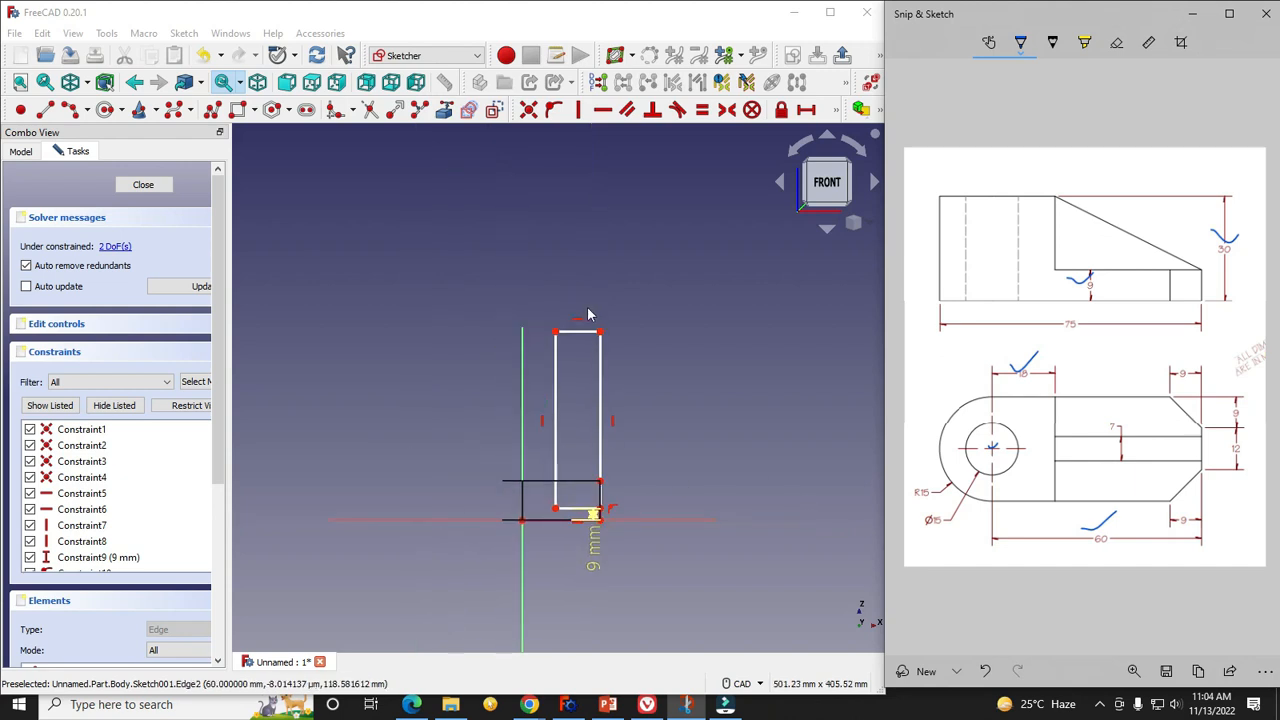
{"action": "scroll", "coordinate": [587, 308], "scroll_direction": "up", "scroll_amount": 2}
{"action": "left_click", "coordinate": [606, 343]}
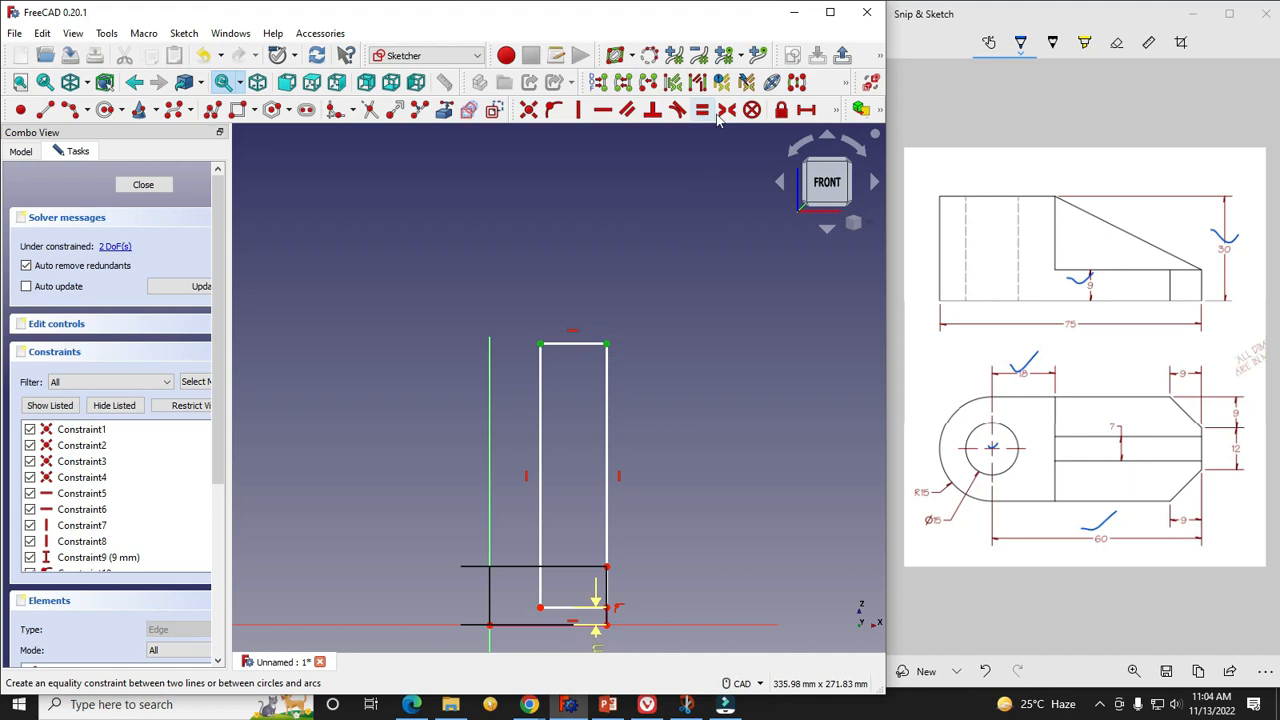
{"action": "left_click", "coordinate": [806, 110]}
{"action": "type", "text": "42"}
{"action": "key", "text": "Return"}
{"action": "scroll", "coordinate": [670, 380], "scroll_direction": "down", "scroll_amount": 2}
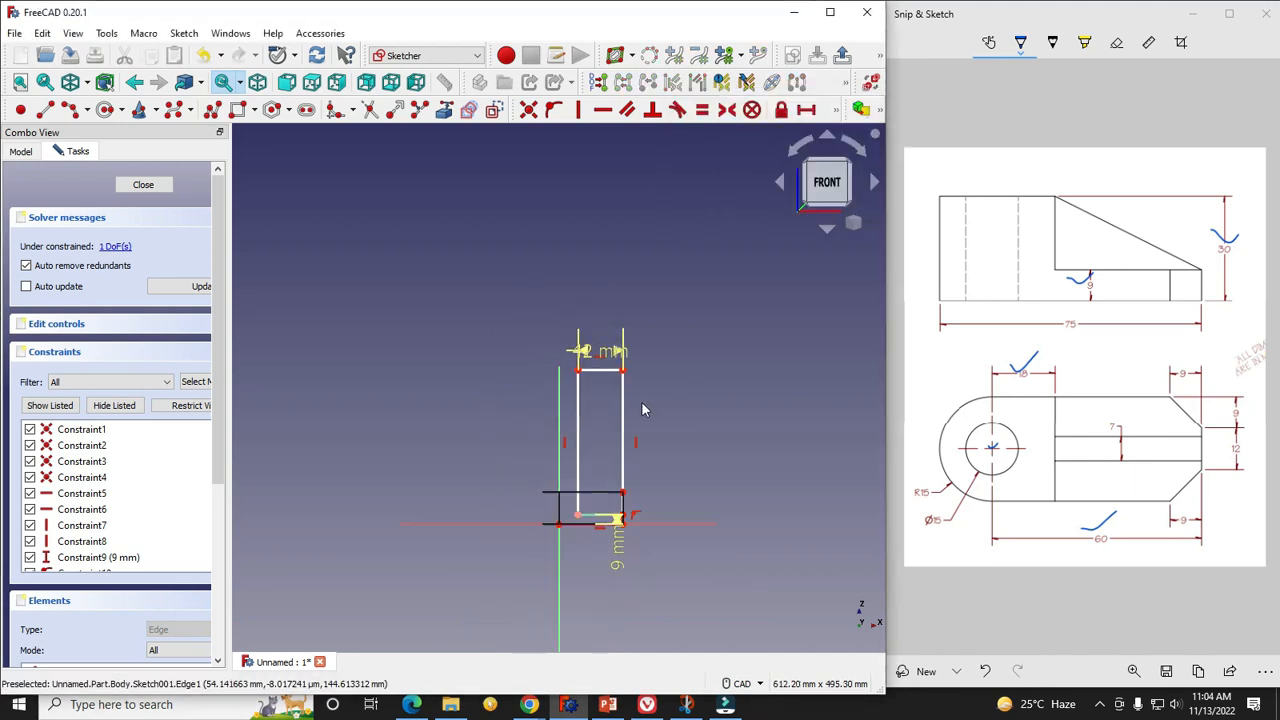
{"action": "scroll", "coordinate": [614, 453], "scroll_direction": "up", "scroll_amount": 2}
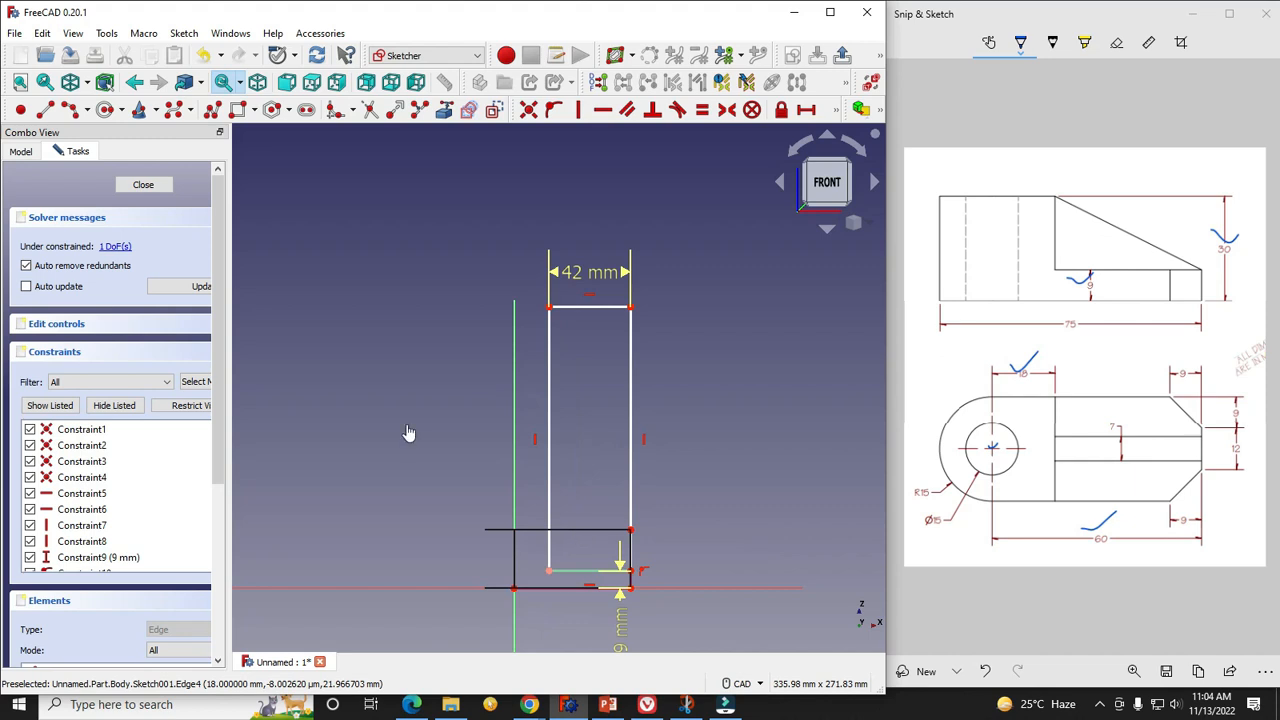
Link the block's top edge as external geometry and constrain its left endpoint onto the rectangle's top side.
{"action": "left_click", "coordinate": [445, 112]}
{"action": "left_click", "coordinate": [578, 530]}
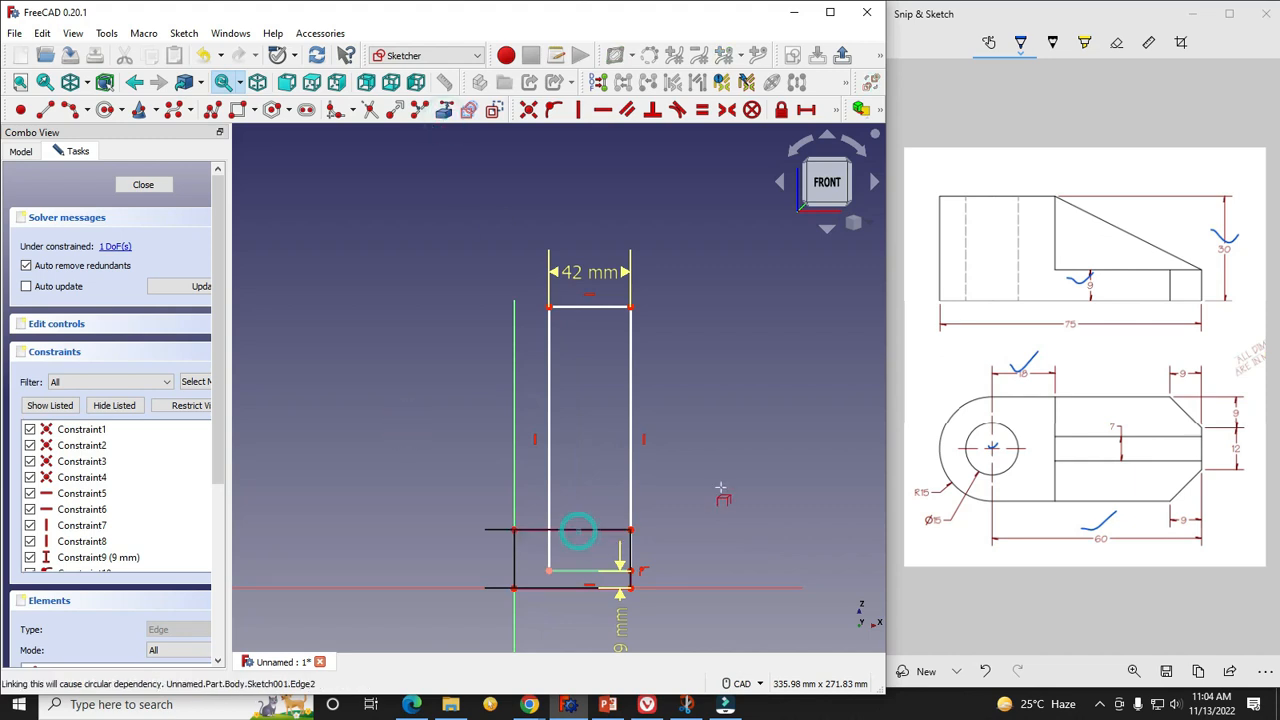
{"action": "left_click", "coordinate": [514, 531]}
{"action": "left_click", "coordinate": [566, 307]}
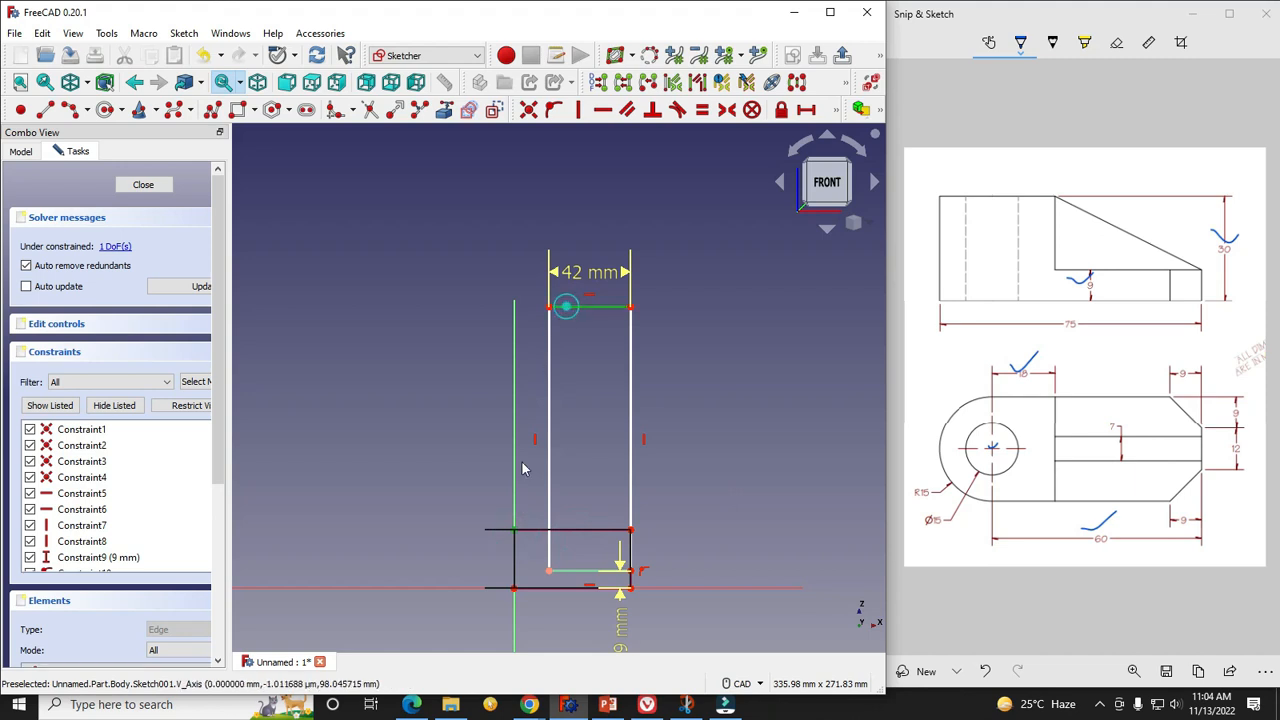
{"action": "left_click", "coordinate": [553, 109]}
{"action": "scroll", "coordinate": [571, 542], "scroll_direction": "up", "scroll_amount": 3}
{"action": "scroll", "coordinate": [476, 410], "scroll_direction": "down", "scroll_amount": 2}
{"action": "scroll", "coordinate": [520, 511], "scroll_direction": "up", "scroll_amount": 2}
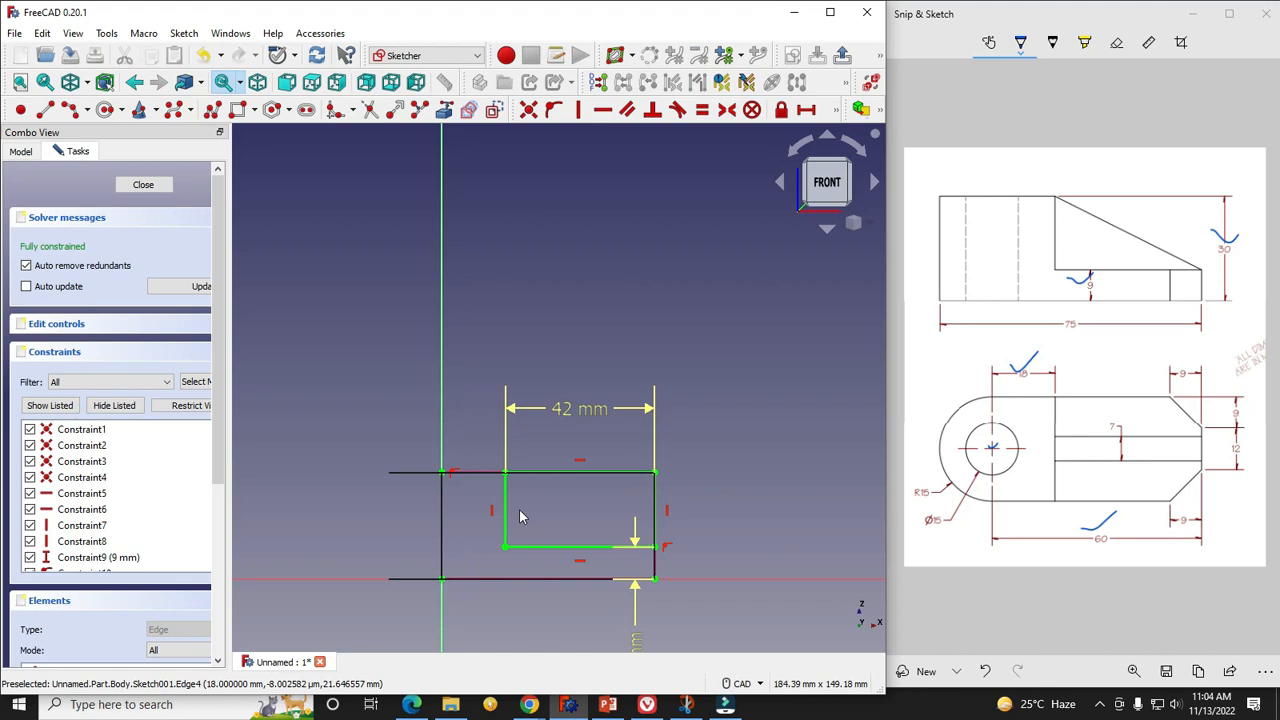
{"action": "scroll", "coordinate": [550, 530], "scroll_direction": "up", "scroll_amount": 1}
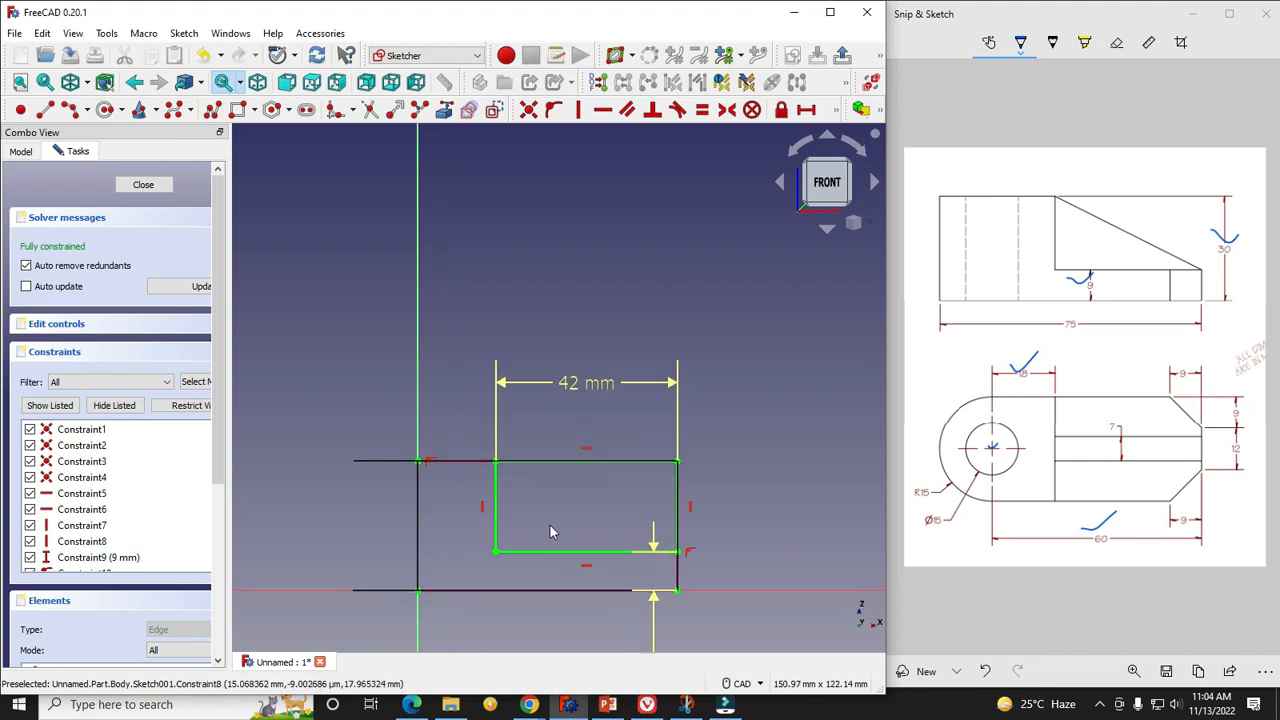
Set the draw style to Flat lines and close the step cut-out sketch.
{"action": "left_click", "coordinate": [870, 224]}
{"action": "left_click", "coordinate": [931, 266]}
{"action": "scroll", "coordinate": [668, 385], "scroll_direction": "down", "scroll_amount": 3}
{"action": "scroll", "coordinate": [490, 508], "scroll_direction": "up", "scroll_amount": 3}
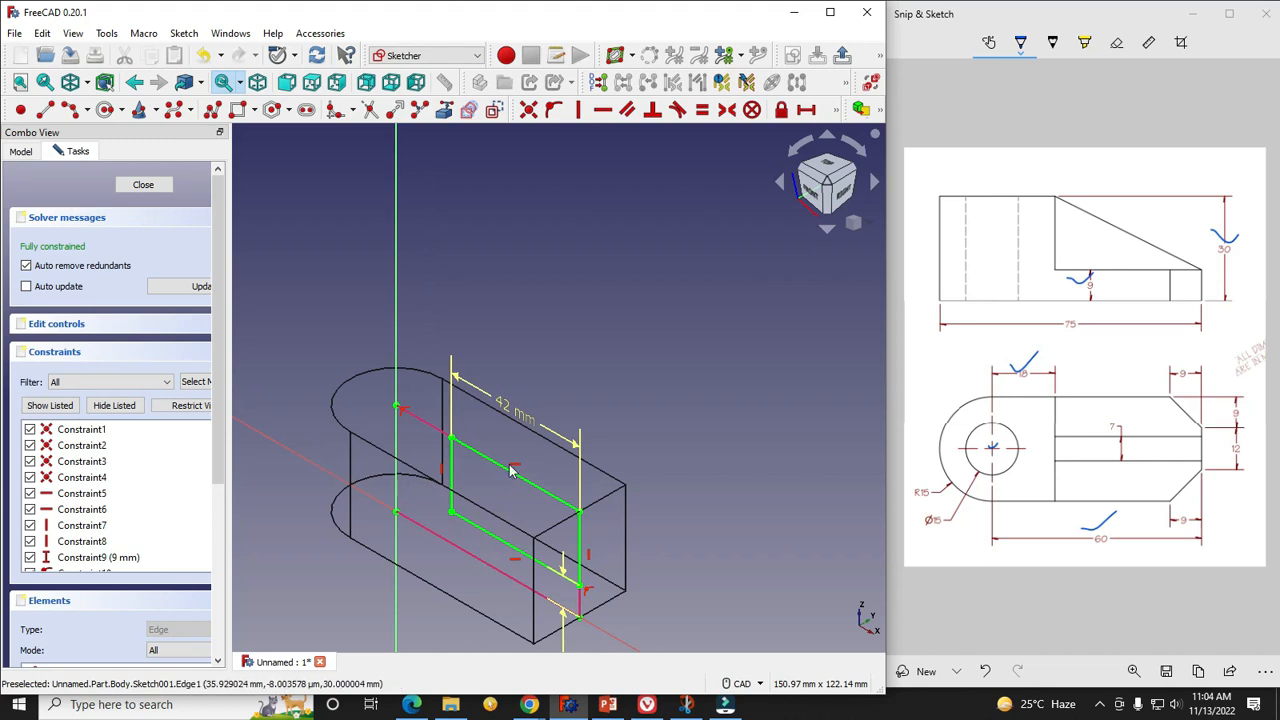
{"action": "scroll", "coordinate": [562, 432], "scroll_direction": "up", "scroll_amount": 1}
{"action": "scroll", "coordinate": [597, 423], "scroll_direction": "down", "scroll_amount": 2}
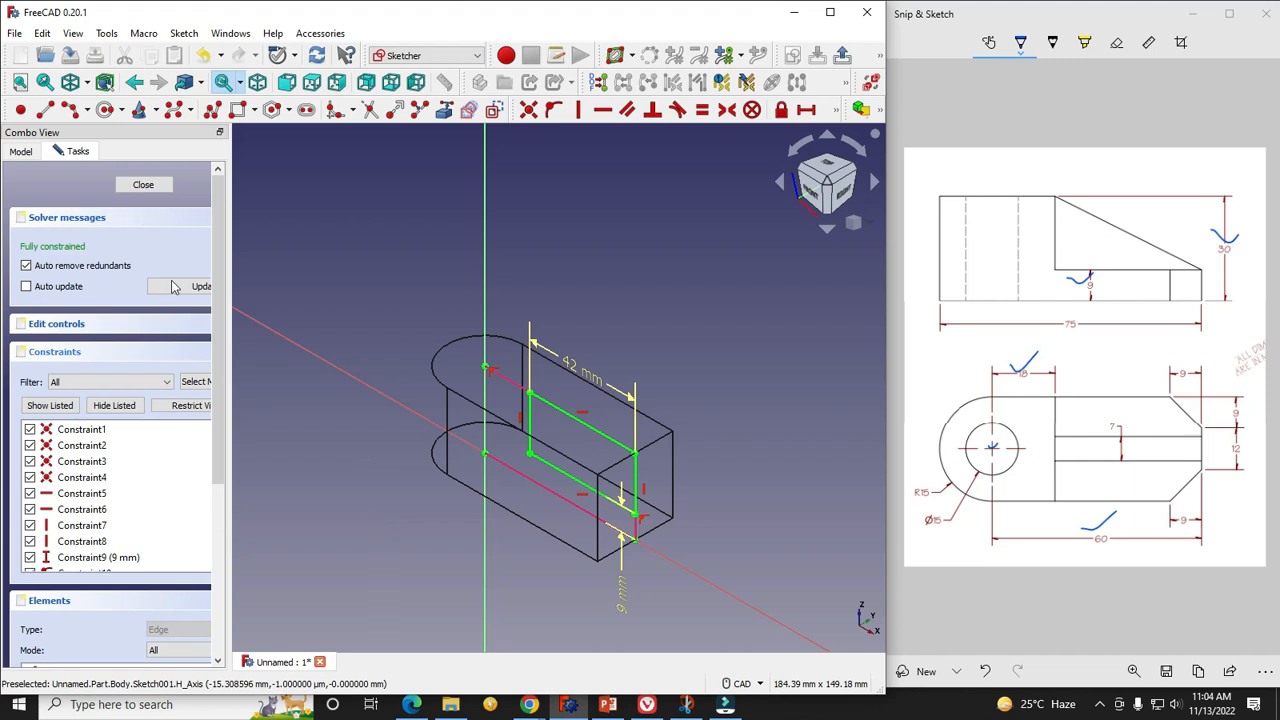
{"action": "left_click", "coordinate": [87, 82]}
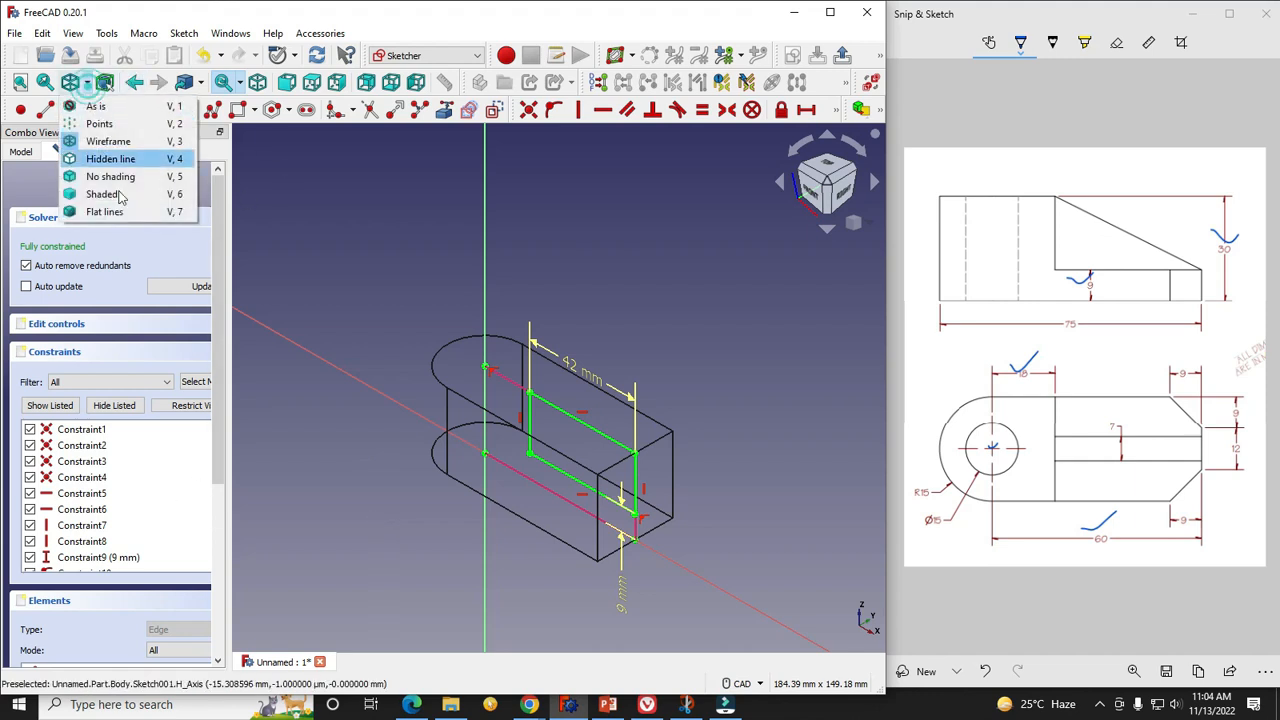
{"action": "left_click", "coordinate": [122, 216]}
{"action": "scroll", "coordinate": [385, 412], "scroll_direction": "up", "scroll_amount": 2}
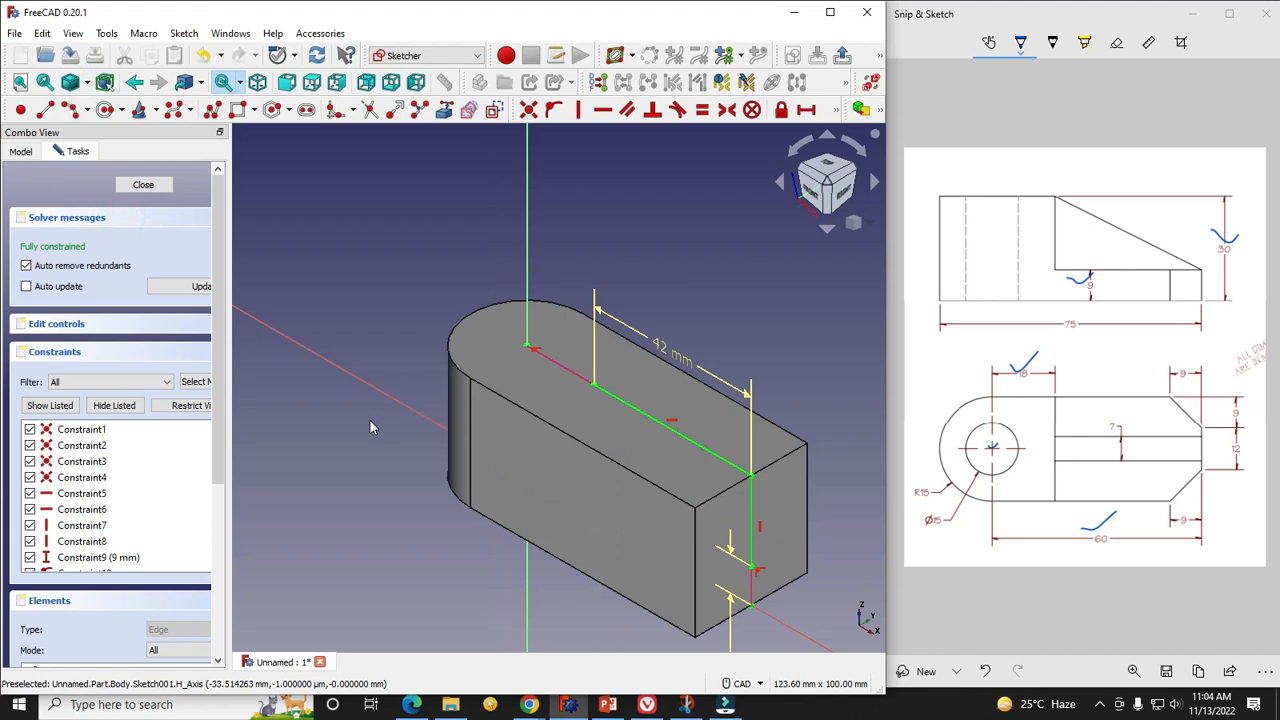
{"action": "scroll", "coordinate": [503, 393], "scroll_direction": "down", "scroll_amount": 3}
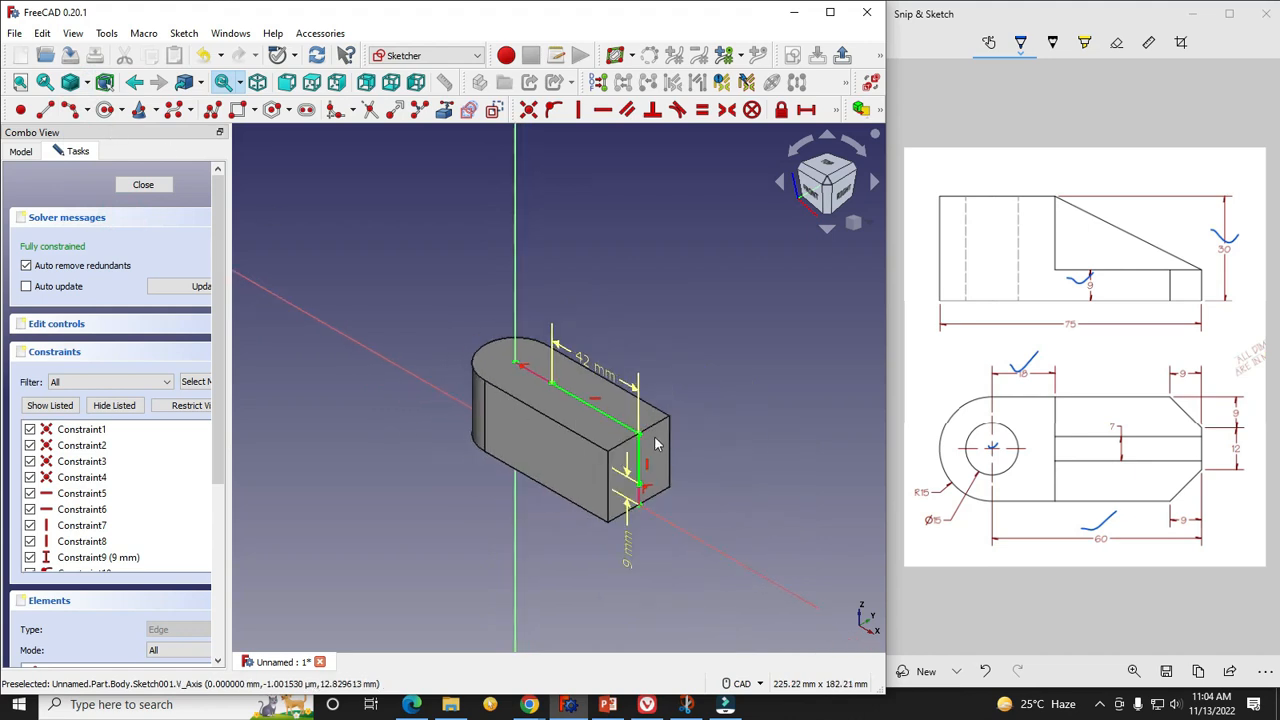
{"action": "scroll", "coordinate": [656, 444], "scroll_direction": "up", "scroll_amount": 2}
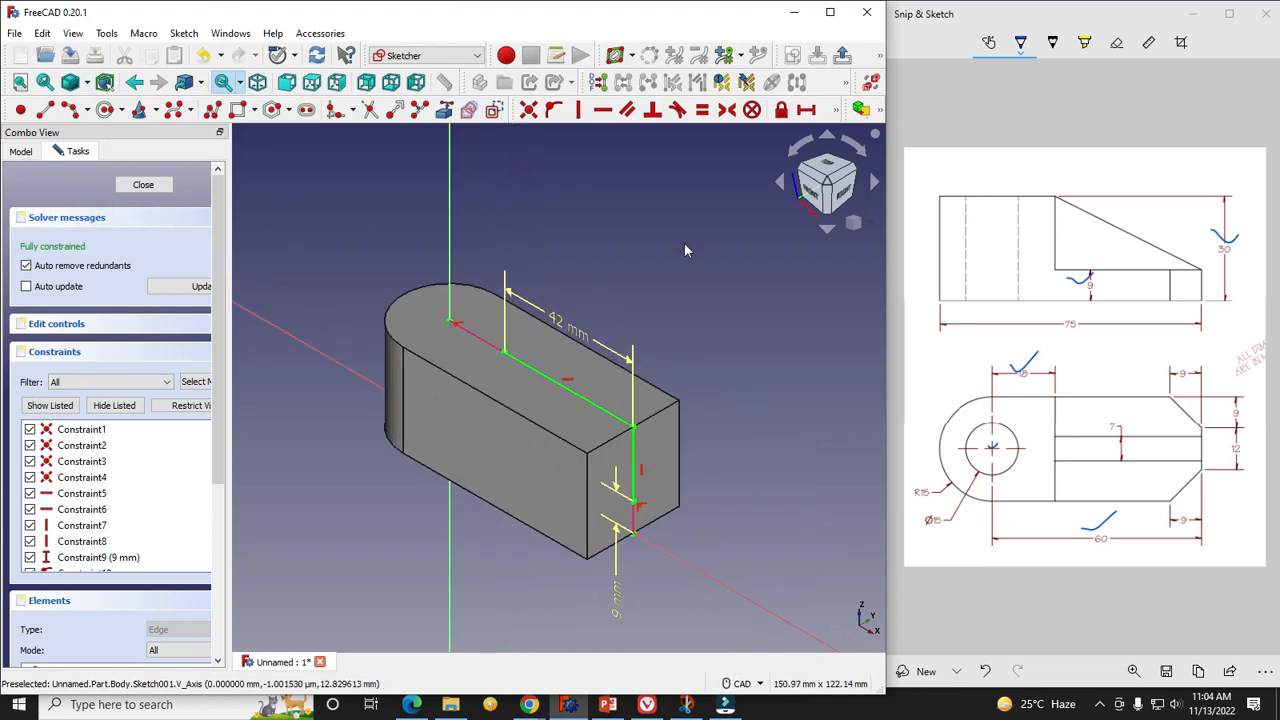
{"action": "left_click", "coordinate": [143, 186]}
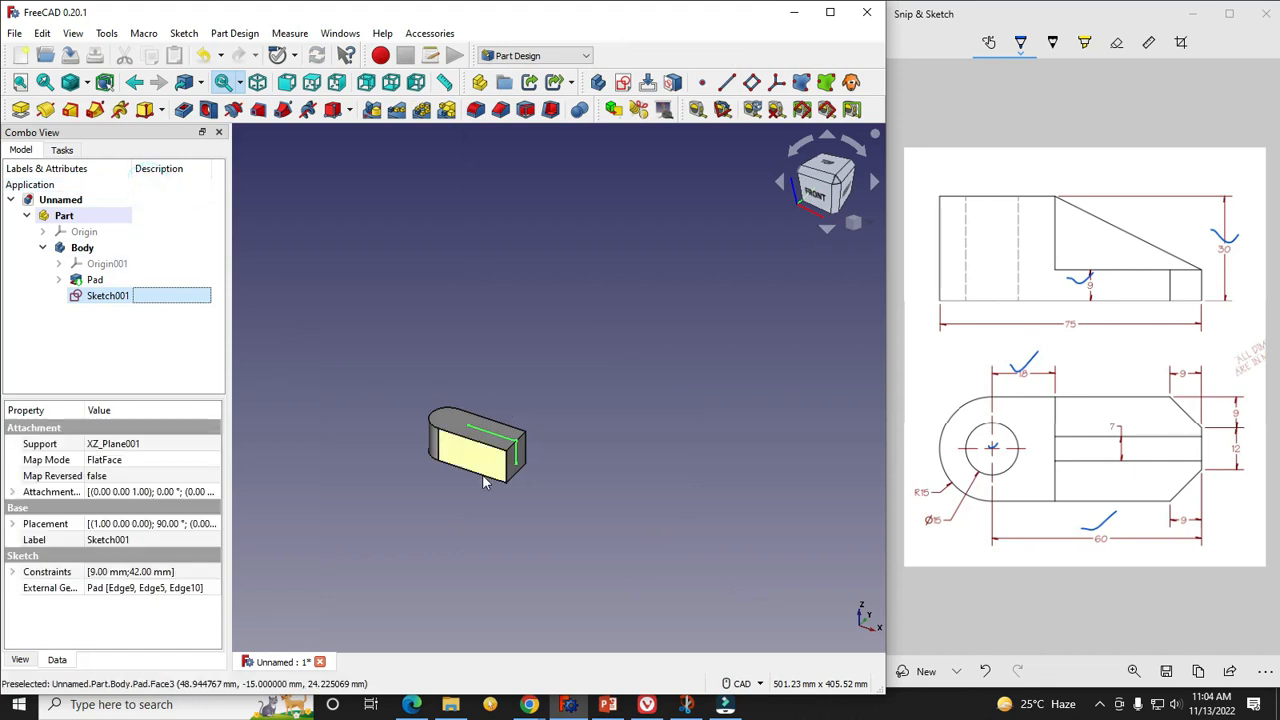
Pocket the rectangle sketch with type Through all, symmetric to the plane.
{"action": "left_click", "coordinate": [183, 110]}
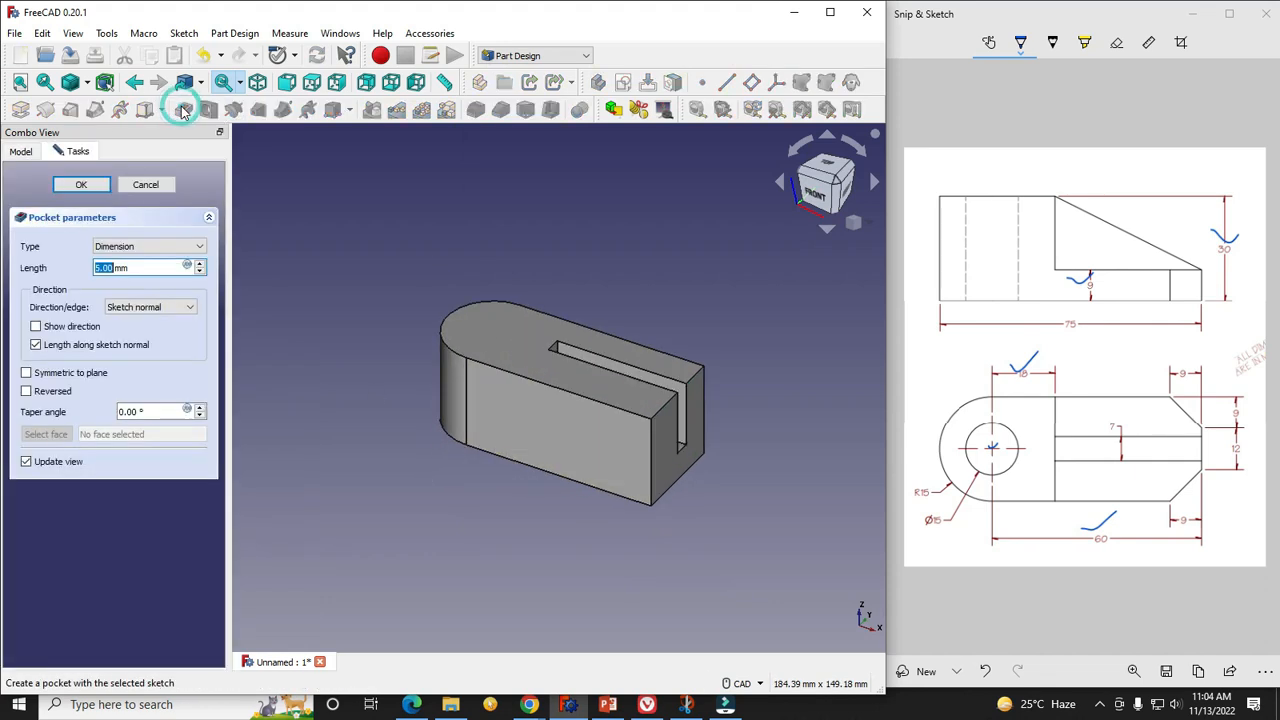
{"action": "left_click", "coordinate": [141, 250]}
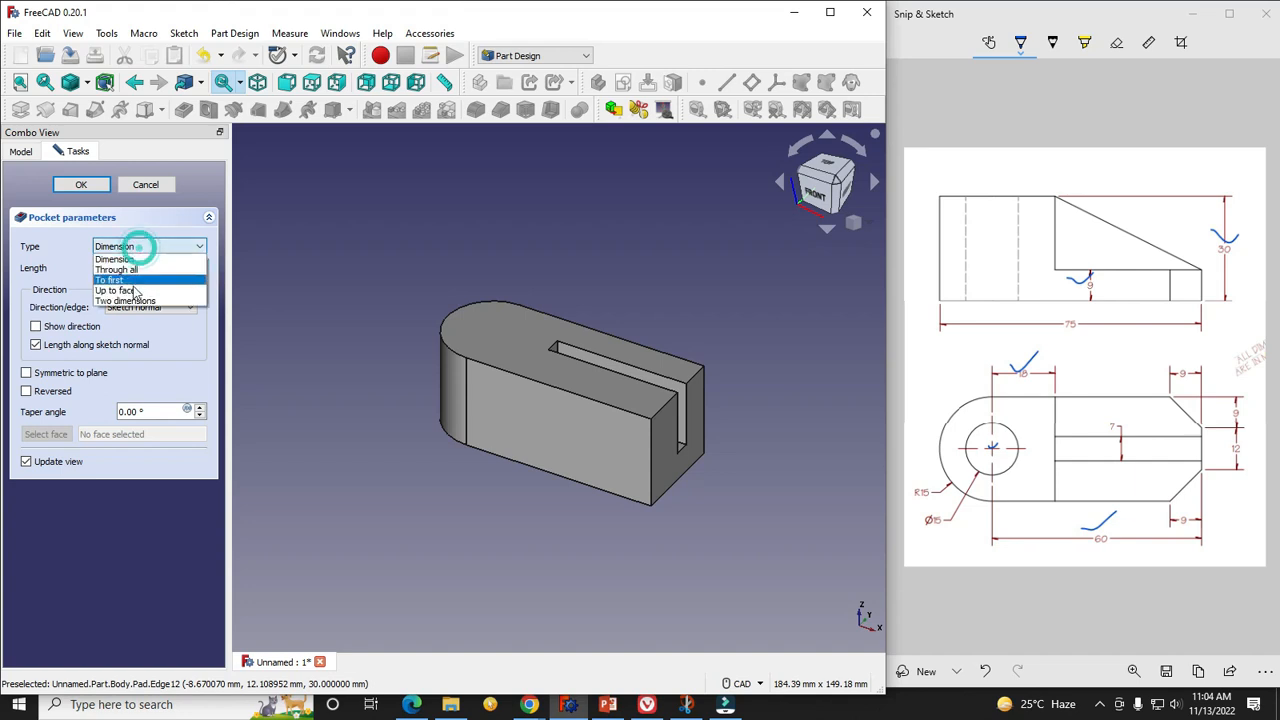
{"action": "left_click", "coordinate": [130, 277]}
{"action": "left_click", "coordinate": [130, 271]}
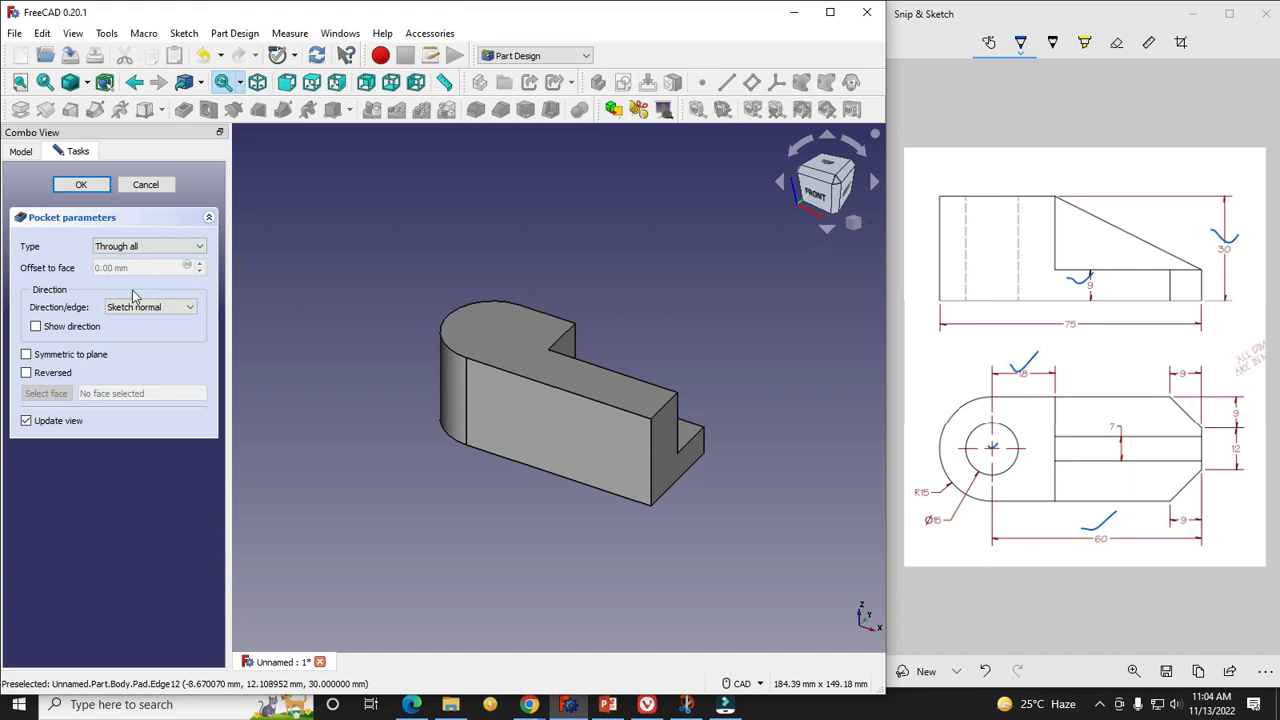
{"action": "left_click", "coordinate": [27, 355]}
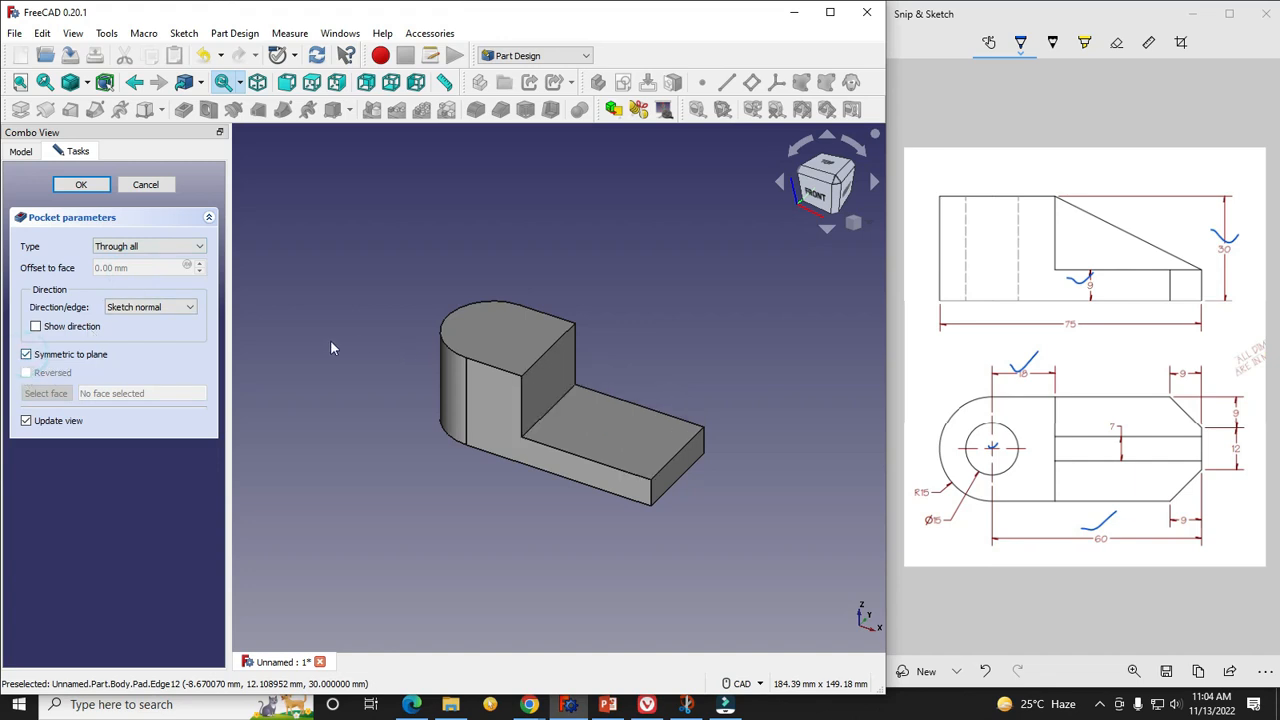
{"action": "left_click", "coordinate": [75, 186]}
Show the body's origin planes and start a new sketch on the XZ plane.
{"action": "left_click", "coordinate": [107, 263]}
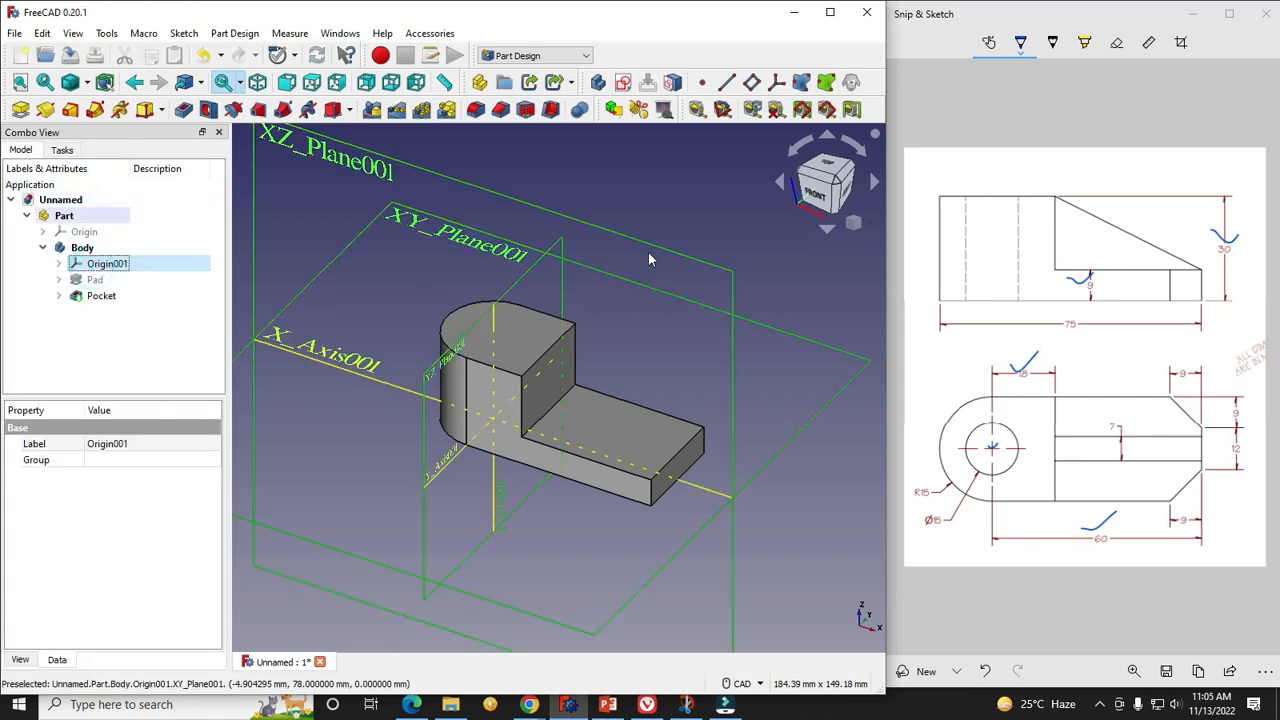
{"action": "left_click", "coordinate": [657, 207]}
{"action": "left_click", "coordinate": [346, 142]}
{"action": "scroll", "coordinate": [365, 227], "scroll_direction": "down", "scroll_amount": 1}
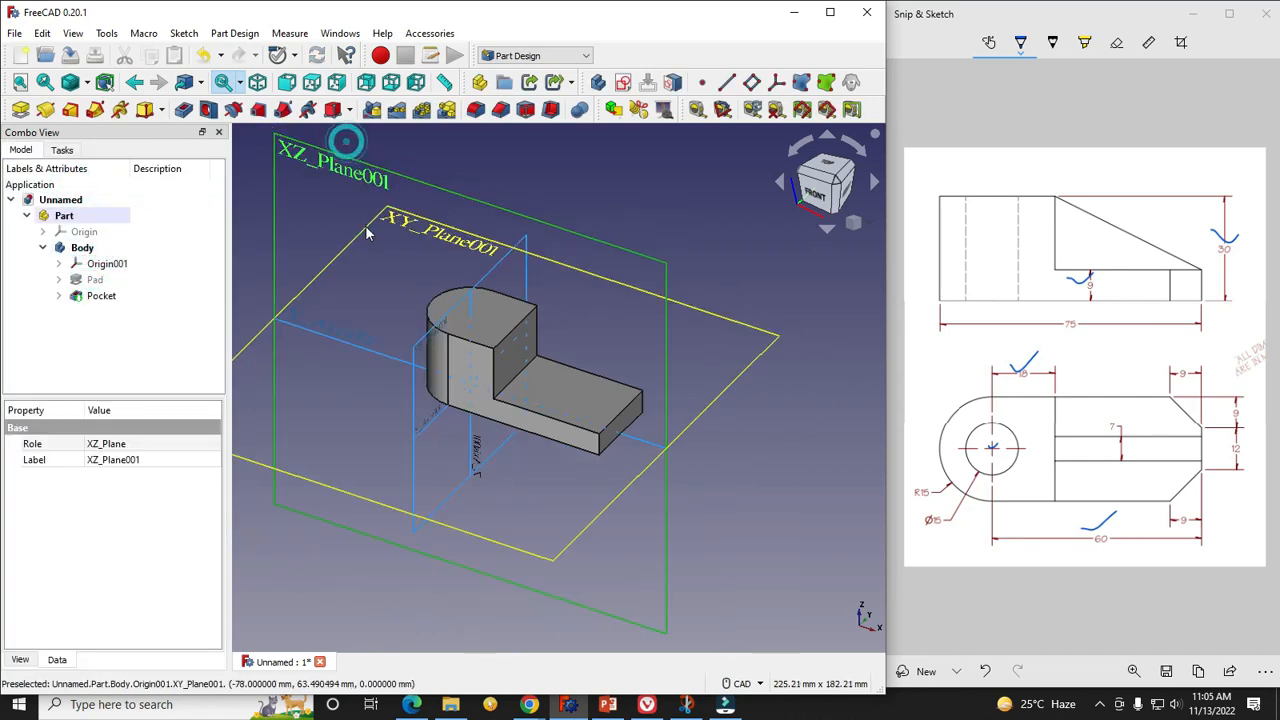
{"action": "scroll", "coordinate": [367, 233], "scroll_direction": "down", "scroll_amount": 2}
{"action": "left_click", "coordinate": [624, 84]}
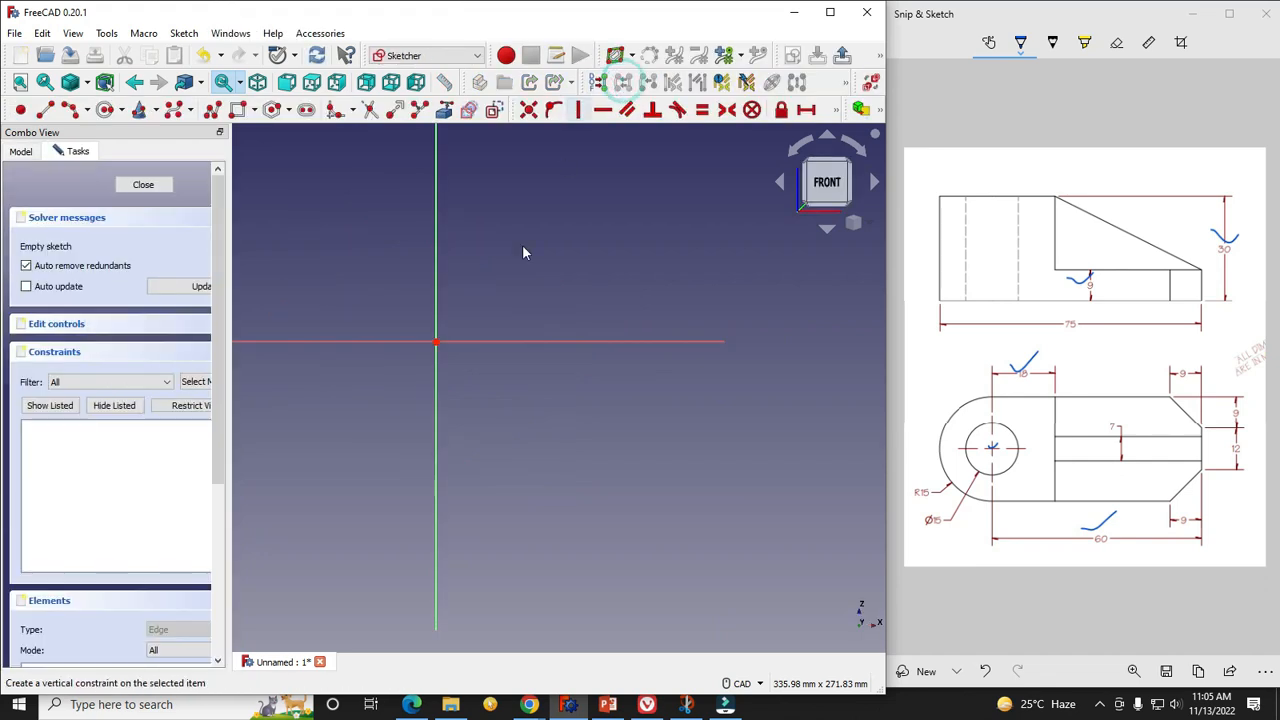
Sketch a closed right triangle above the horizontal axis, with a vertical side about 78 mm tall and a sloping side about 133 mm long.
{"action": "scroll", "coordinate": [512, 328], "scroll_direction": "down", "scroll_amount": 2}
{"action": "left_click", "coordinate": [45, 109]}
{"action": "left_click", "coordinate": [530, 319]}
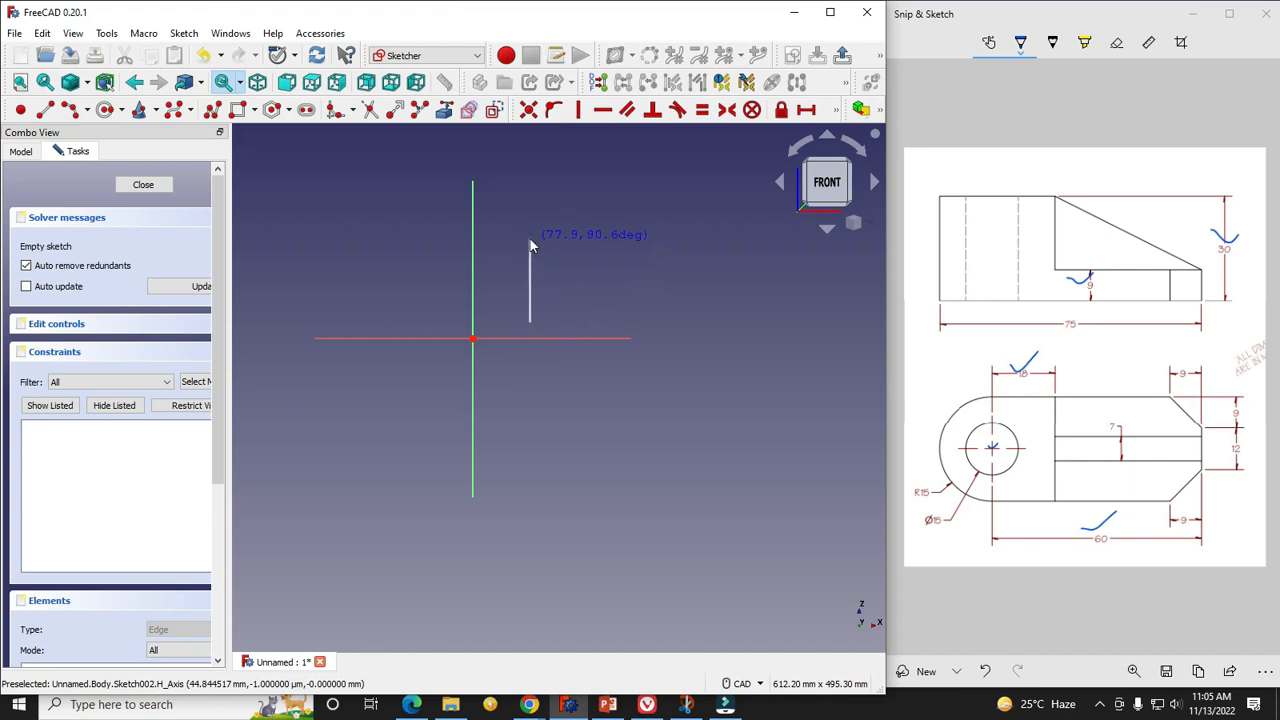
{"action": "left_click", "coordinate": [530, 238]}
{"action": "left_click", "coordinate": [531, 241]}
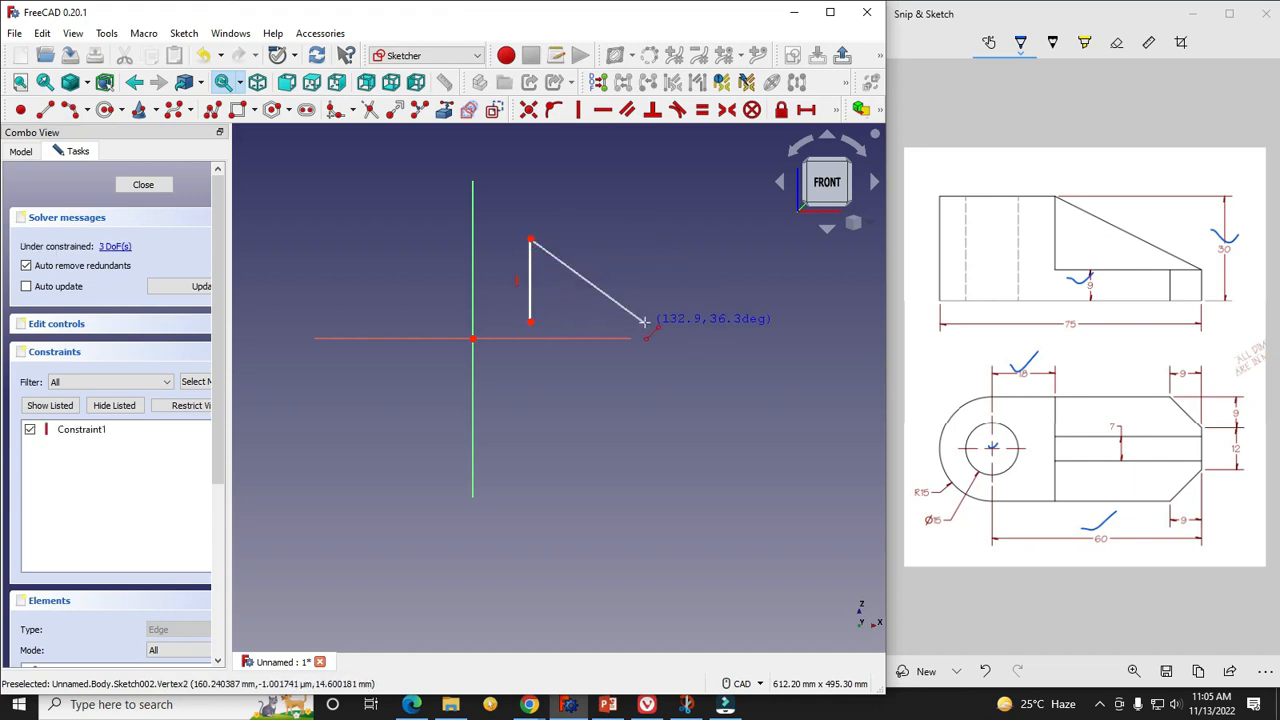
{"action": "left_click", "coordinate": [643, 326]}
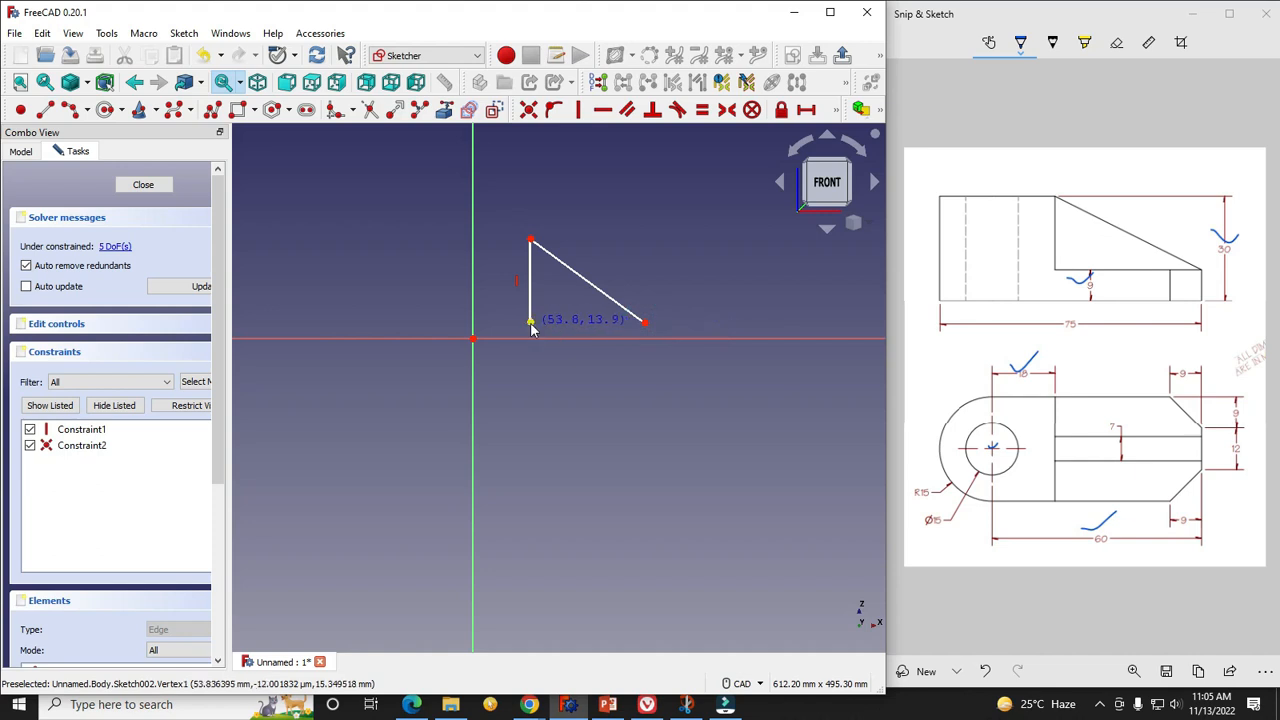
{"action": "left_click", "coordinate": [643, 323]}
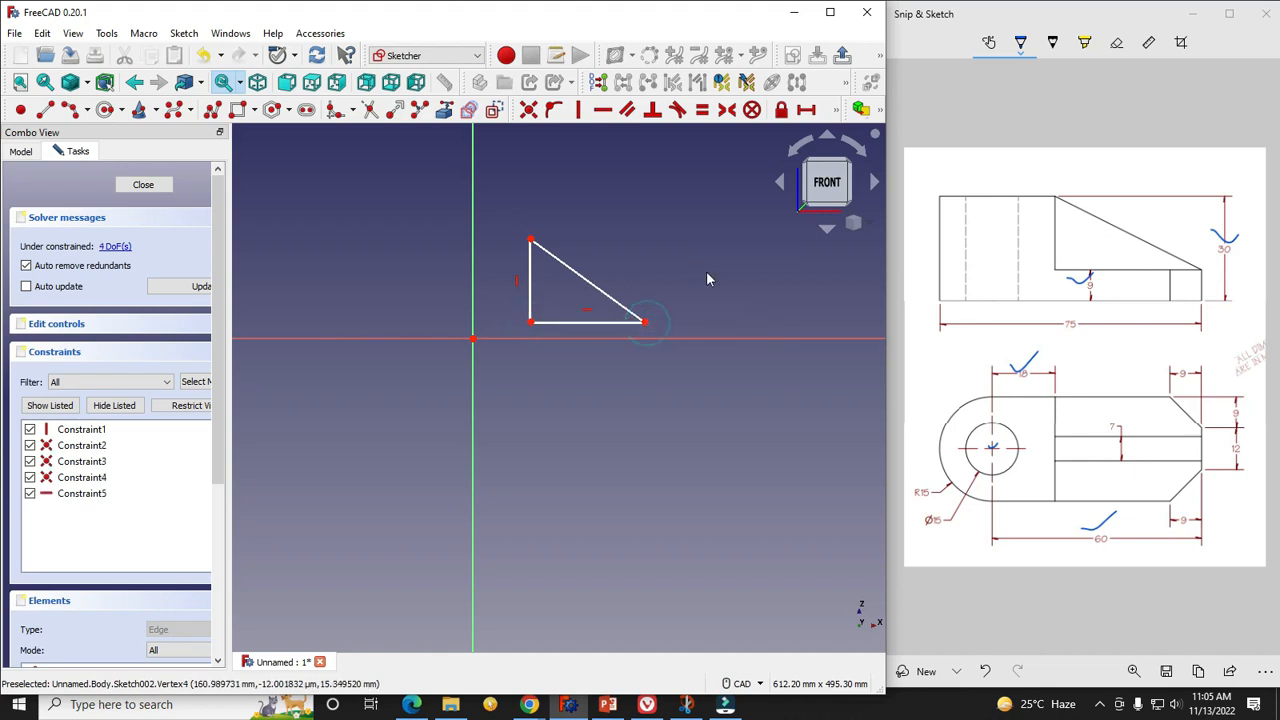
Close the triangle sketch and reopen it for editing with the solid body shown behind it.
{"action": "left_click", "coordinate": [143, 184]}
{"action": "left_click", "coordinate": [820, 190]}
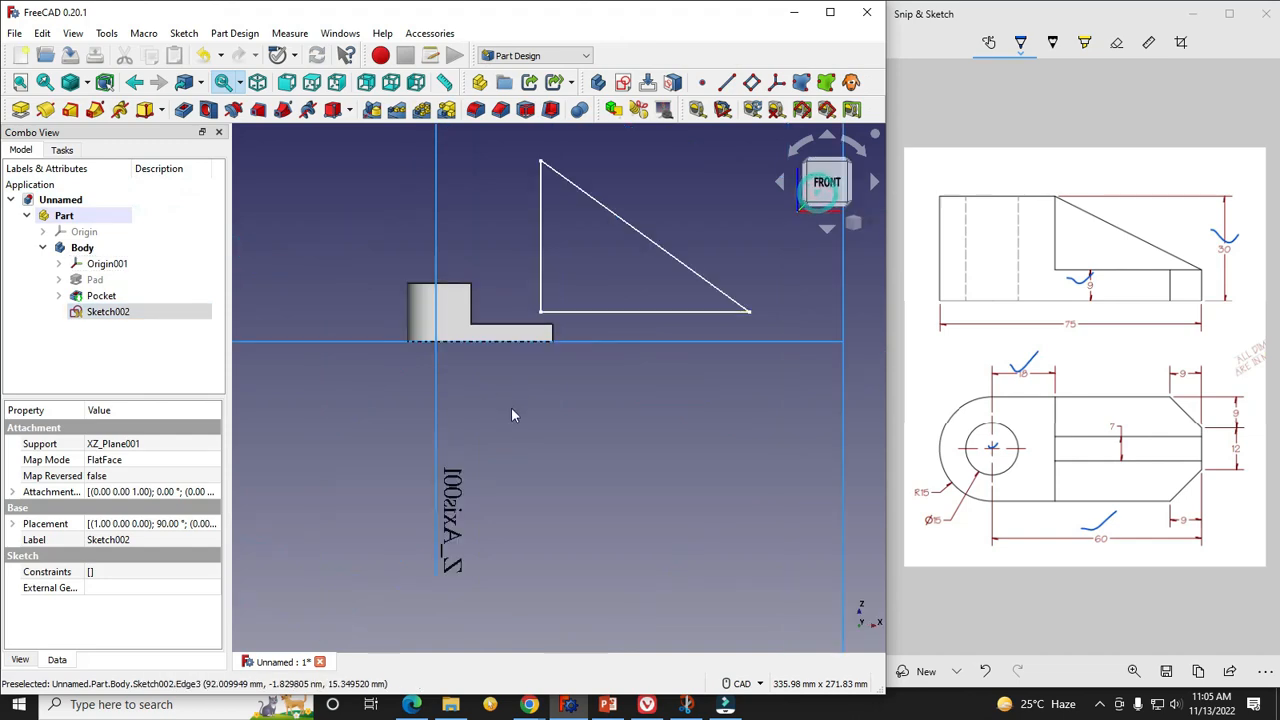
{"action": "double_click", "coordinate": [97, 317]}
{"action": "scroll", "coordinate": [484, 414], "scroll_direction": "up", "scroll_amount": 5}
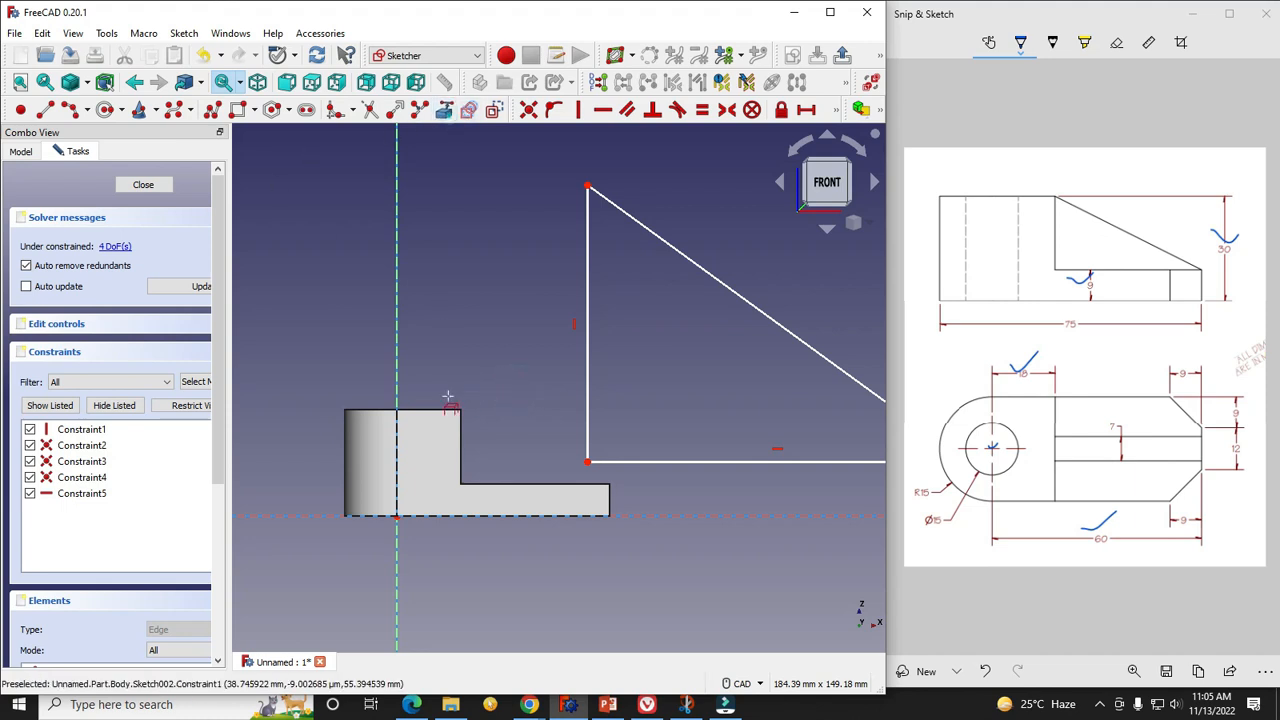
Link the step's vertical wall edge and its horizontal floor edge as external geometry in the sketch.
{"action": "left_click", "coordinate": [444, 109]}
{"action": "left_click", "coordinate": [462, 440]}
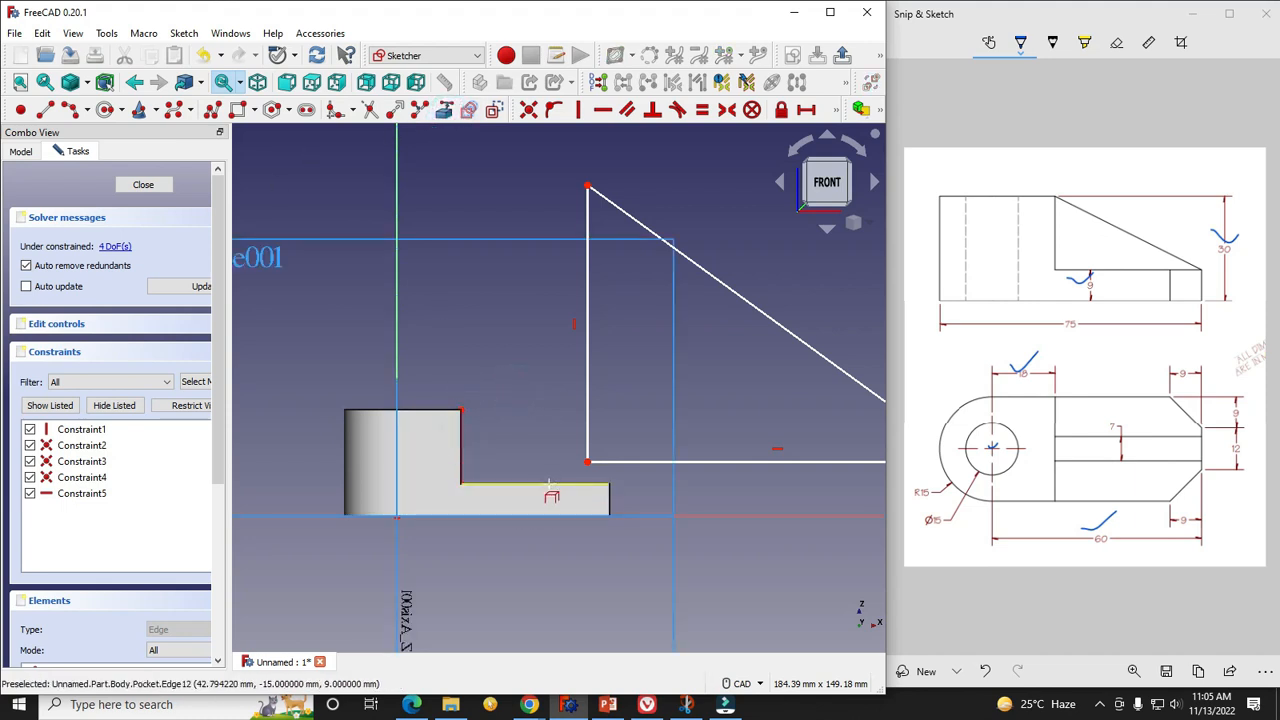
{"action": "left_click", "coordinate": [547, 485]}
Make the triangle's right-angle corner coincident with the inner corner of the step.
{"action": "scroll", "coordinate": [548, 485], "scroll_direction": "down", "scroll_amount": 2}
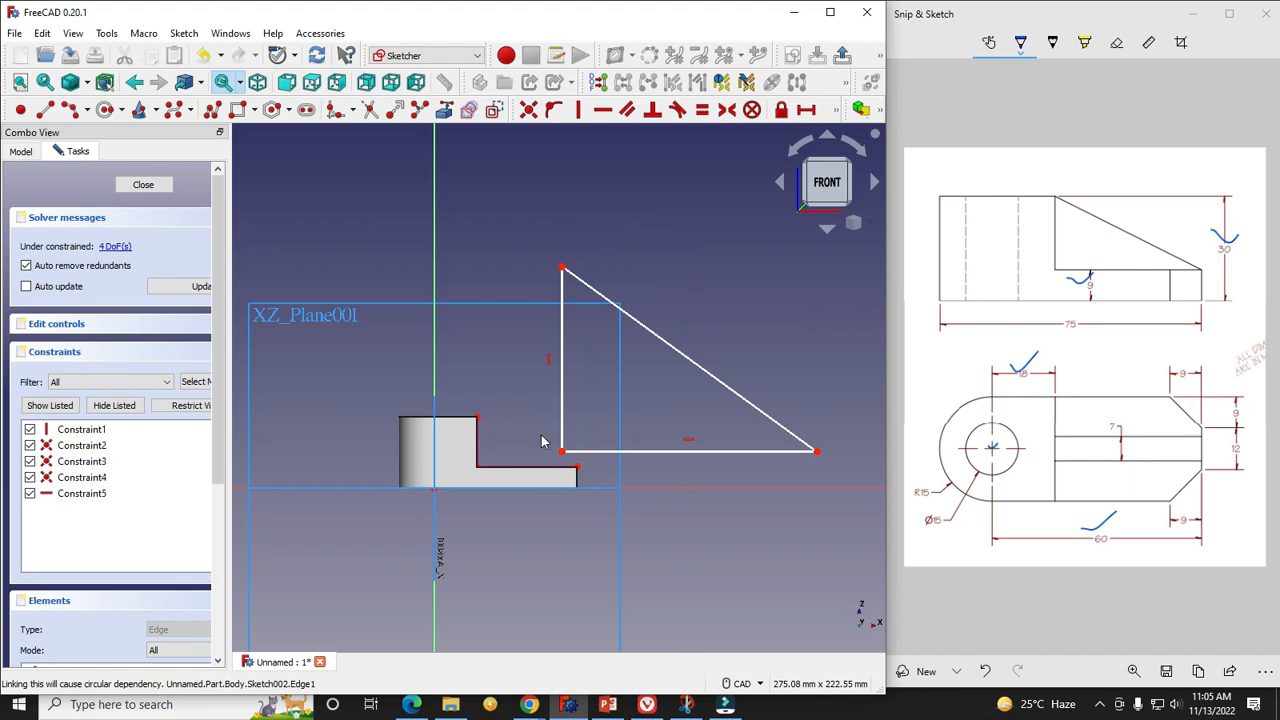
{"action": "scroll", "coordinate": [541, 441], "scroll_direction": "up", "scroll_amount": 1}
{"action": "left_click", "coordinate": [568, 455]}
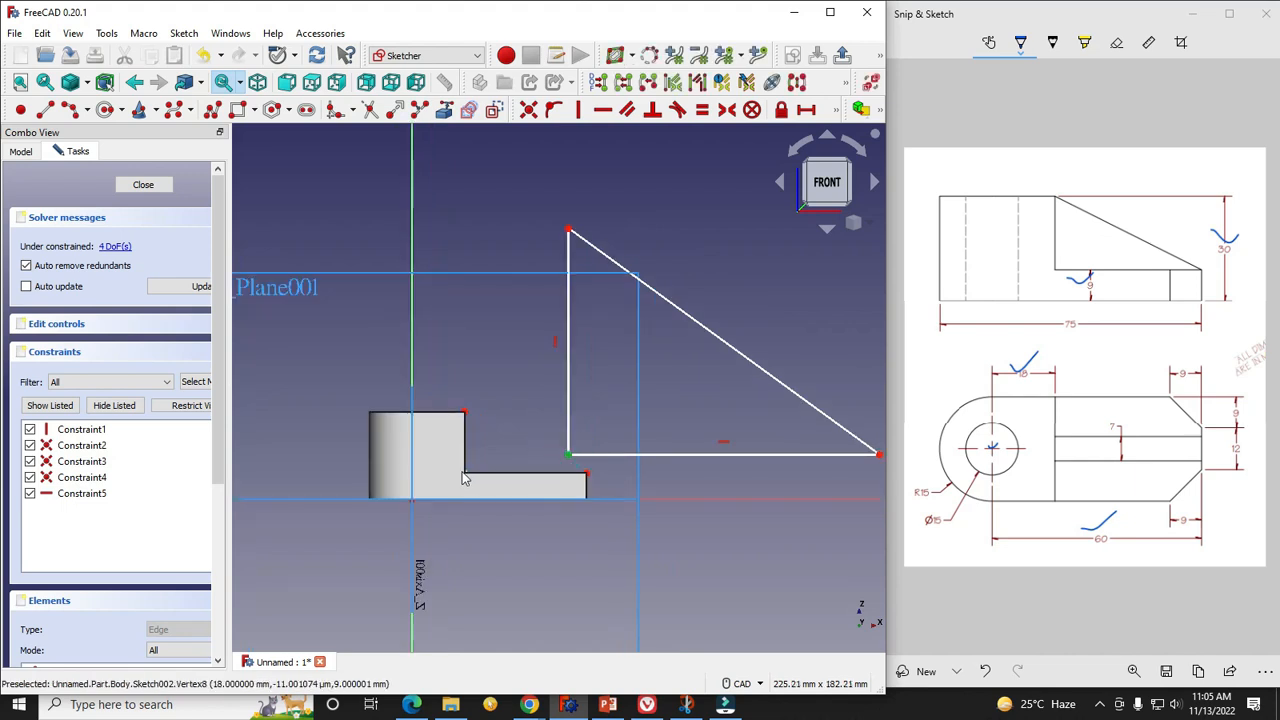
{"action": "left_click", "coordinate": [462, 471]}
{"action": "left_click", "coordinate": [529, 109]}
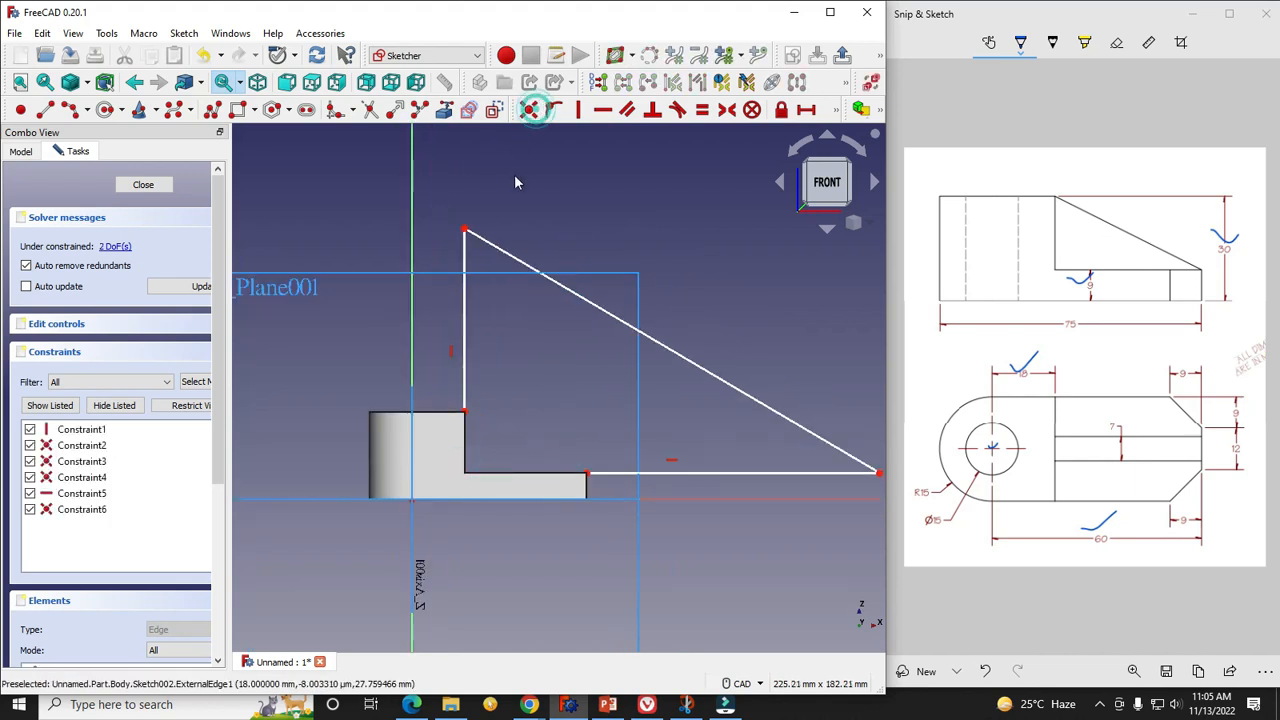
Try to make the triangle's top vertex coincident with the upper end of the step's vertical wall.
{"action": "left_click", "coordinate": [464, 227]}
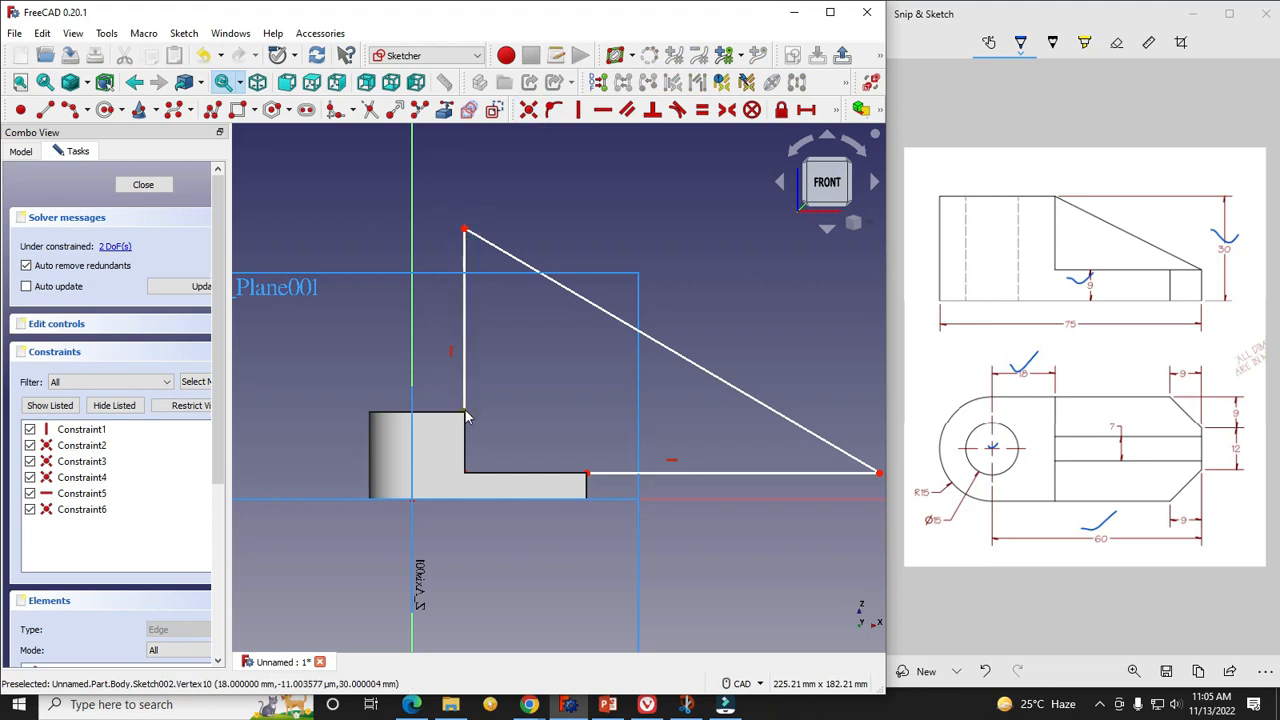
{"action": "left_click", "coordinate": [465, 409]}
{"action": "left_click", "coordinate": [529, 109]}
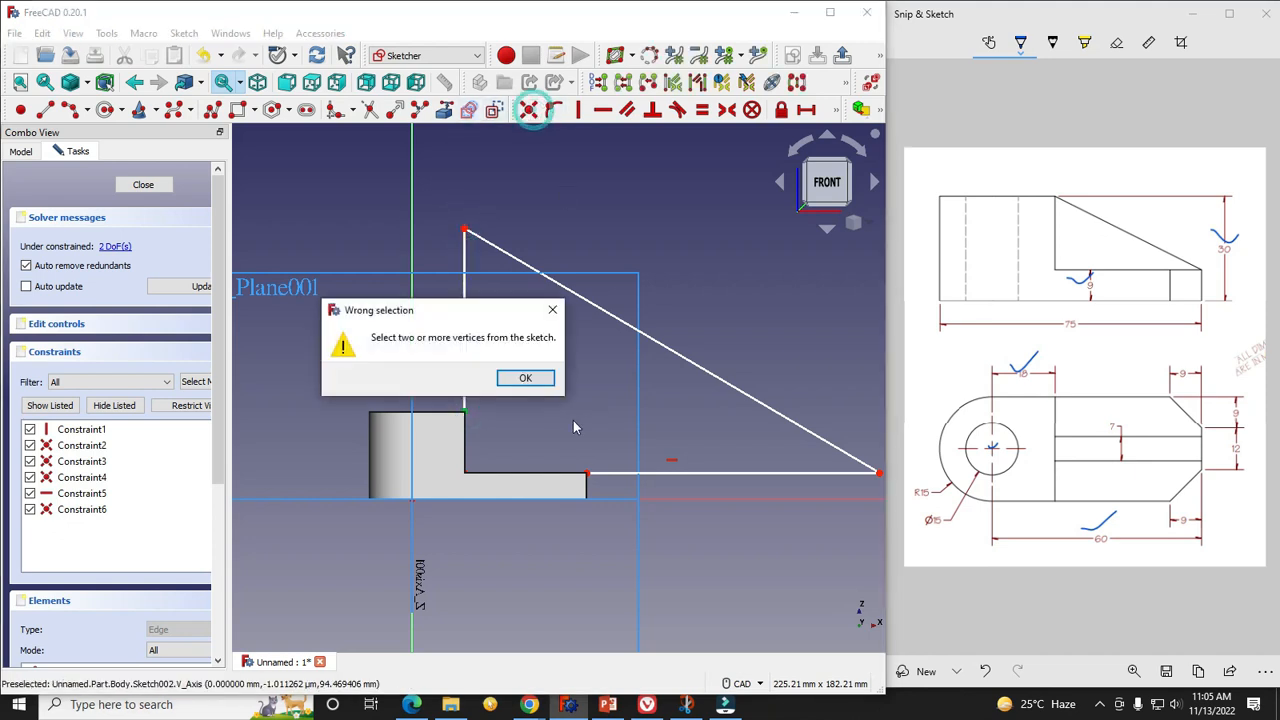
{"action": "left_click", "coordinate": [525, 377]}
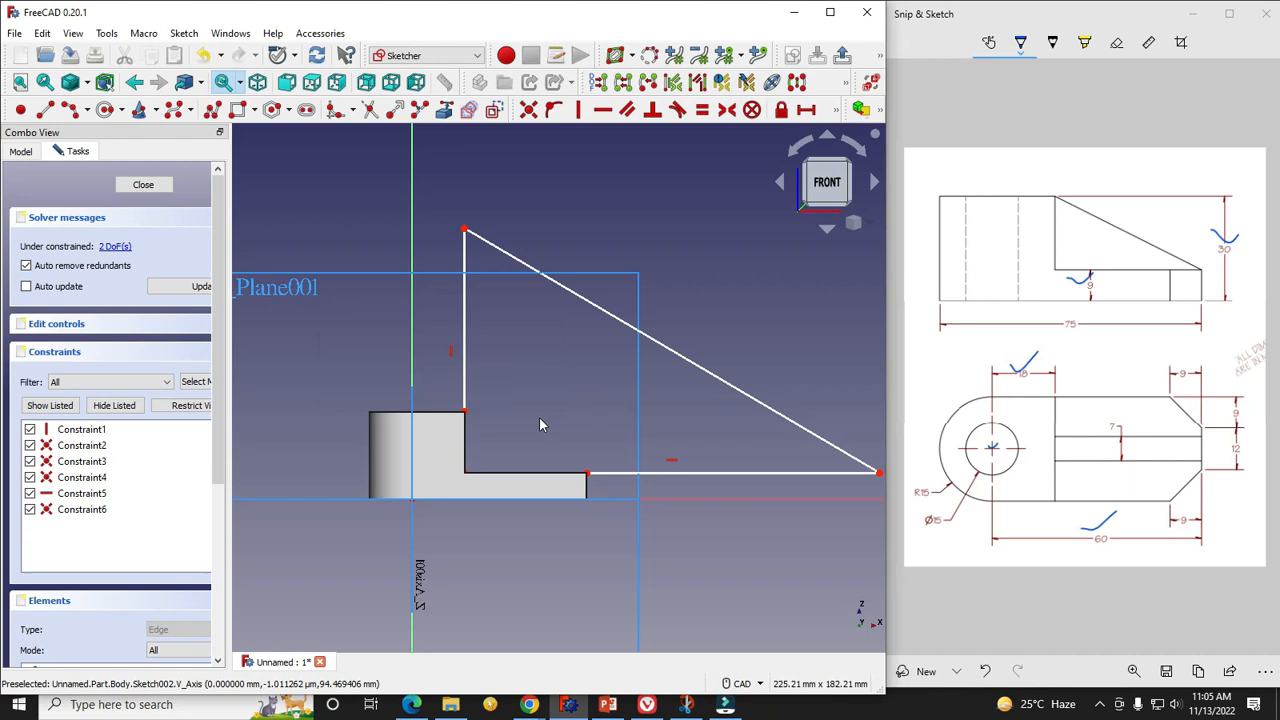
{"action": "left_click", "coordinate": [534, 414]}
Set the draw style to Wireframe so the sketch geometry can be selected through the solid.
{"action": "left_click", "coordinate": [95, 82]}
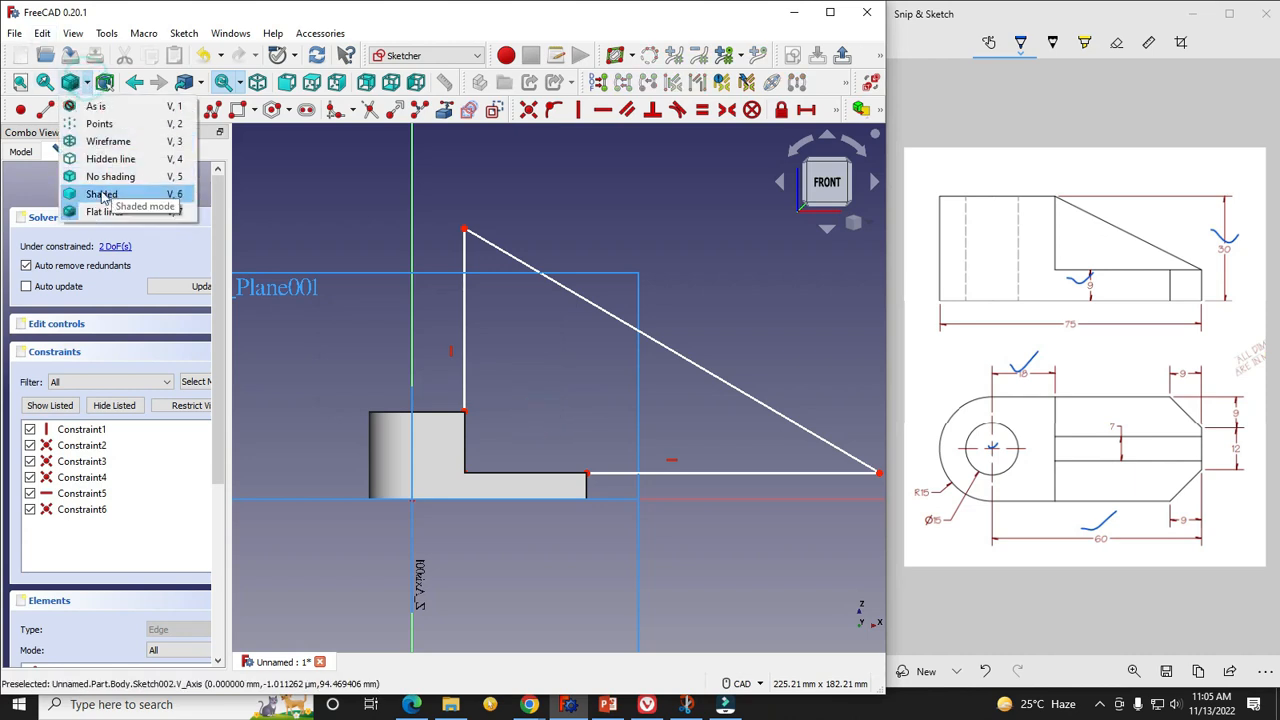
{"action": "left_click", "coordinate": [100, 145]}
{"action": "scroll", "coordinate": [406, 420], "scroll_direction": "up", "scroll_amount": 1}
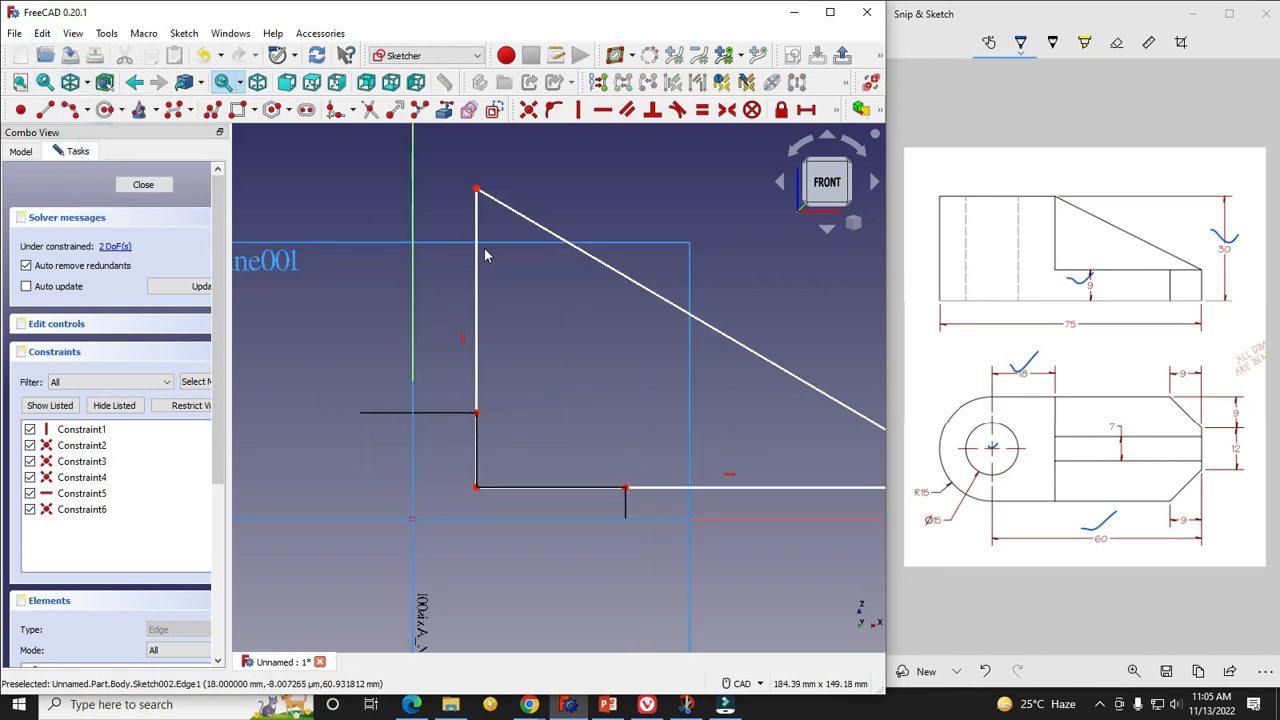
Link the block's top edge as external geometry and constrain the triangle's top vertex onto it.
{"action": "left_click", "coordinate": [477, 187]}
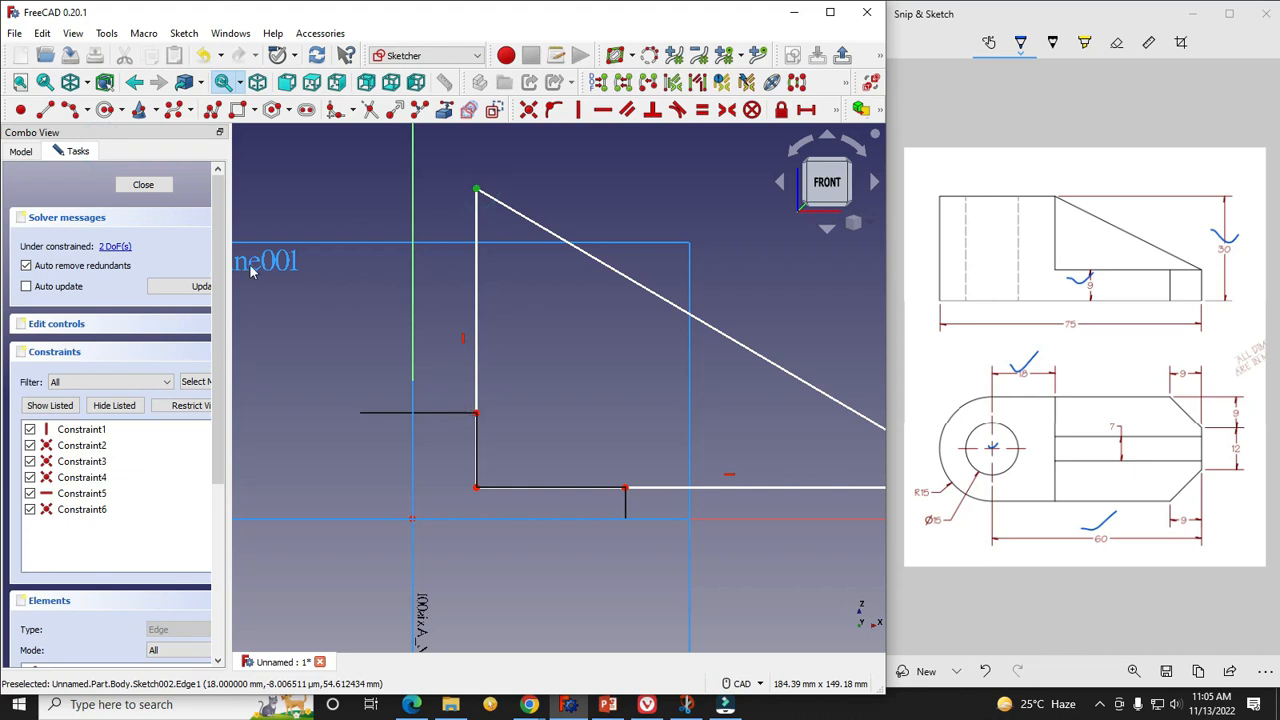
{"action": "left_click", "coordinate": [444, 110]}
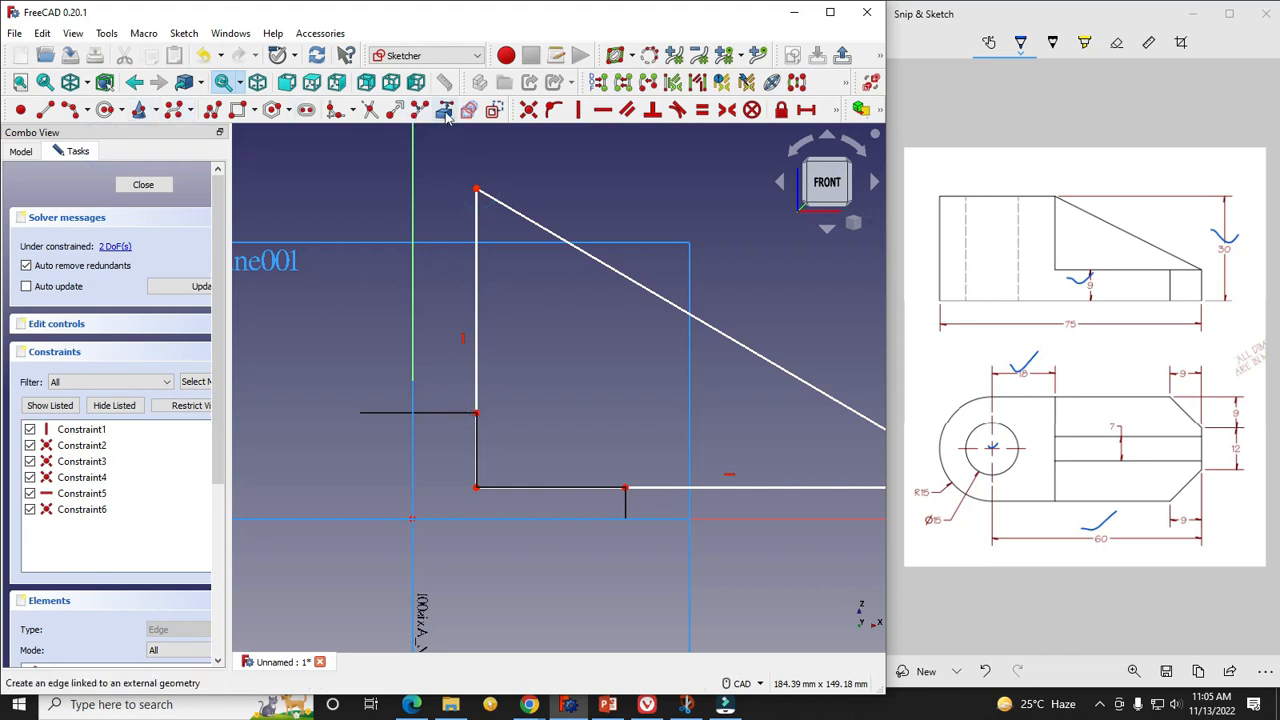
{"action": "left_click", "coordinate": [446, 411]}
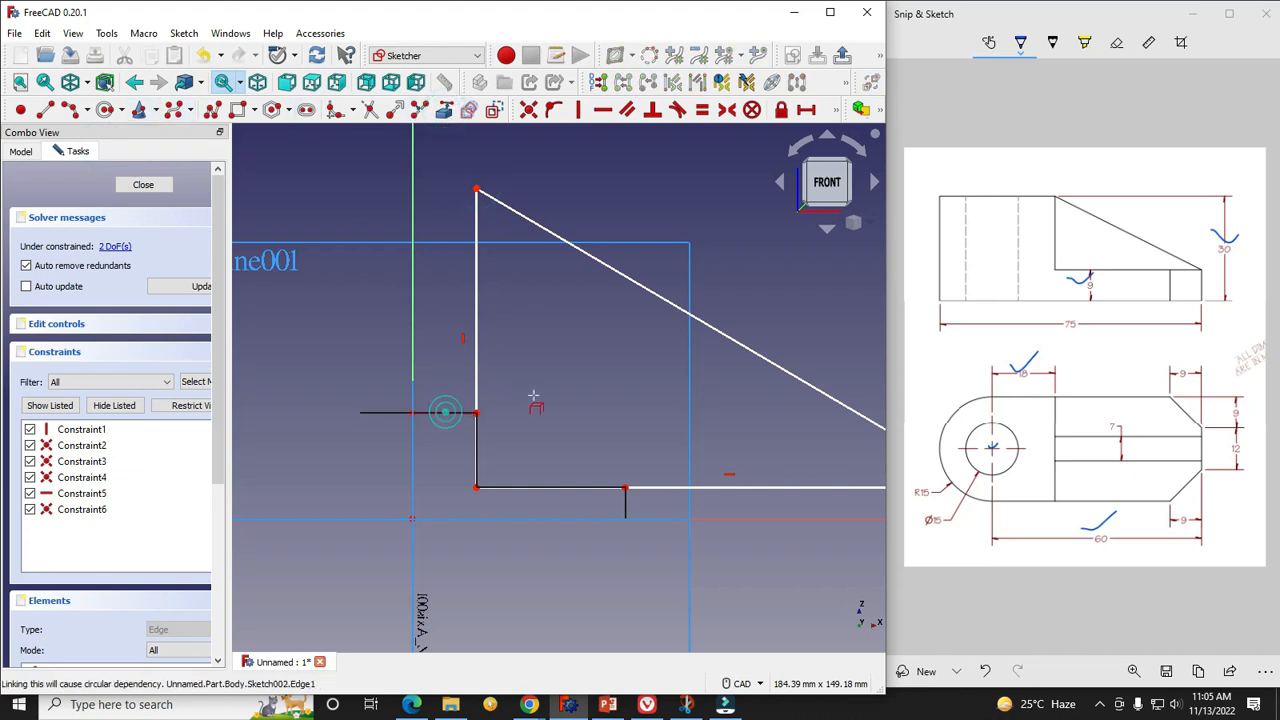
{"action": "left_click", "coordinate": [436, 411]}
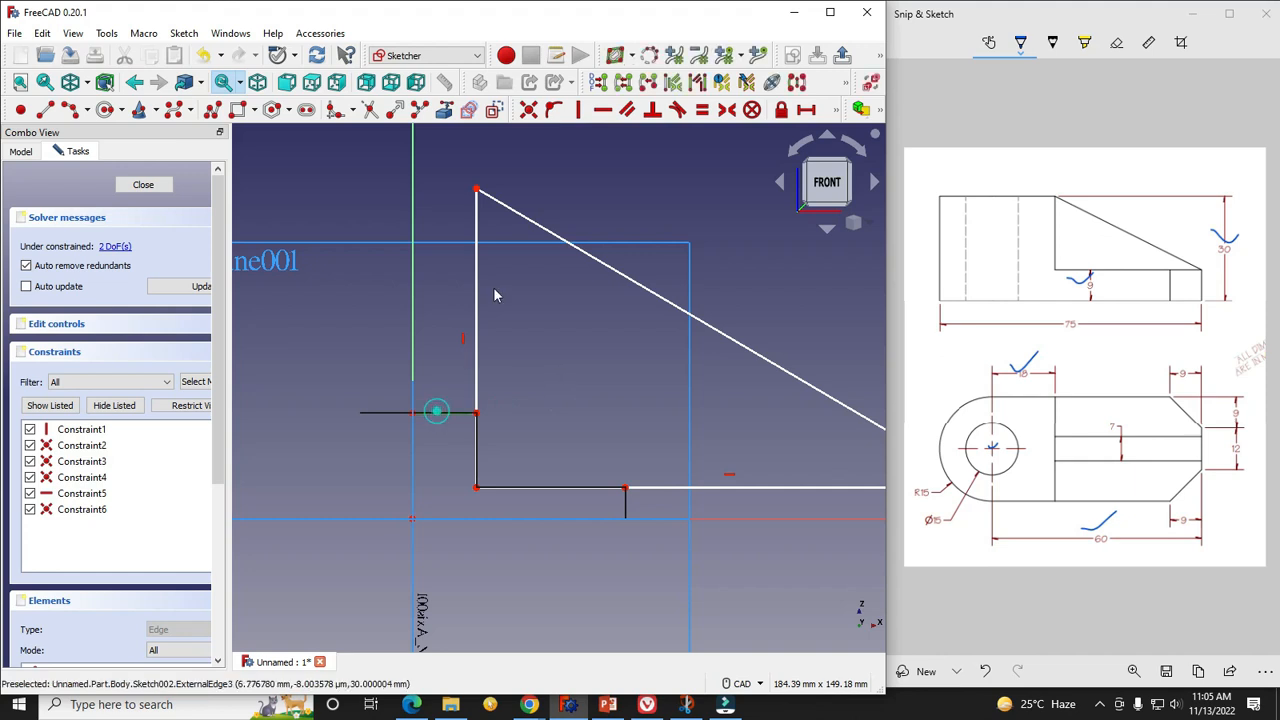
{"action": "left_click", "coordinate": [476, 192]}
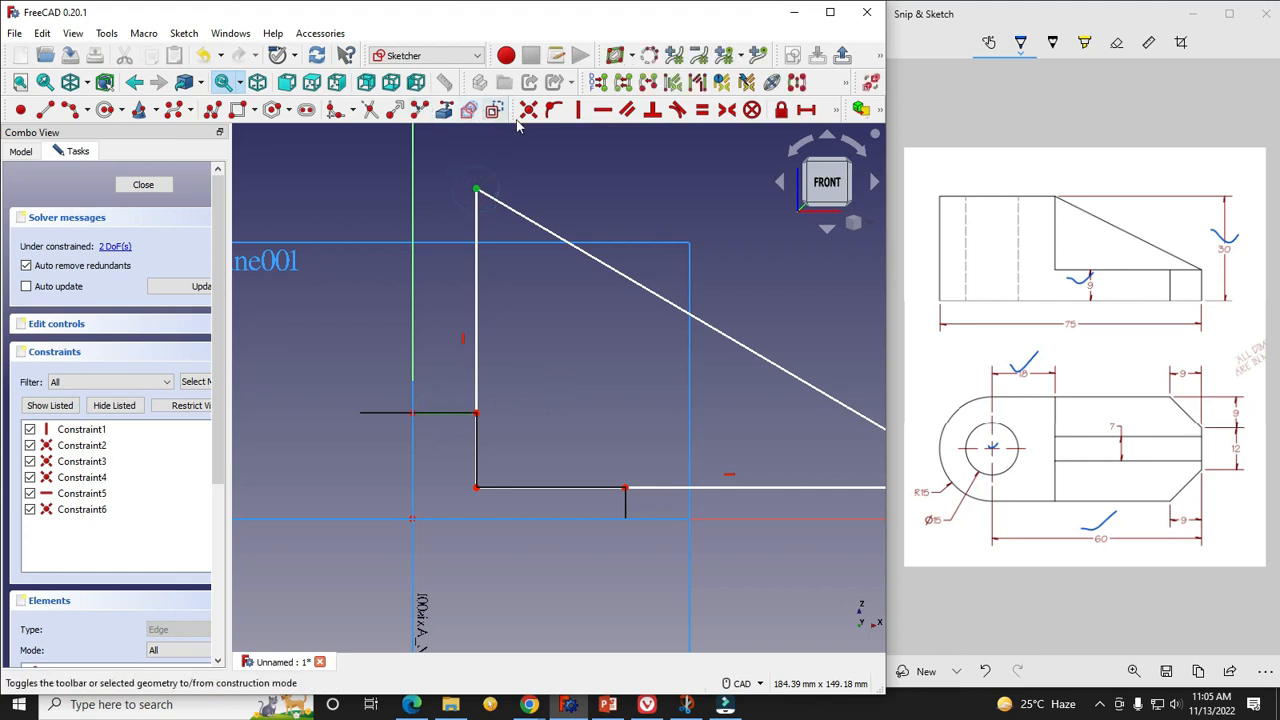
{"action": "left_click", "coordinate": [549, 110]}
Make the triangle's far base vertex coincident with the outer end of the step's floor edge.
{"action": "scroll", "coordinate": [528, 424], "scroll_direction": "down", "scroll_amount": 3}
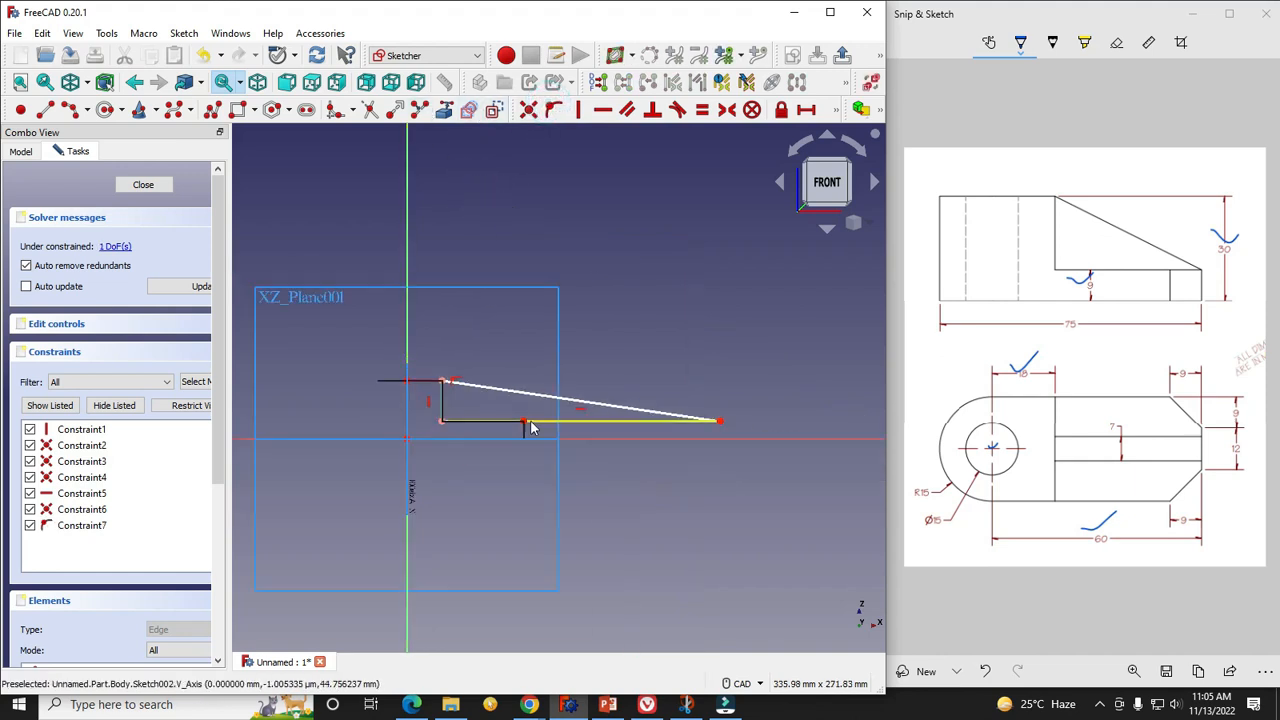
{"action": "scroll", "coordinate": [483, 429], "scroll_direction": "up", "scroll_amount": 3}
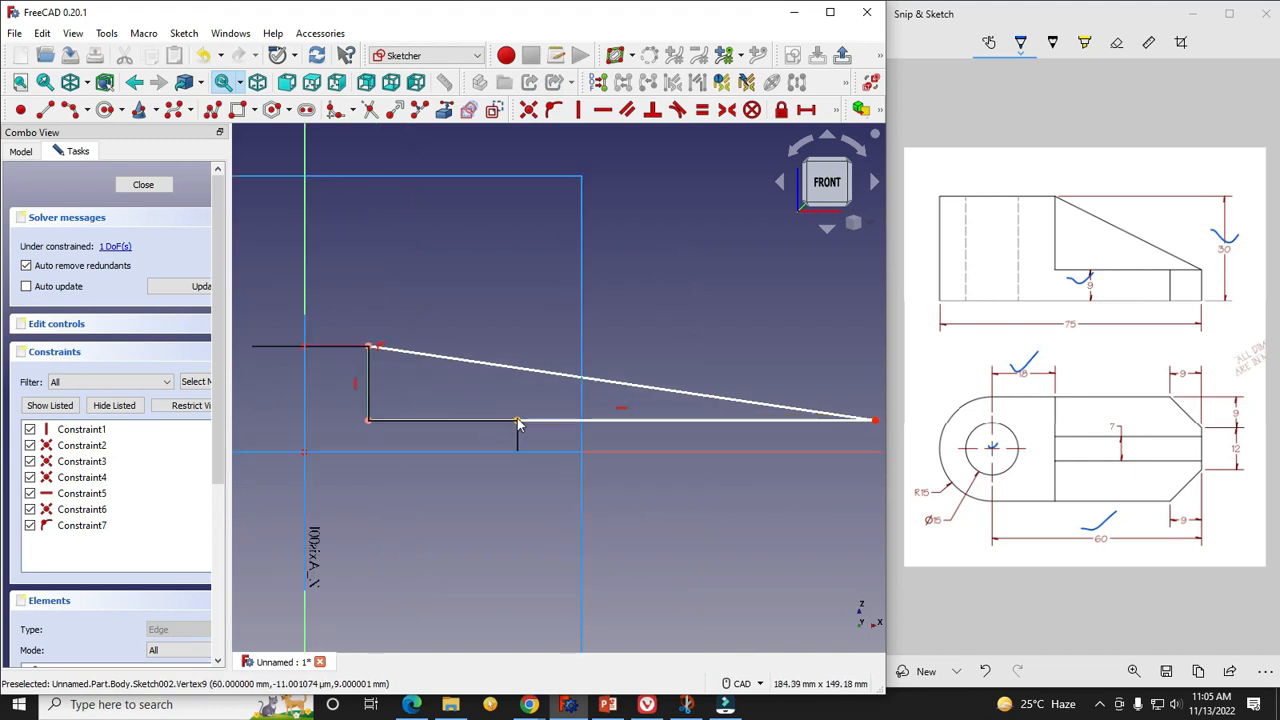
{"action": "left_click", "coordinate": [517, 421]}
{"action": "left_click", "coordinate": [873, 419]}
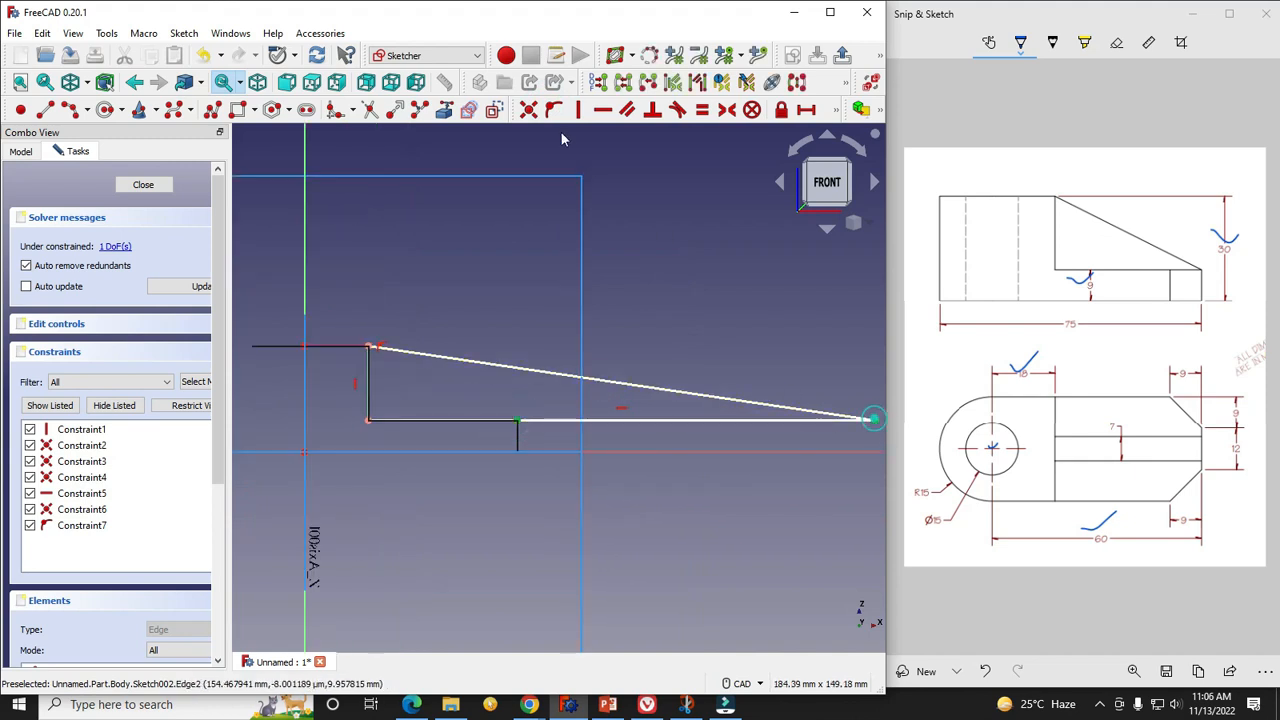
{"action": "left_click", "coordinate": [530, 111]}
{"action": "scroll", "coordinate": [443, 295], "scroll_direction": "up", "scroll_amount": 1}
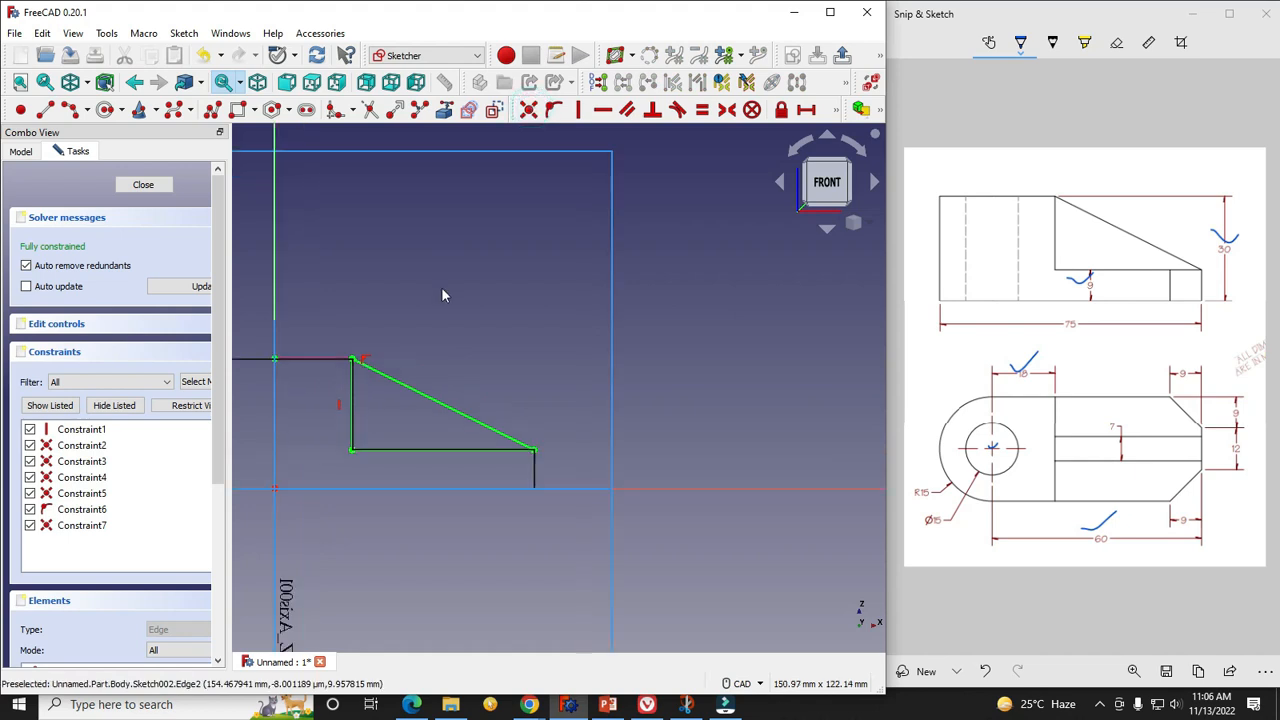
Switch to the isometric view and hide the body's origin planes and axes.
{"action": "left_click", "coordinate": [853, 222]}
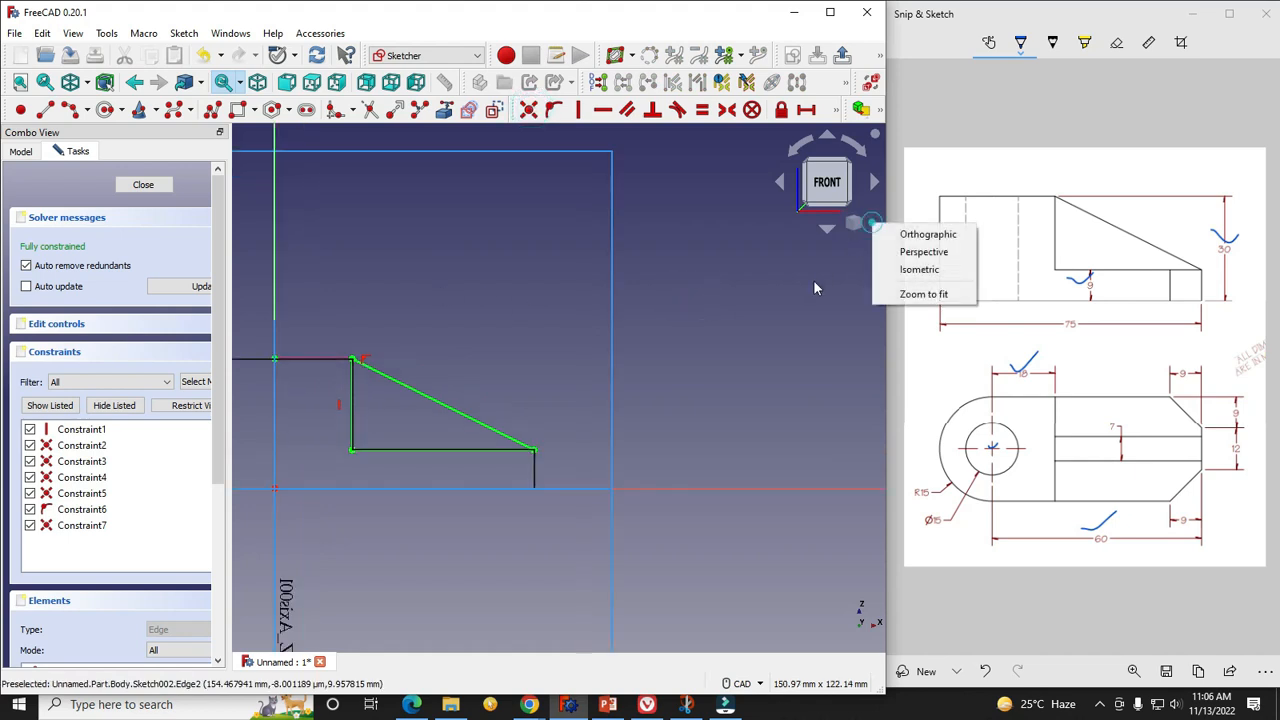
{"action": "left_click", "coordinate": [878, 268]}
{"action": "scroll", "coordinate": [715, 352], "scroll_direction": "down", "scroll_amount": 3}
{"action": "left_click", "coordinate": [20, 151]}
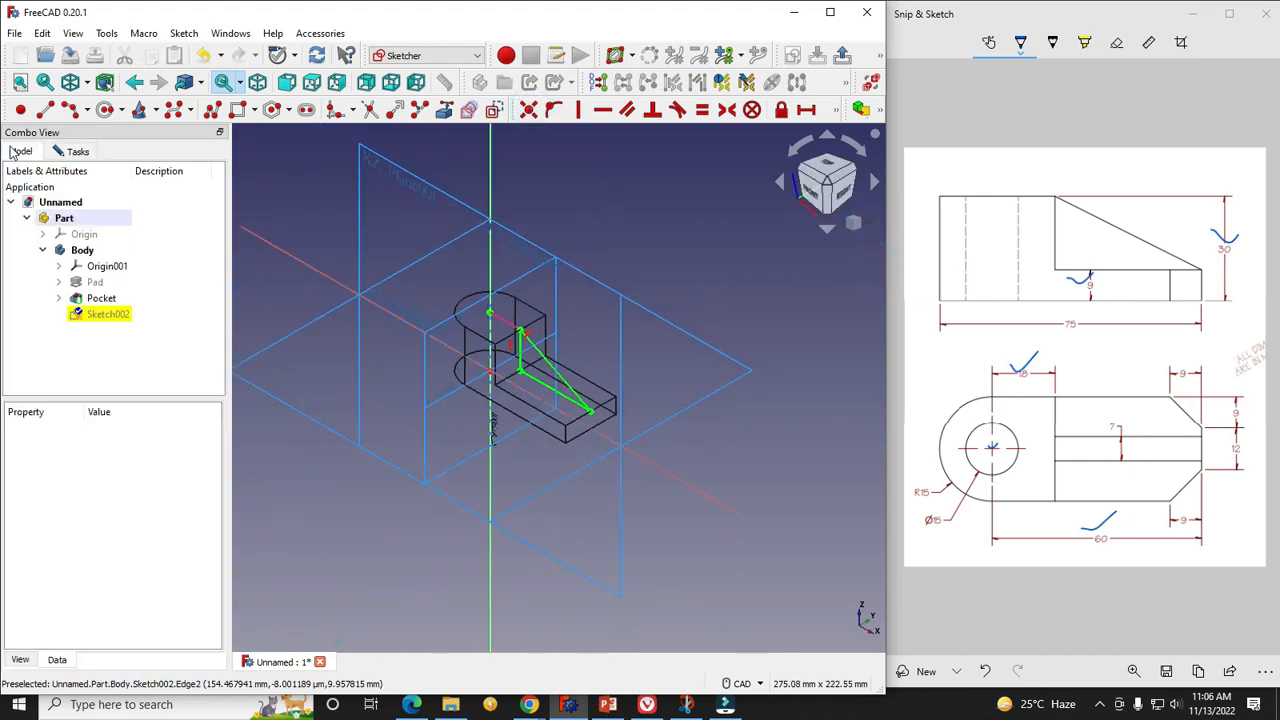
{"action": "left_click", "coordinate": [88, 267]}
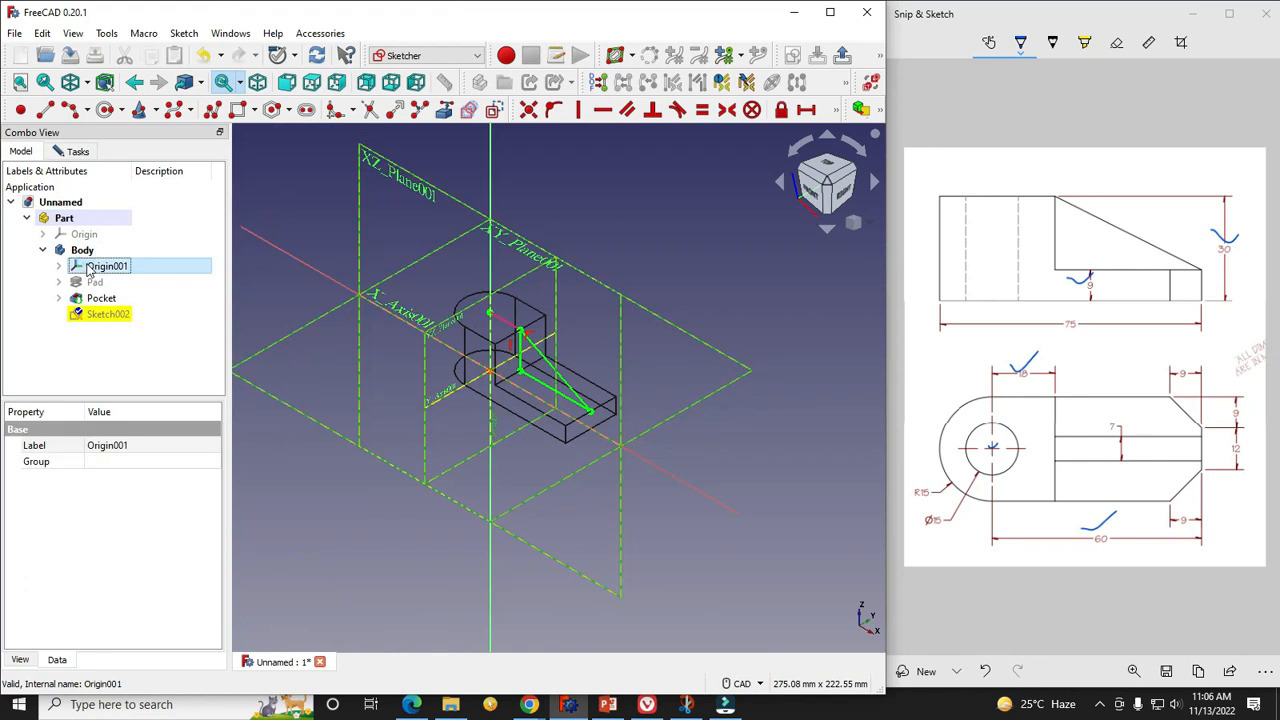
{"action": "key", "text": "space"}
{"action": "scroll", "coordinate": [530, 345], "scroll_direction": "up", "scroll_amount": 3}
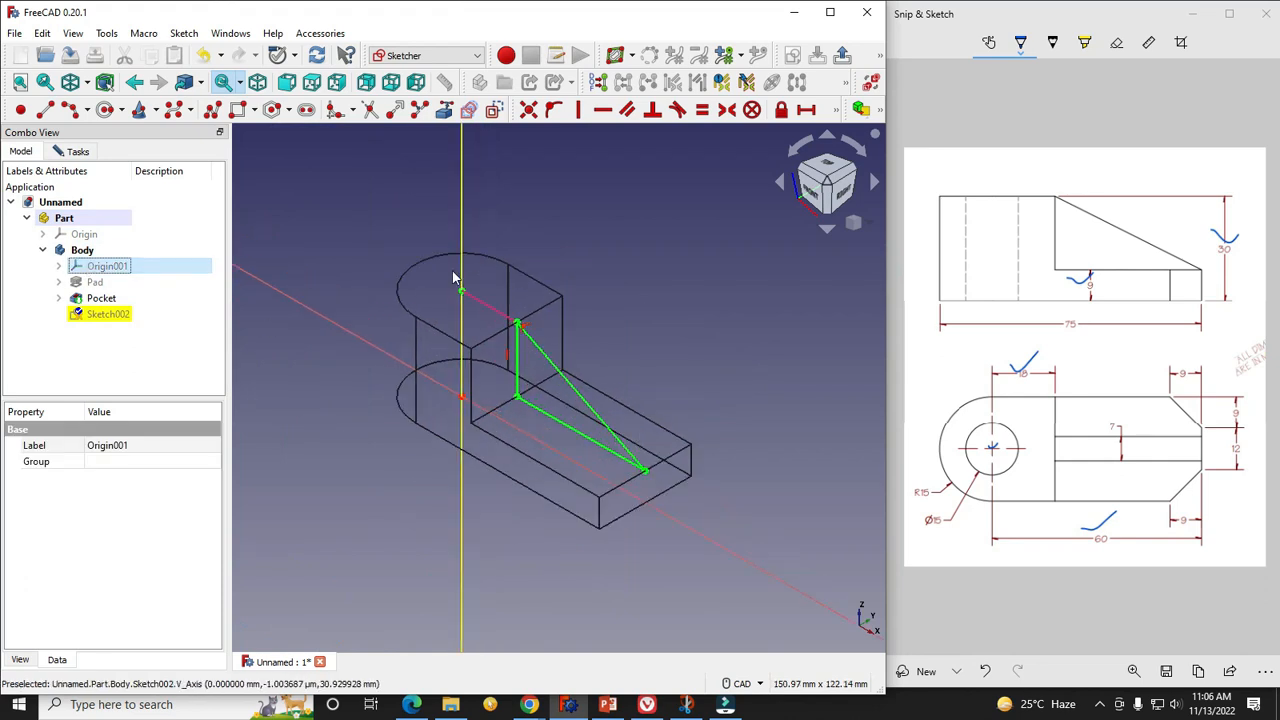
Close the triangular rib sketch and show the model in isometric view.
{"action": "left_click", "coordinate": [78, 152]}
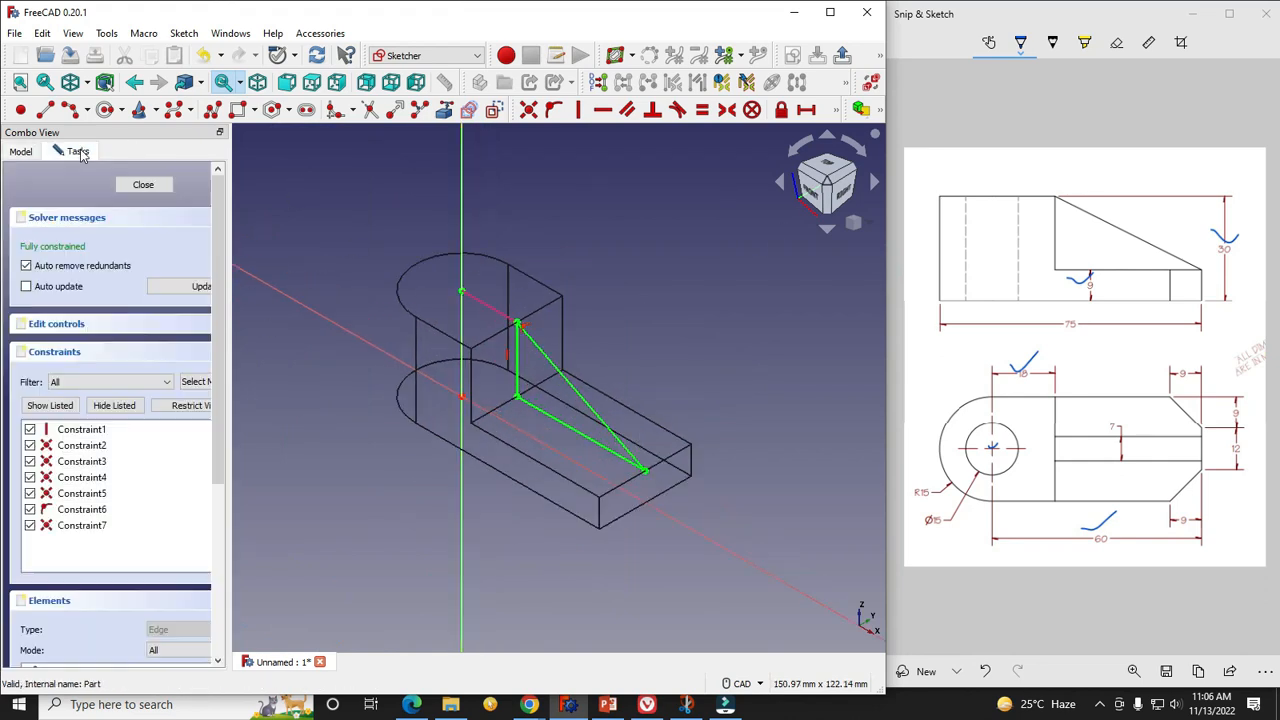
{"action": "left_click", "coordinate": [143, 186]}
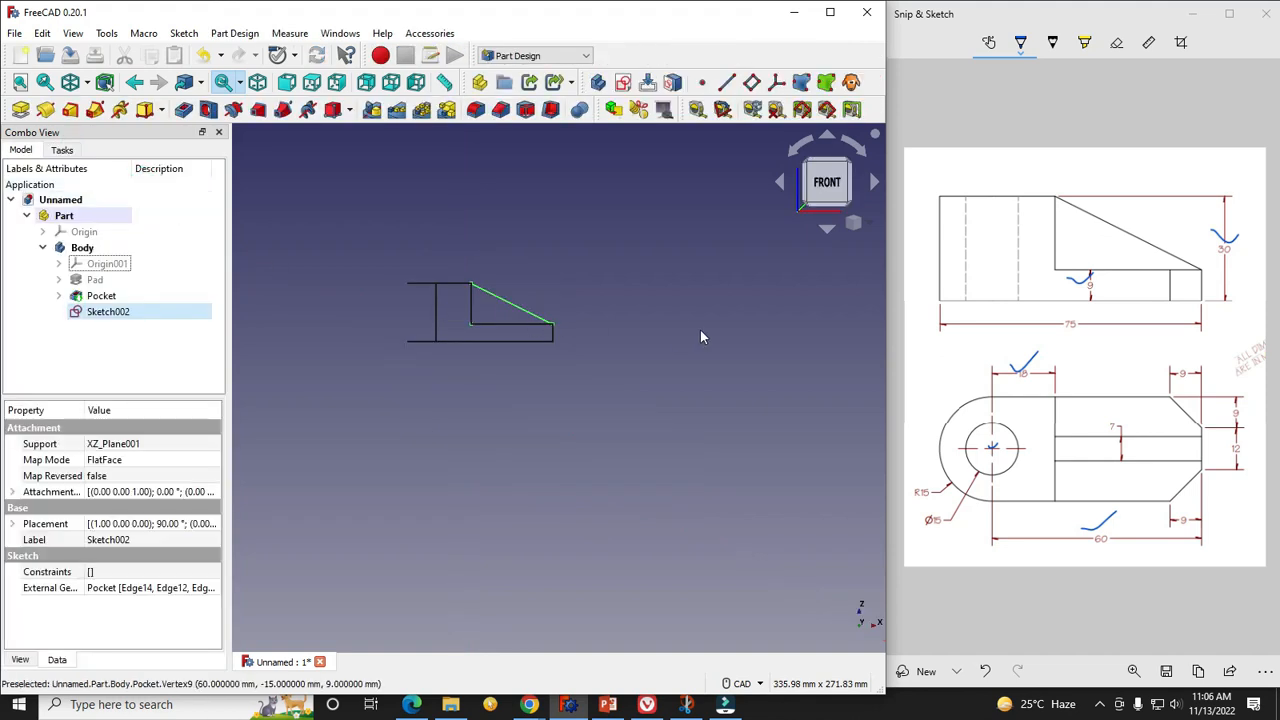
{"action": "left_click", "coordinate": [700, 329]}
{"action": "left_click", "coordinate": [866, 220]}
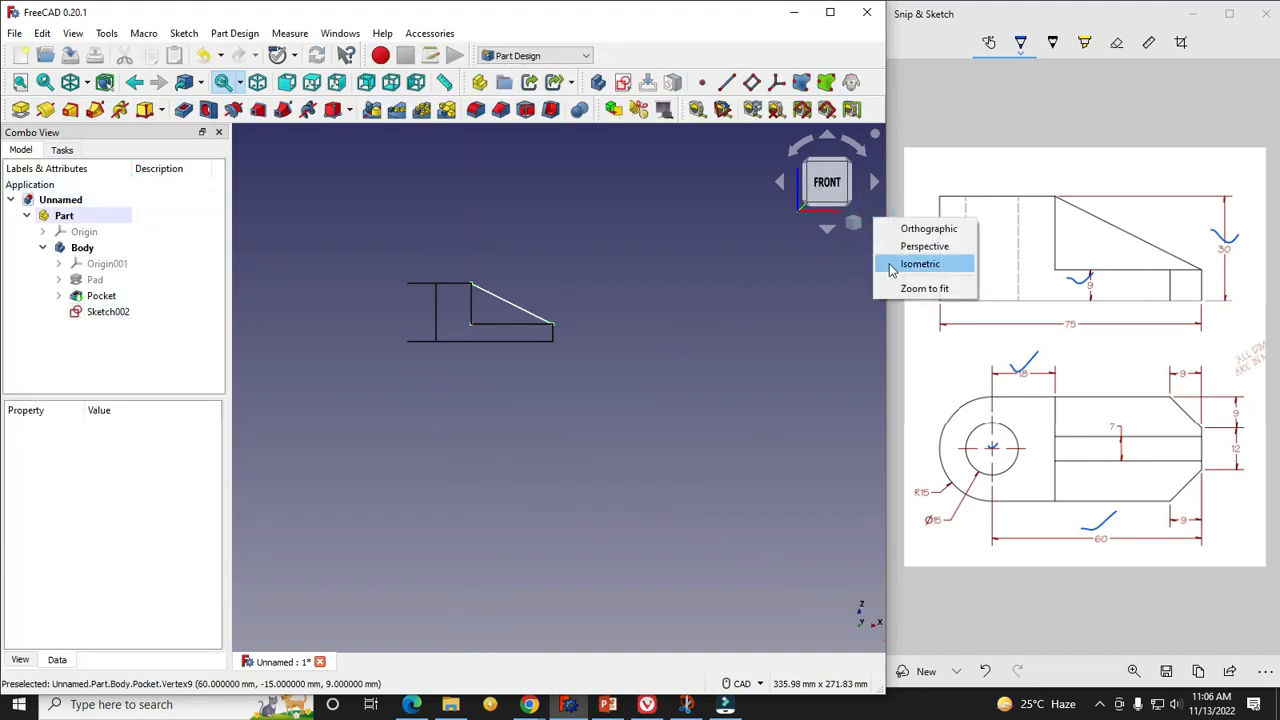
{"action": "left_click", "coordinate": [888, 263]}
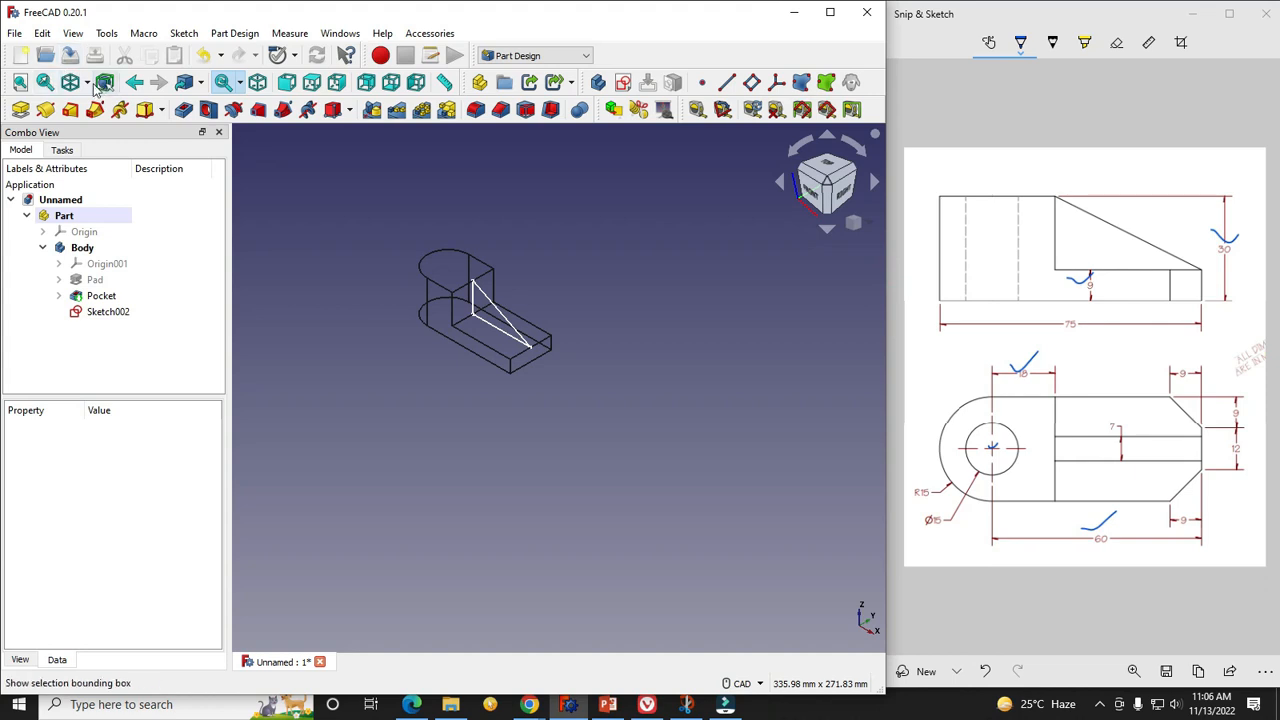
Set the draw style back to Flat lines for the bracket model.
{"action": "left_click", "coordinate": [87, 84]}
{"action": "left_click", "coordinate": [110, 211]}
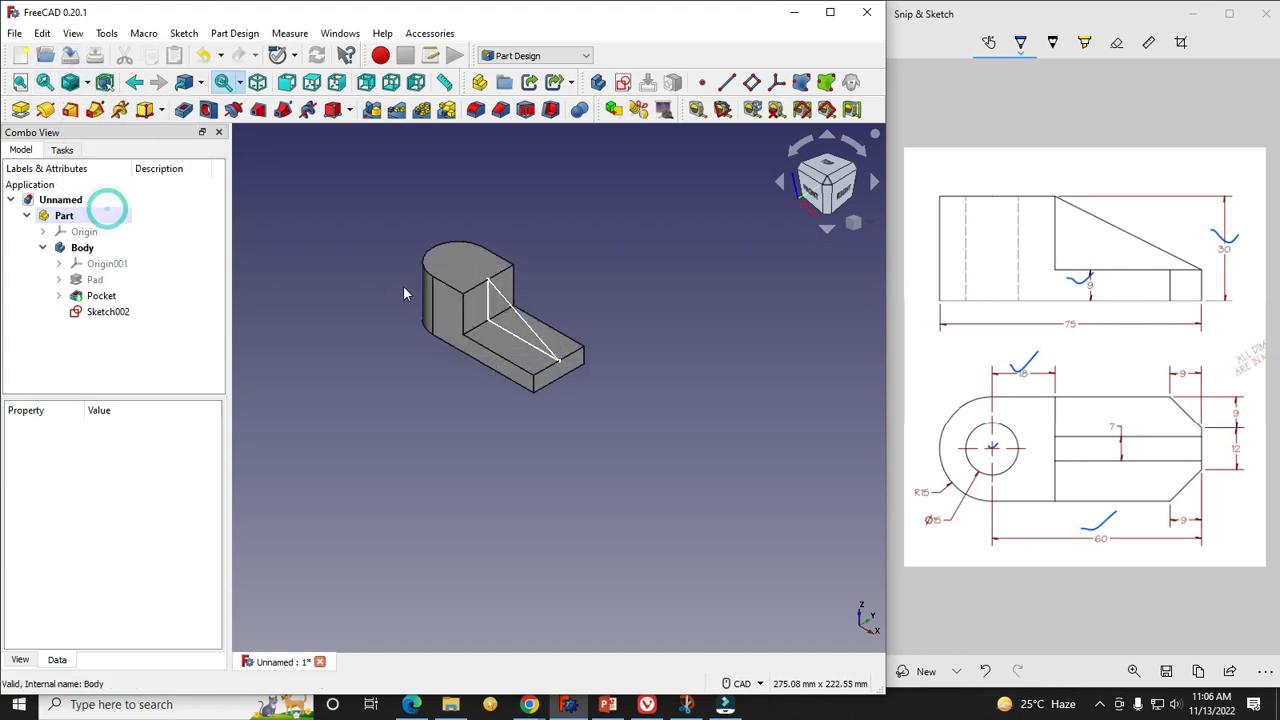
{"action": "scroll", "coordinate": [403, 286], "scroll_direction": "up", "scroll_amount": 4}
Switch to Snip & Sketch and mark the rib's 7 mm width dimension on the reference drawing with a pen tick.
{"action": "left_click", "coordinate": [1115, 445]}
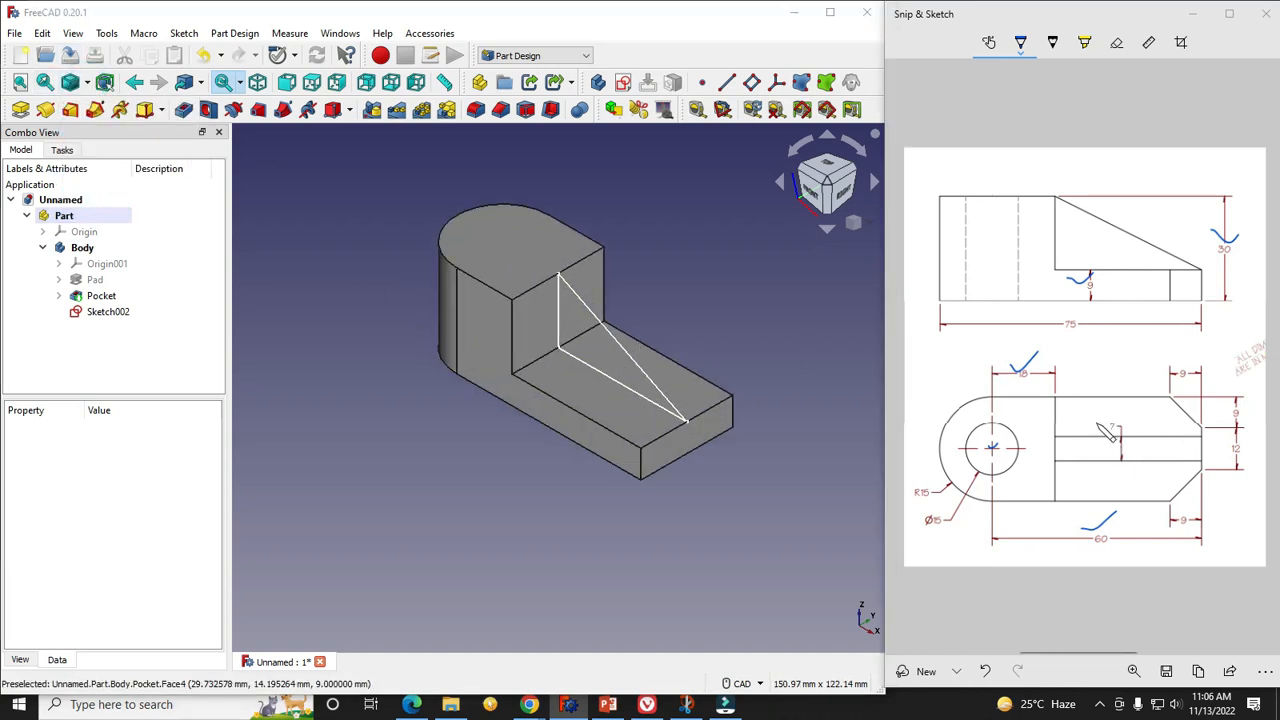
{"action": "left_click_drag", "start_coordinate": [1094, 421], "coordinate": [1125, 405]}
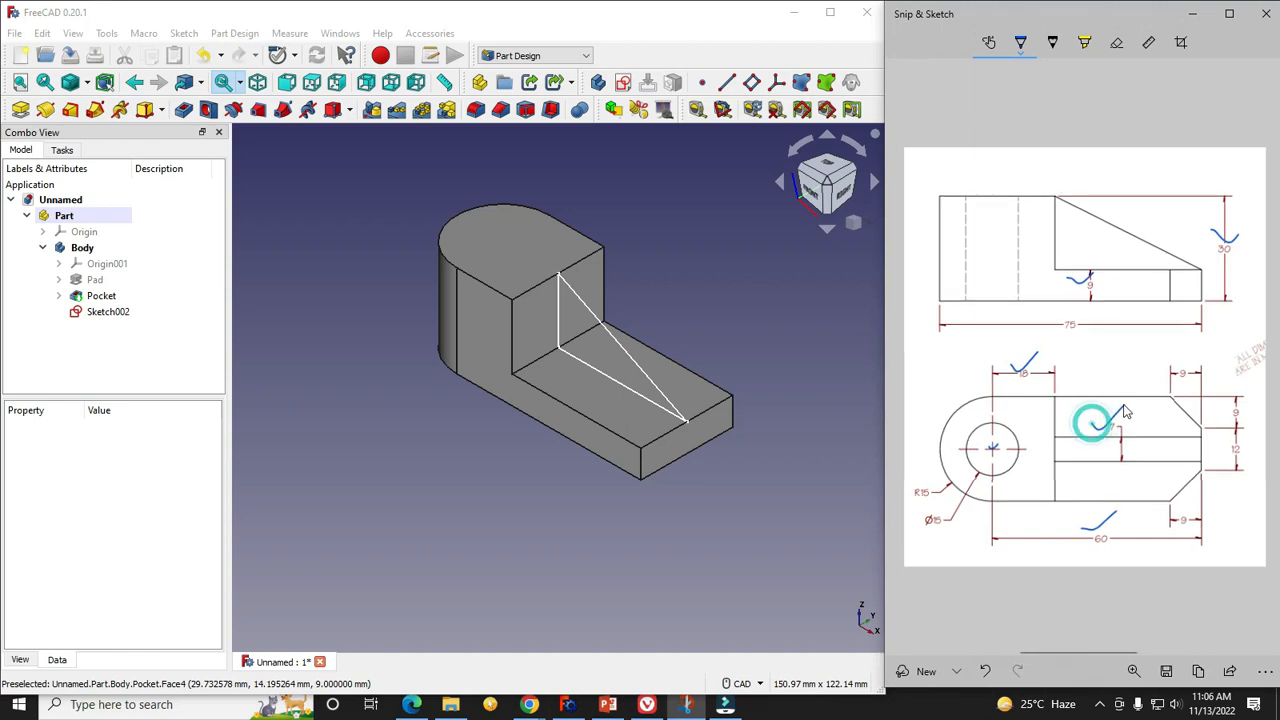
Pad the triangular rib sketch to 7 mm, symmetric to its sketch plane.
{"action": "left_click", "coordinate": [20, 109]}
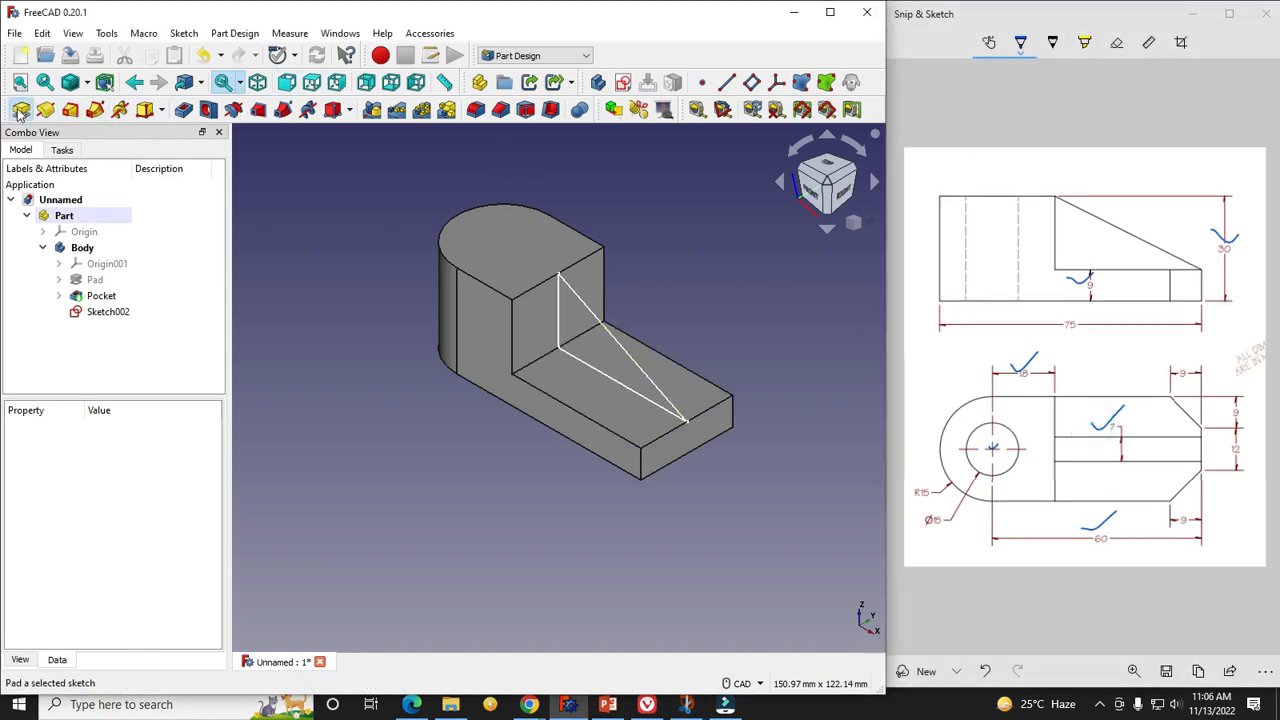
{"action": "scroll", "coordinate": [605, 354], "scroll_direction": "up", "scroll_amount": 5}
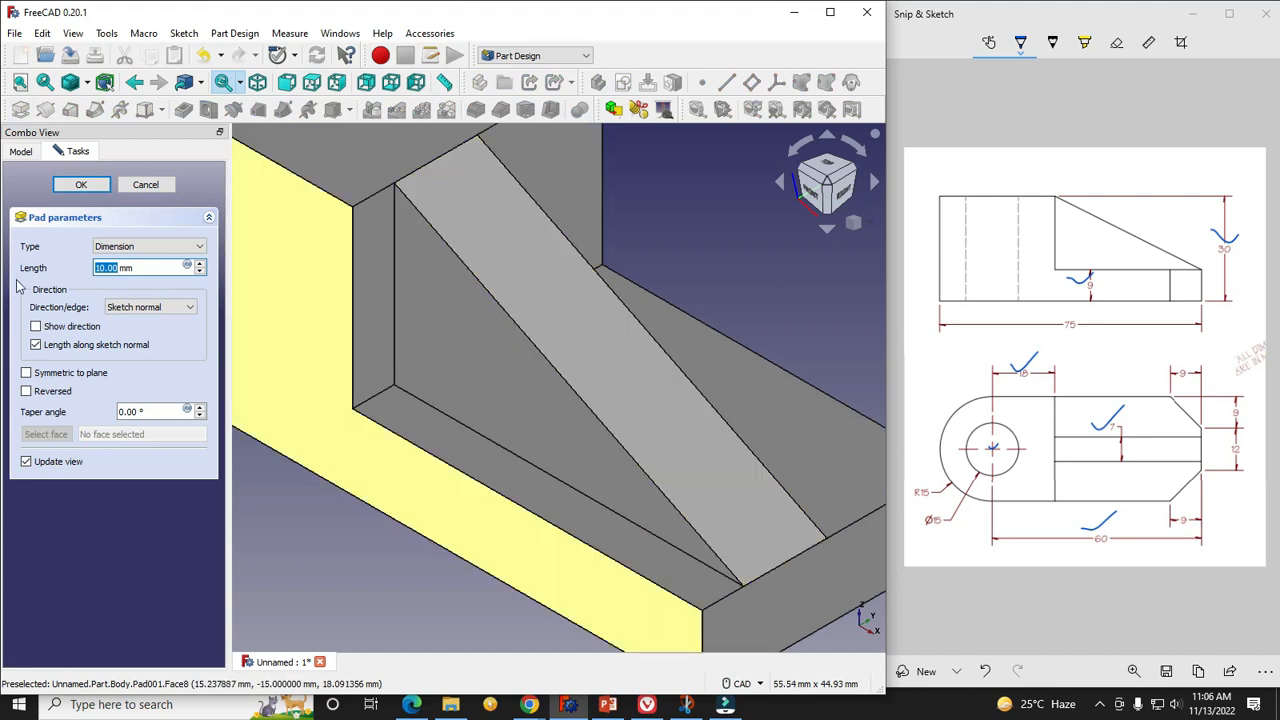
{"action": "left_click", "coordinate": [27, 373]}
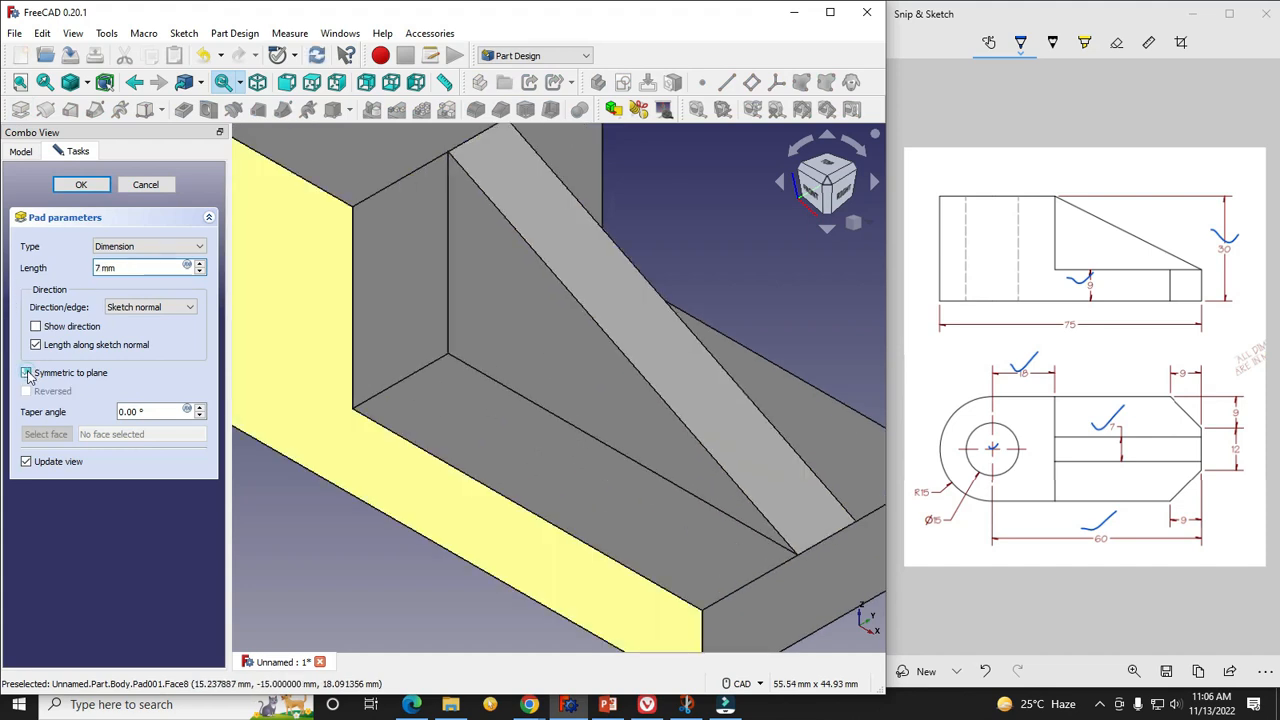
{"action": "scroll", "coordinate": [337, 355], "scroll_direction": "down", "scroll_amount": 4}
{"action": "scroll", "coordinate": [337, 352], "scroll_direction": "up", "scroll_amount": 3}
{"action": "scroll", "coordinate": [503, 371], "scroll_direction": "down", "scroll_amount": 1}
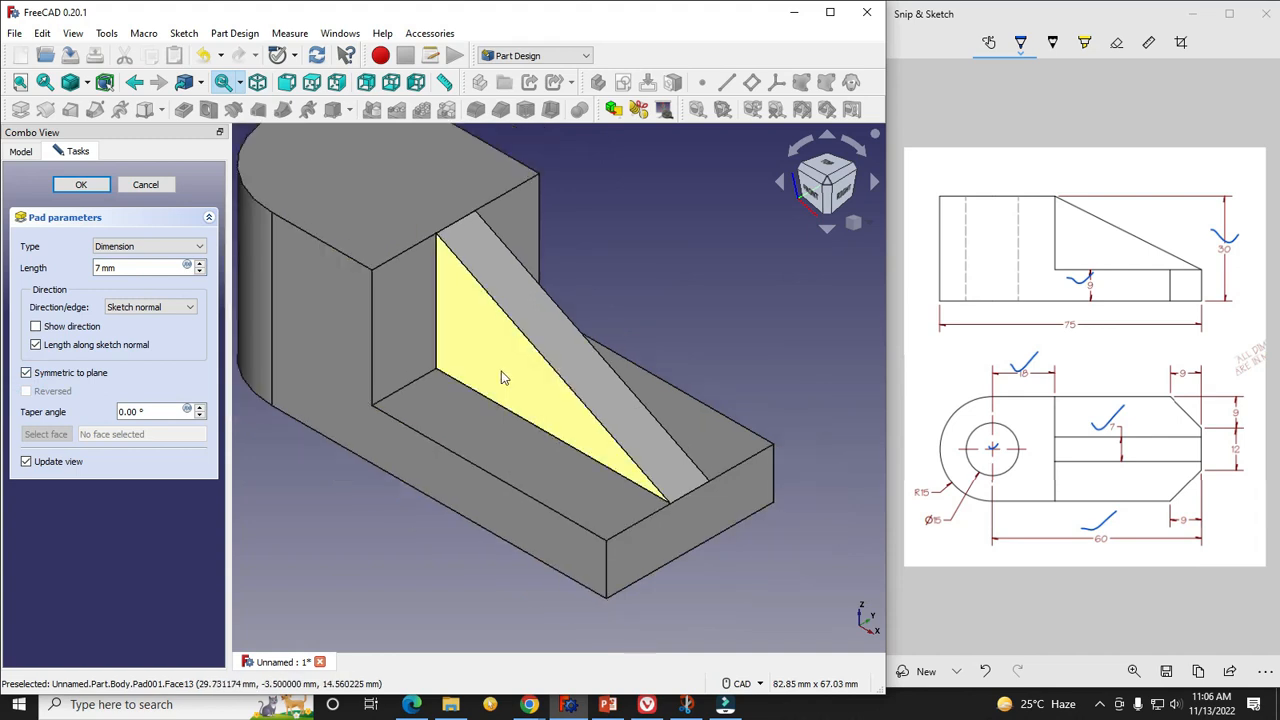
{"action": "left_click", "coordinate": [81, 185]}
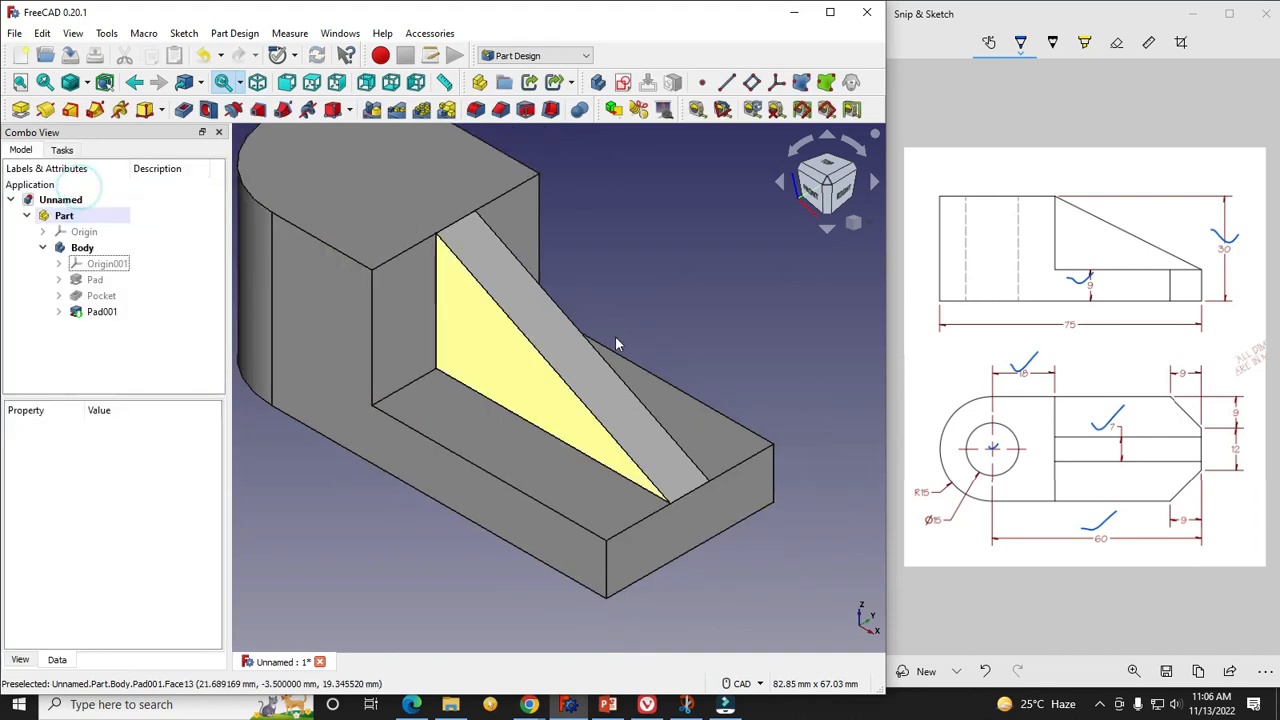
{"action": "scroll", "coordinate": [617, 338], "scroll_direction": "down", "scroll_amount": 4}
{"action": "scroll", "coordinate": [620, 342], "scroll_direction": "up", "scroll_amount": 2}
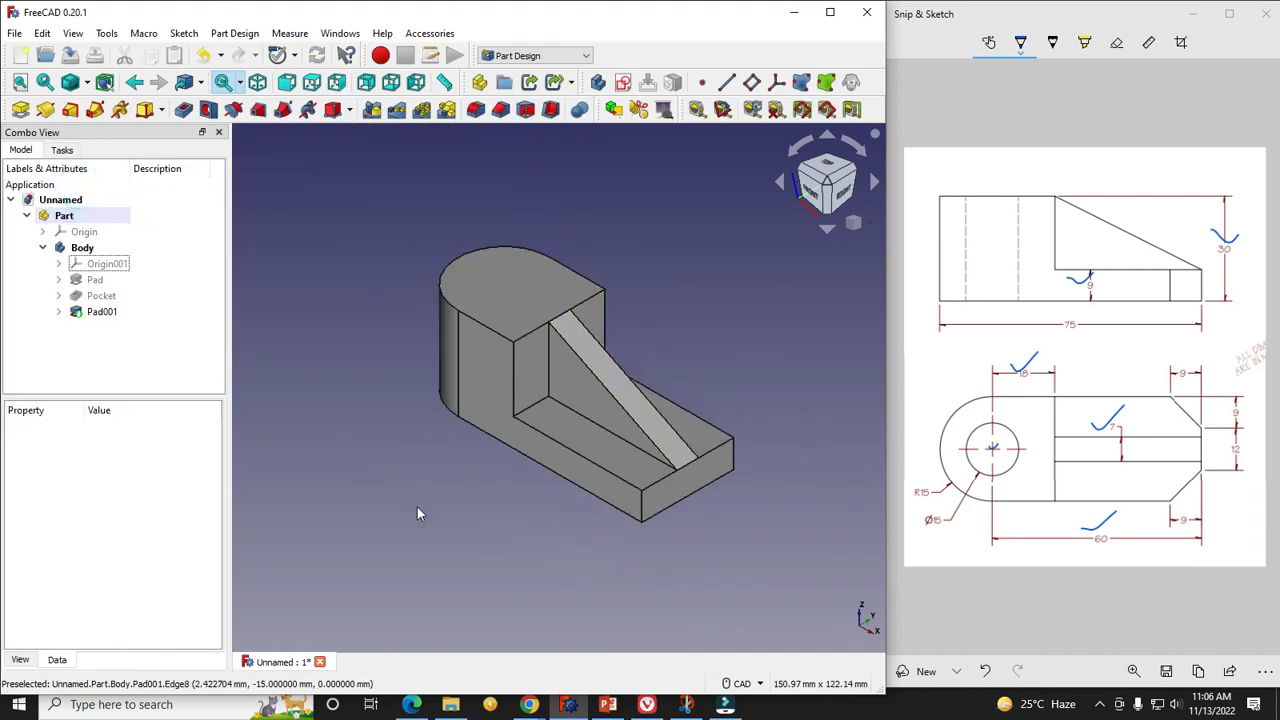
Tick the Ø15 dimension on the reference drawing in Snip & Sketch and start a FreeCAD sketch on the rounded block's top face.
{"action": "left_click", "coordinate": [940, 541]}
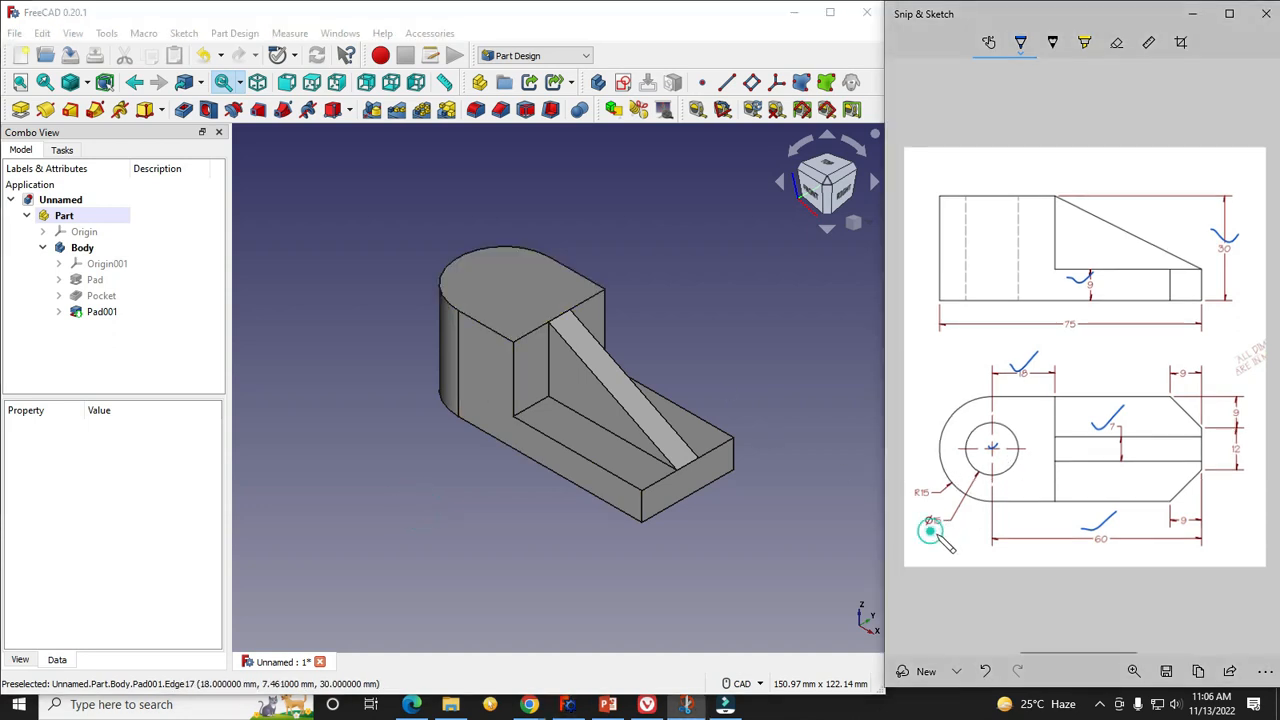
{"action": "left_click", "coordinate": [540, 288]}
{"action": "left_click", "coordinate": [622, 82]}
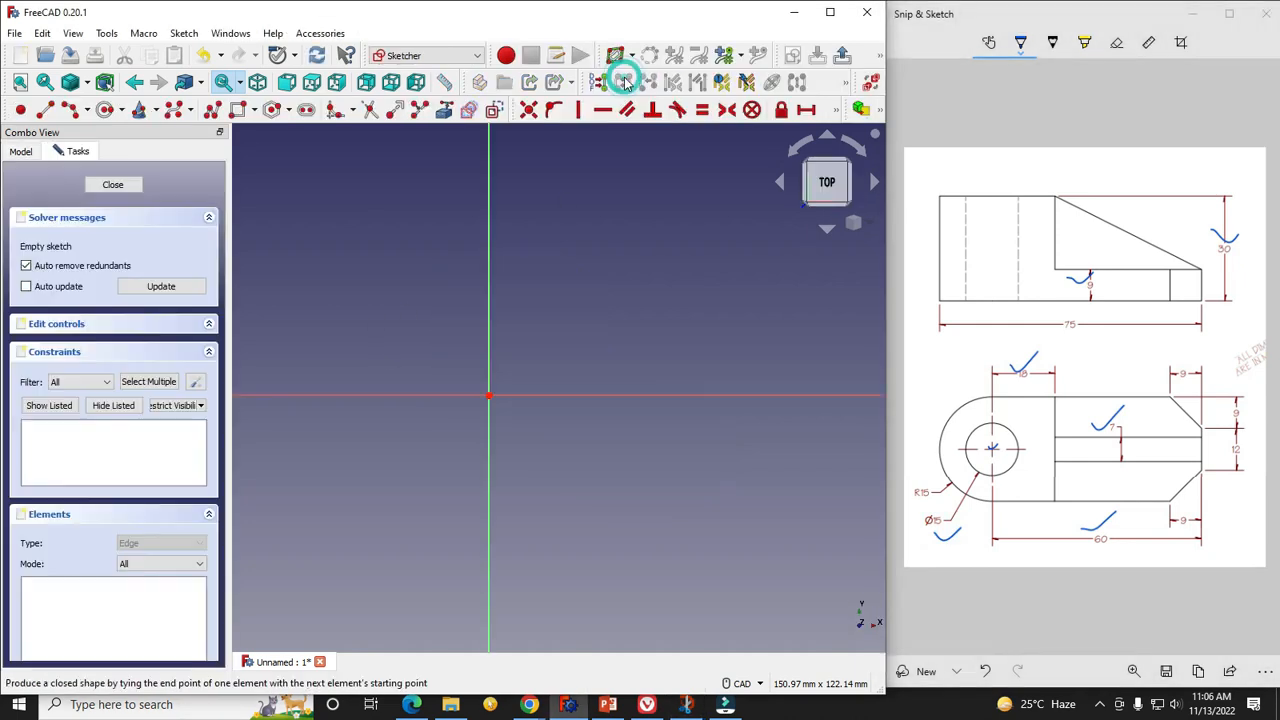
Draw a circle centred on the origin in the top-face sketch and close the sketch.
{"action": "left_click", "coordinate": [104, 109]}
{"action": "left_click", "coordinate": [489, 396]}
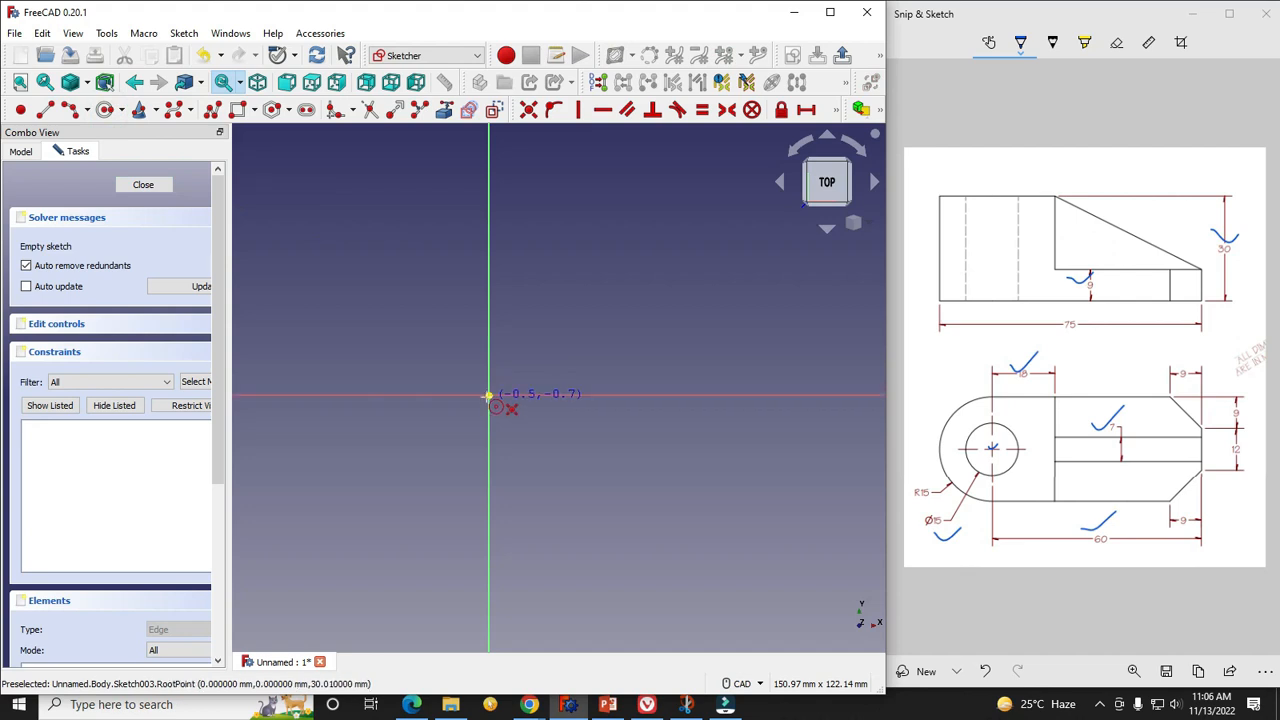
{"action": "left_click", "coordinate": [521, 352]}
{"action": "left_click", "coordinate": [858, 221]}
{"action": "left_click", "coordinate": [897, 288]}
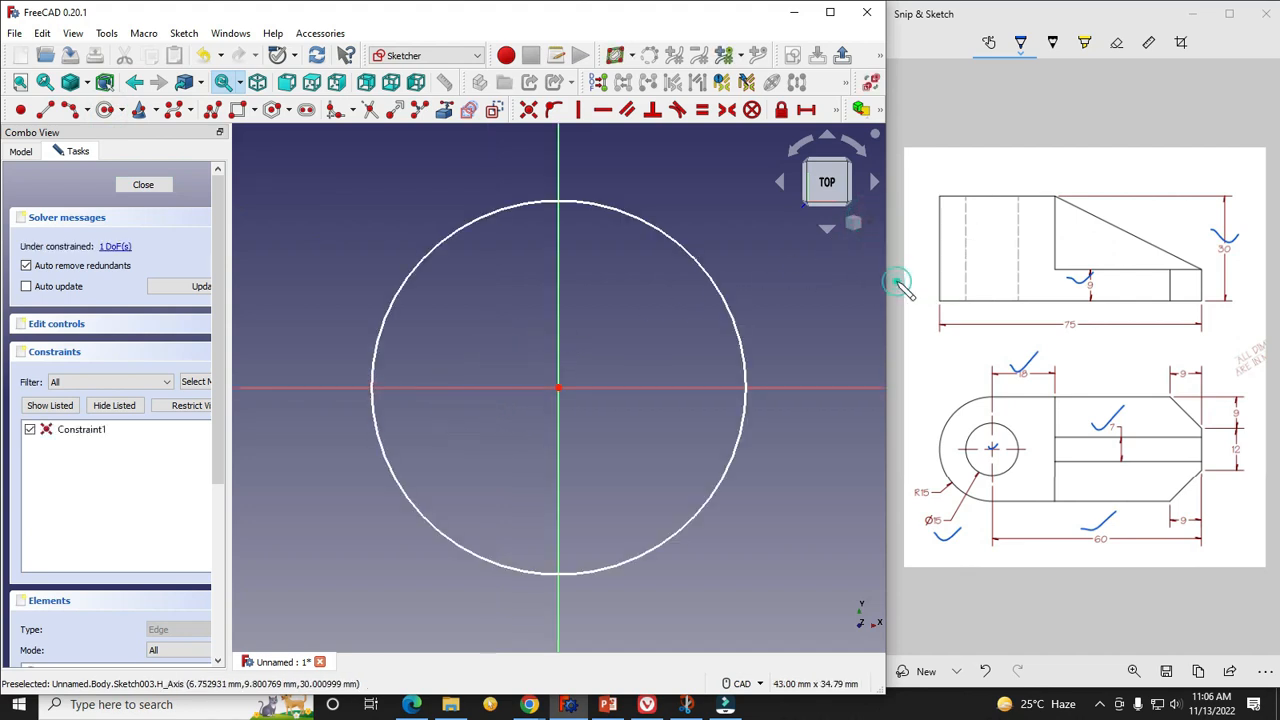
{"action": "left_click", "coordinate": [153, 190]}
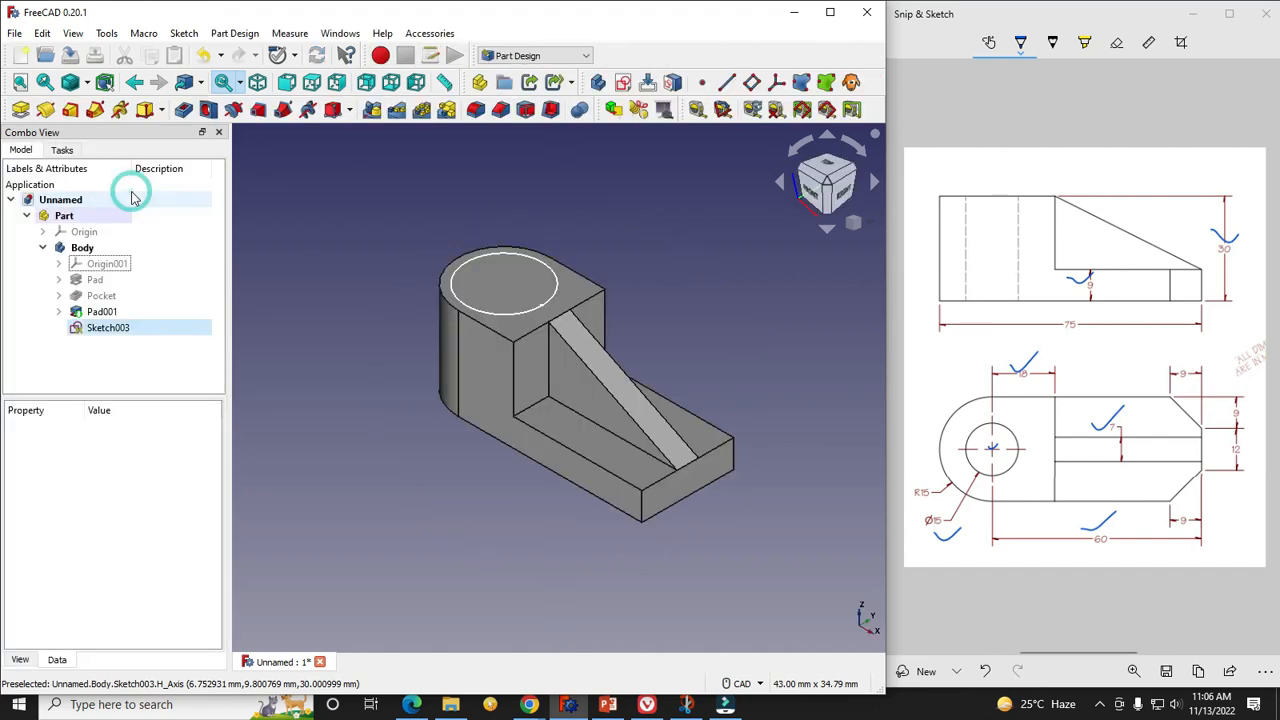
Reopen the circle's sketch, constrain the circle's diameter to 15 mm and close it.
{"action": "double_click", "coordinate": [121, 332]}
{"action": "scroll", "coordinate": [486, 366], "scroll_direction": "down", "scroll_amount": 1}
{"action": "scroll", "coordinate": [543, 337], "scroll_direction": "up", "scroll_amount": 2}
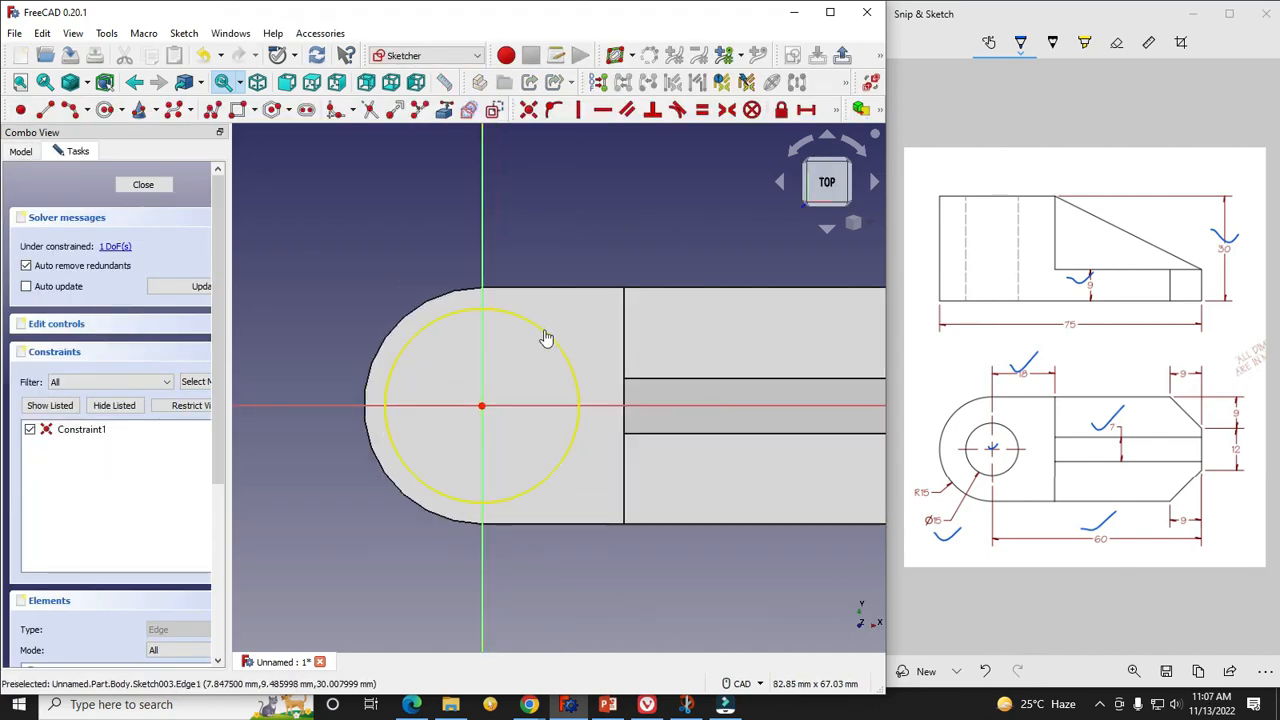
{"action": "left_click", "coordinate": [546, 338]}
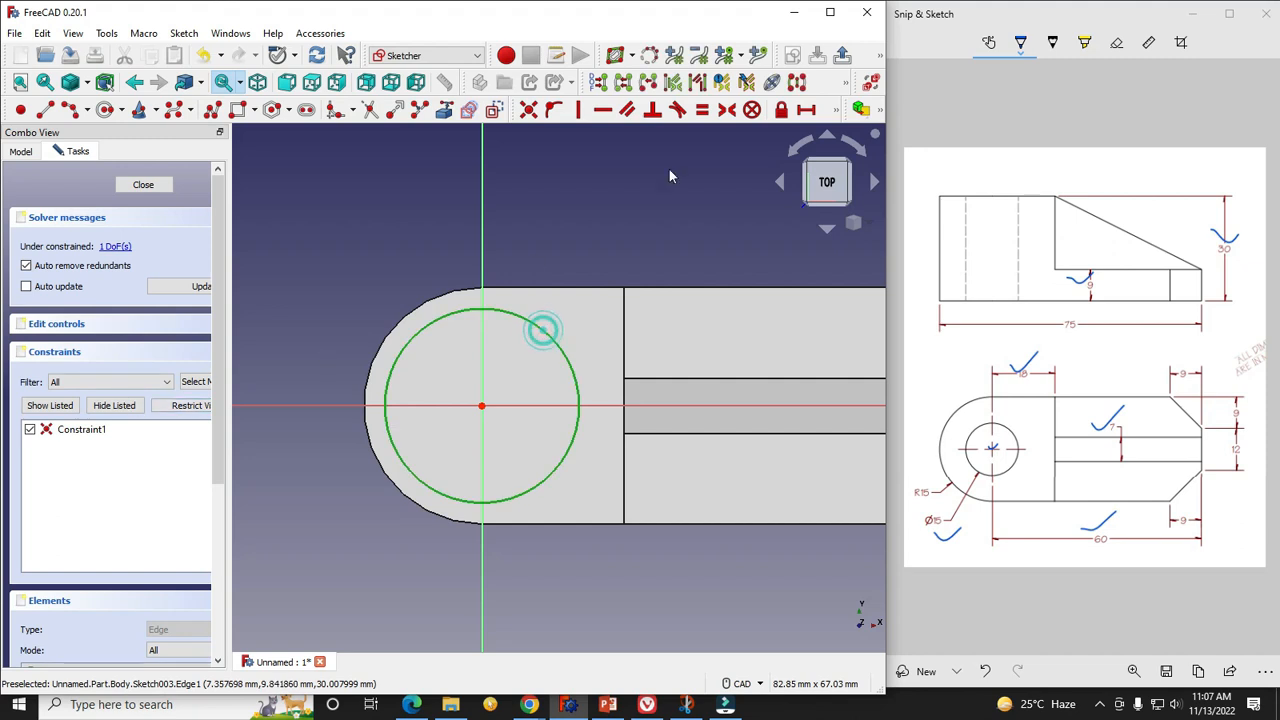
{"action": "left_click", "coordinate": [837, 112]}
{"action": "left_click", "coordinate": [594, 134]}
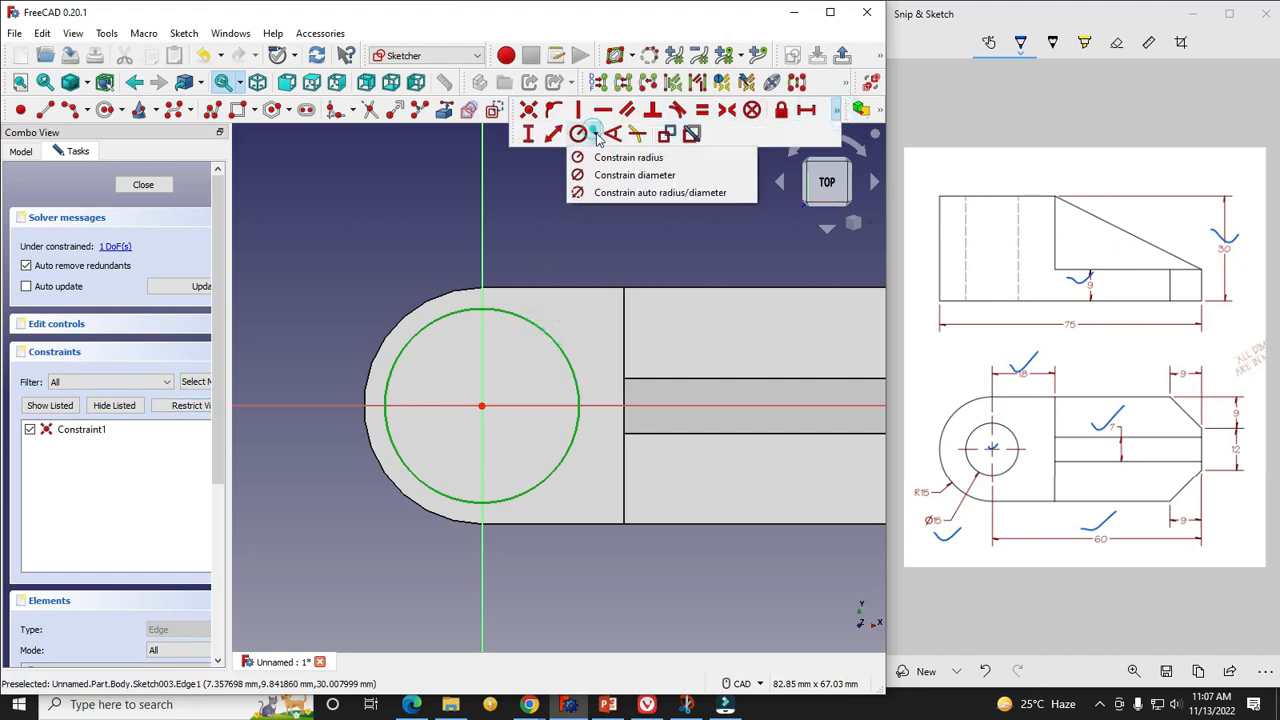
{"action": "left_click", "coordinate": [622, 178]}
{"action": "type", "text": "15"}
{"action": "key", "text": "Return"}
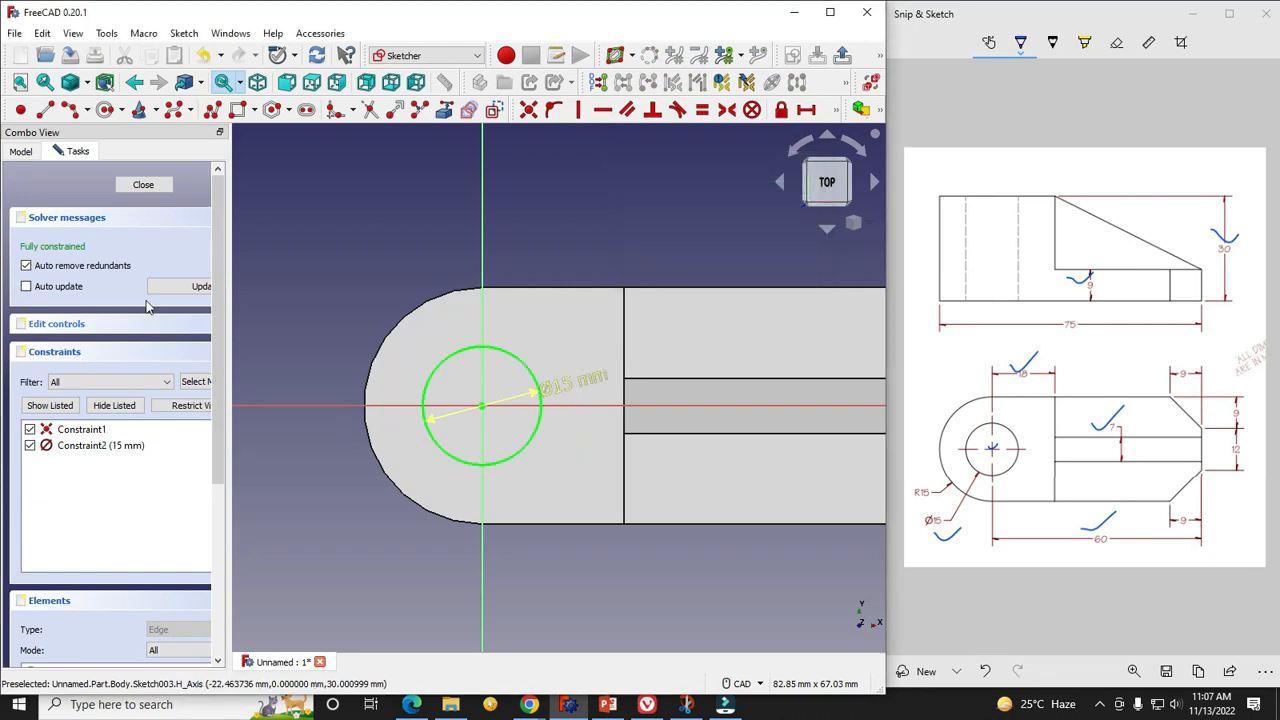
{"action": "left_click", "coordinate": [143, 185]}
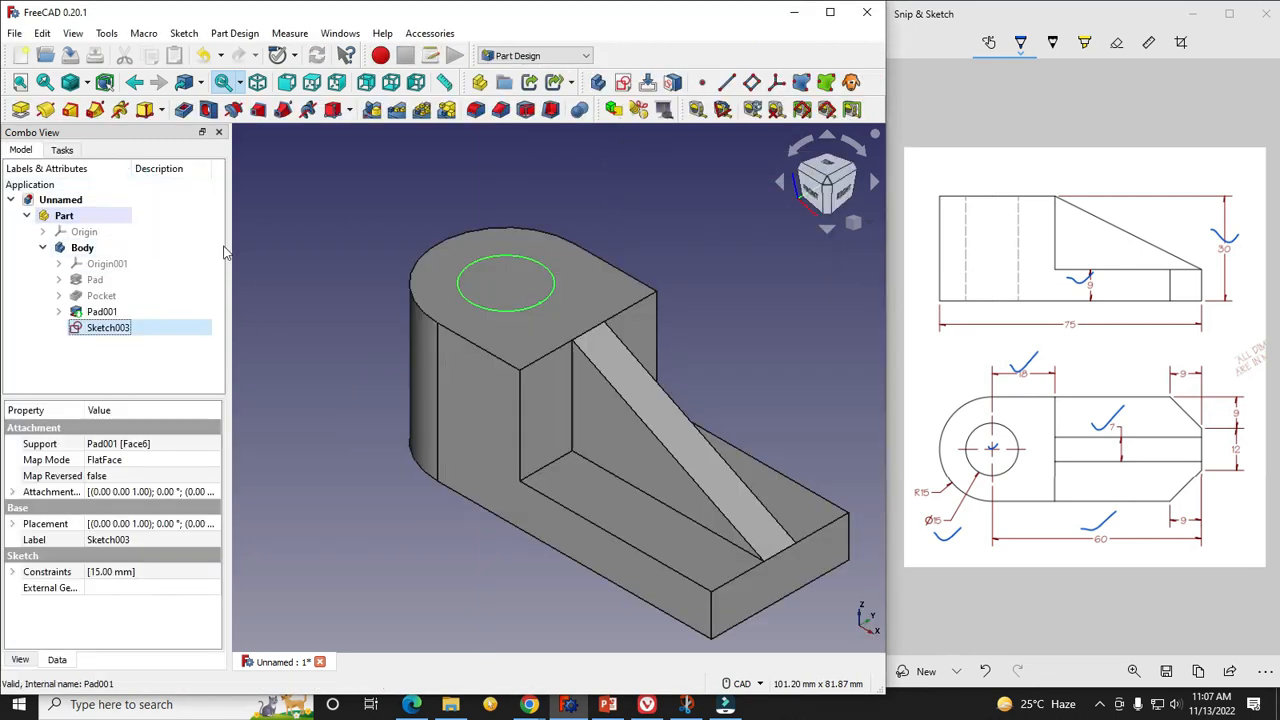
Pocket the circle sketch with type Through all to cut the hole in the rounded block.
{"action": "left_click", "coordinate": [182, 109]}
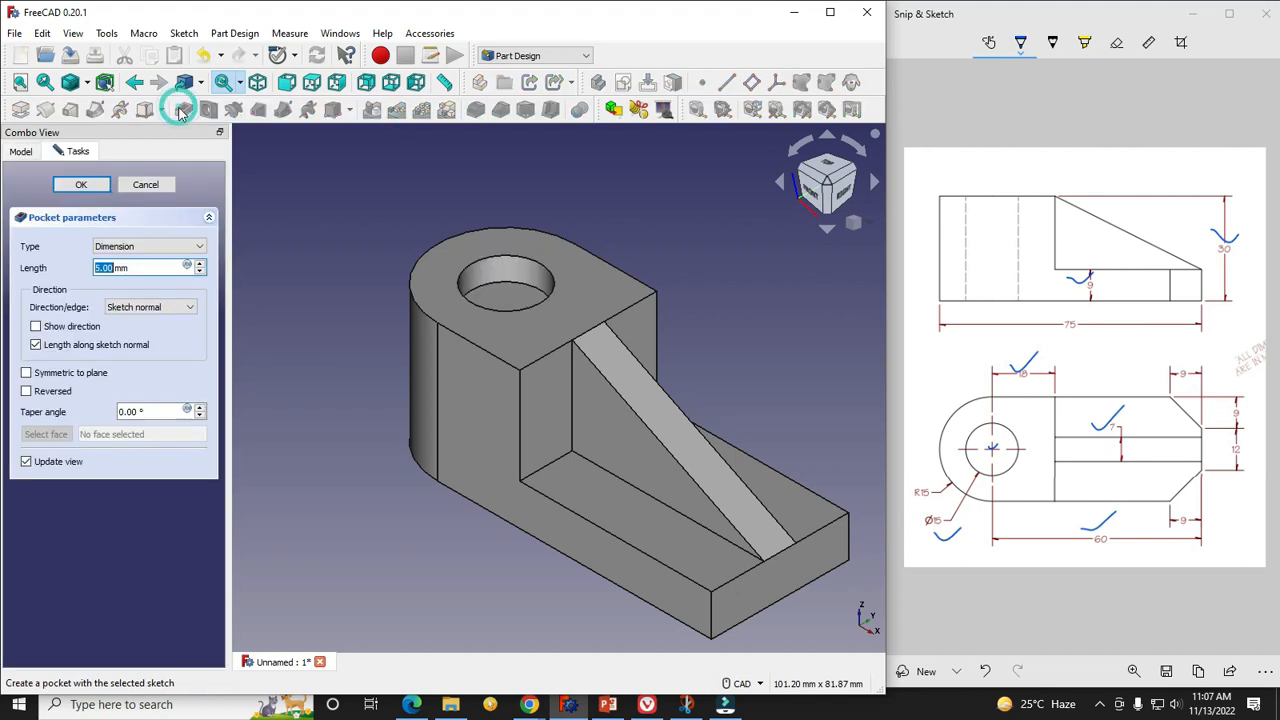
{"action": "left_click", "coordinate": [113, 246]}
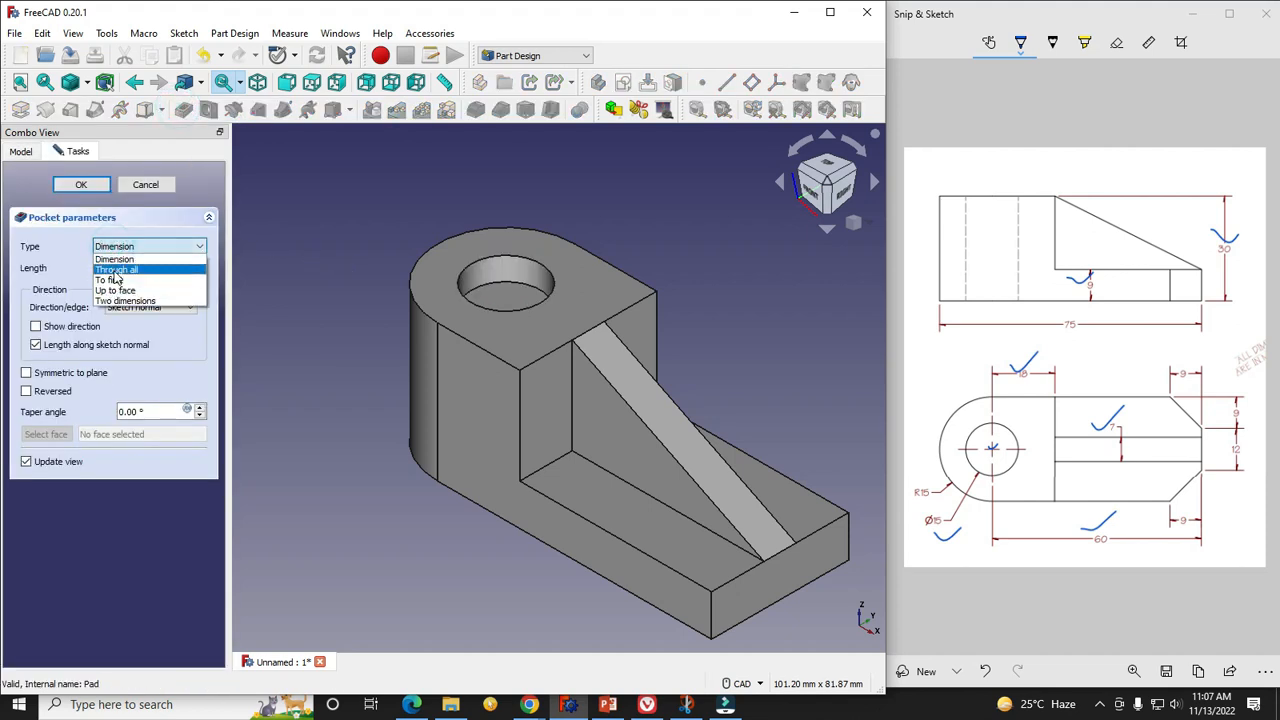
{"action": "left_click", "coordinate": [116, 269]}
{"action": "left_click", "coordinate": [78, 185]}
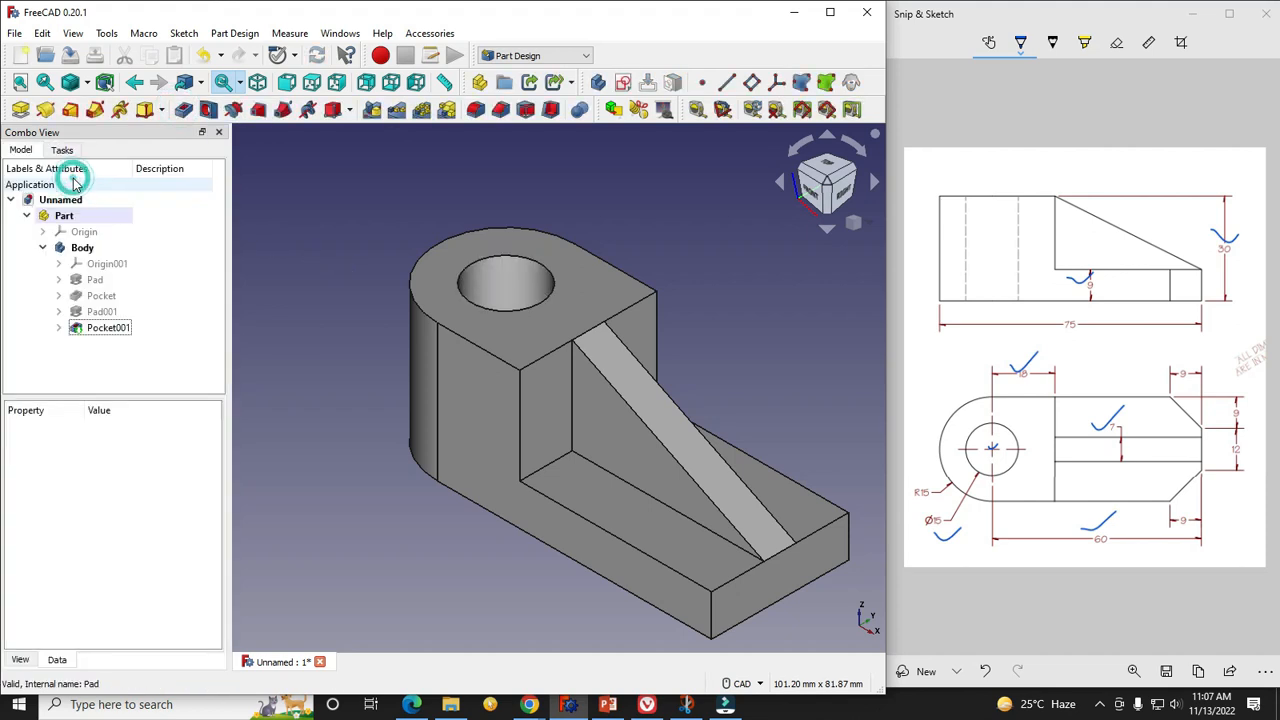
{"action": "scroll", "coordinate": [362, 392], "scroll_direction": "down", "scroll_amount": 3}
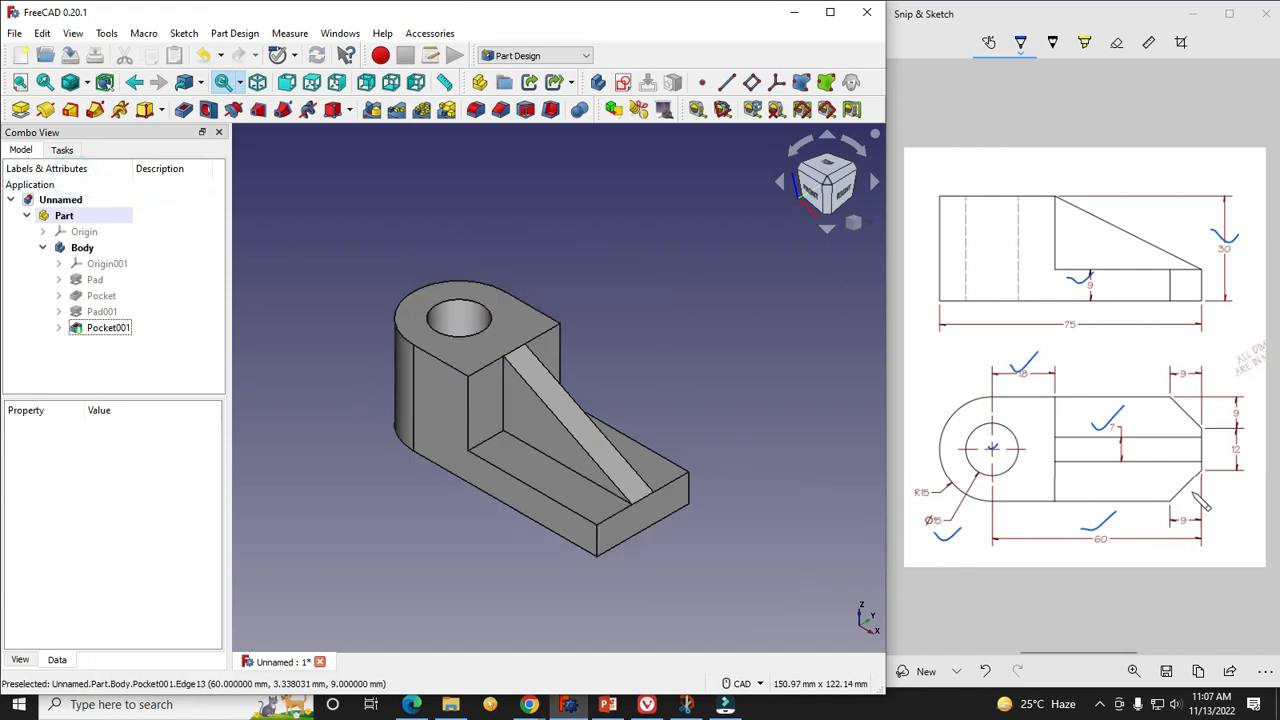
Switch to Snip & Sketch and tick both 9 mm dimensions of the upper corner chamfer in the drawing's plan view.
{"action": "left_click", "coordinate": [1221, 408]}
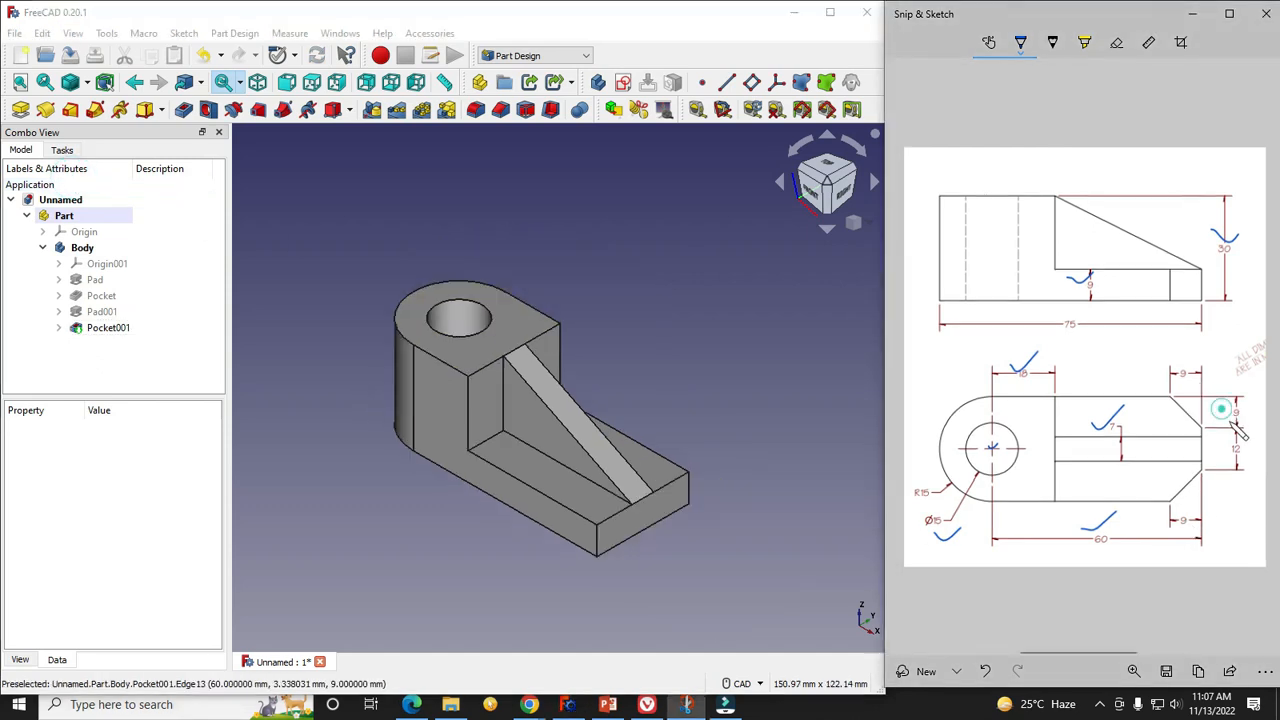
{"action": "left_click_drag", "start_coordinate": [1180, 366], "coordinate": [1215, 350]}
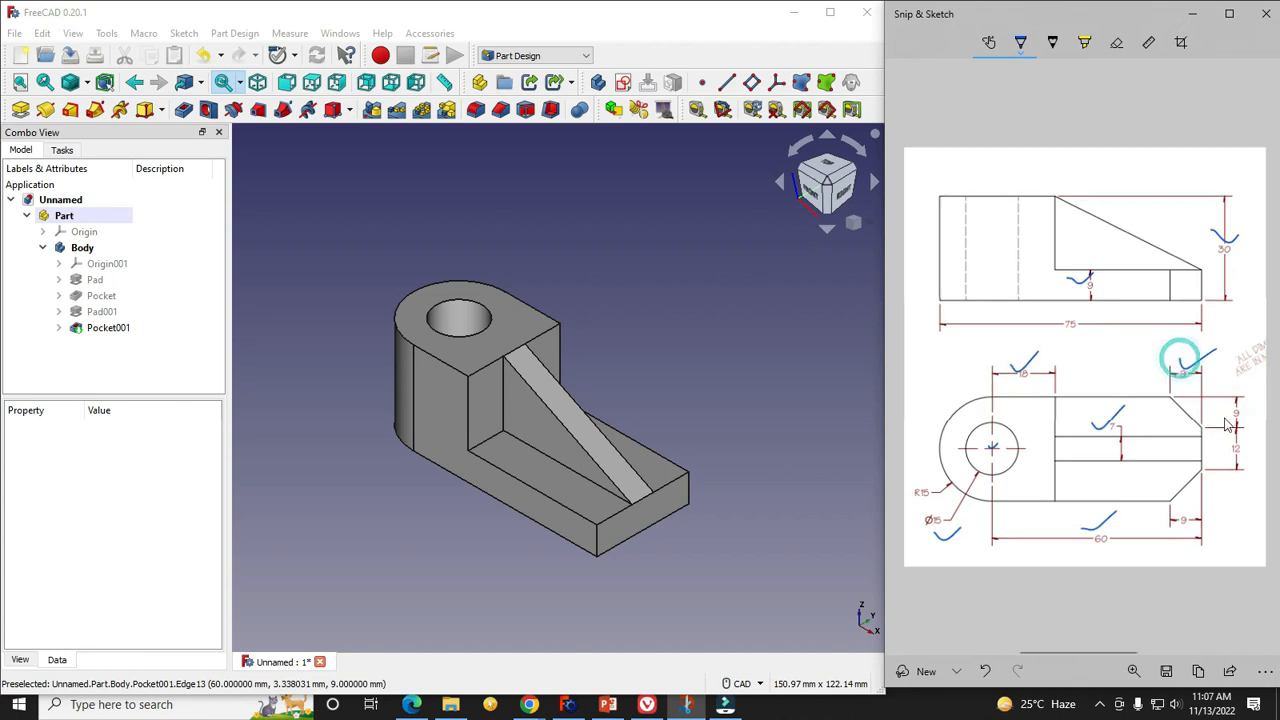
{"action": "left_click_drag", "start_coordinate": [1229, 405], "coordinate": [1248, 399]}
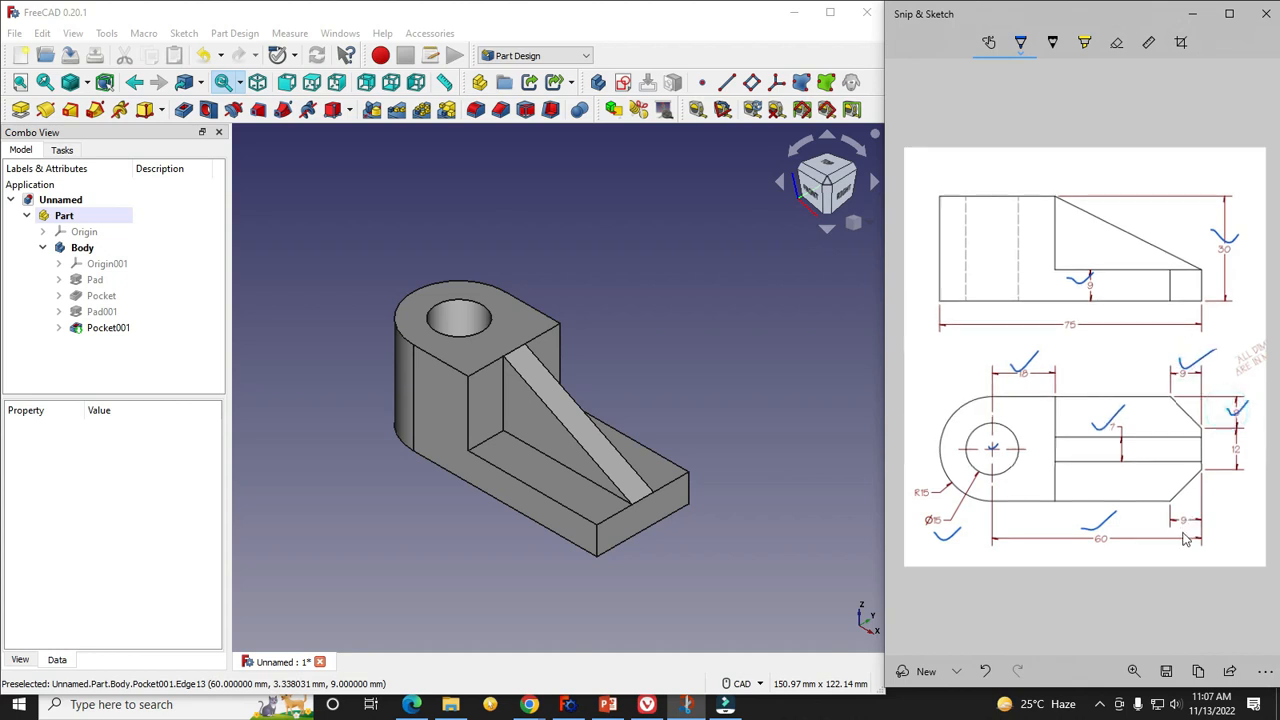
Chamfer the two vertical edges at the free end of the bracket's base with an equal distance of 9 mm.
{"action": "left_click", "coordinate": [394, 532]}
{"action": "left_click", "coordinate": [596, 543]}
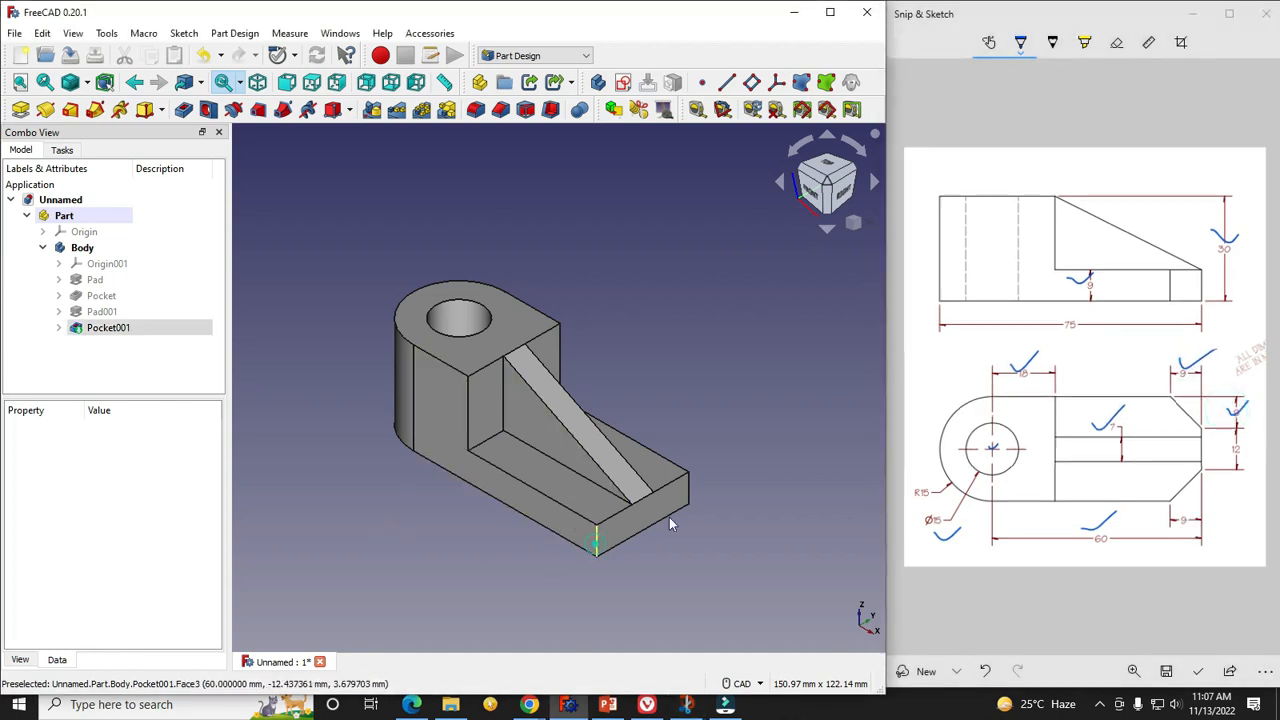
{"action": "left_click", "coordinate": [688, 490], "text": "ctrl"}
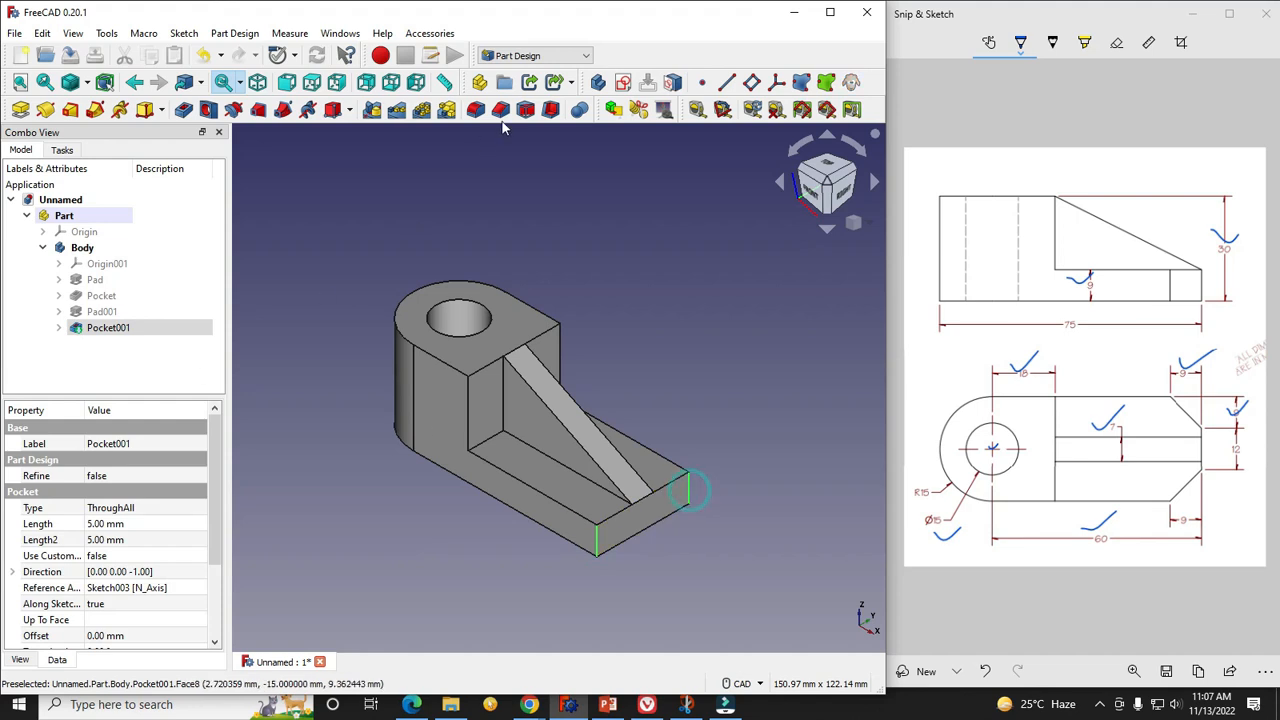
{"action": "left_click", "coordinate": [500, 109]}
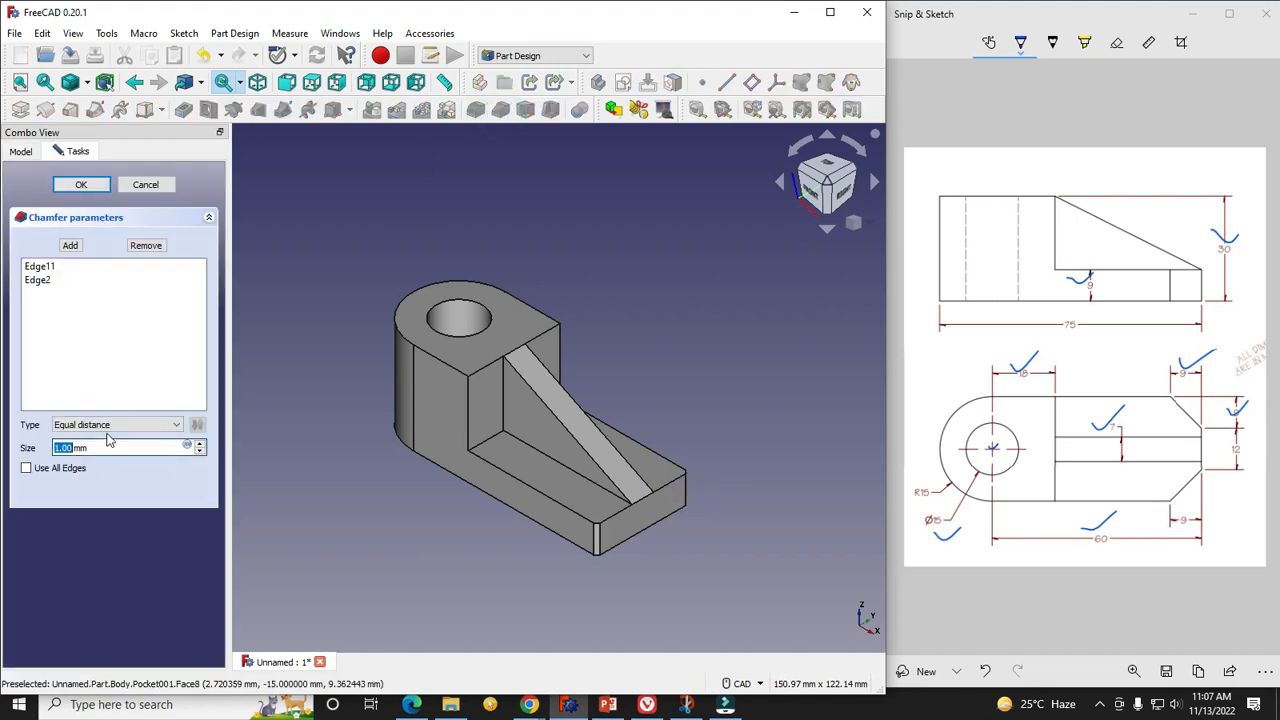
{"action": "type", "text": "9"}
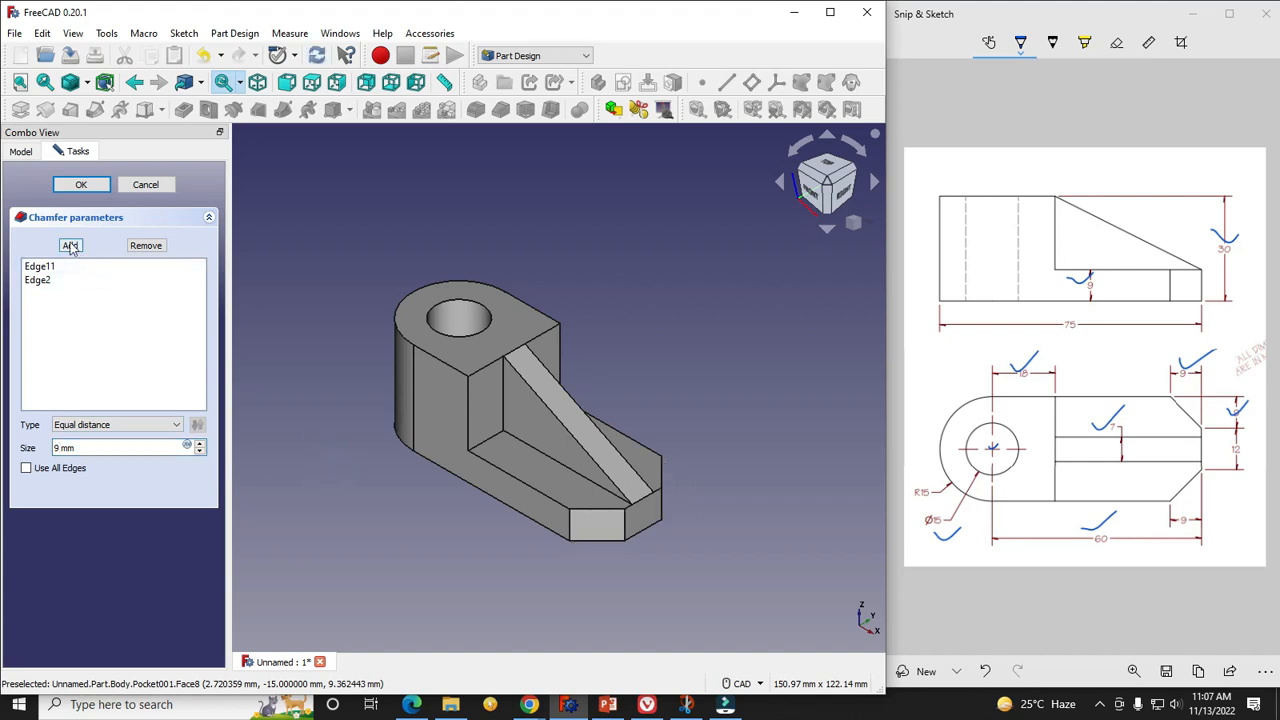
{"action": "left_click", "coordinate": [81, 184]}
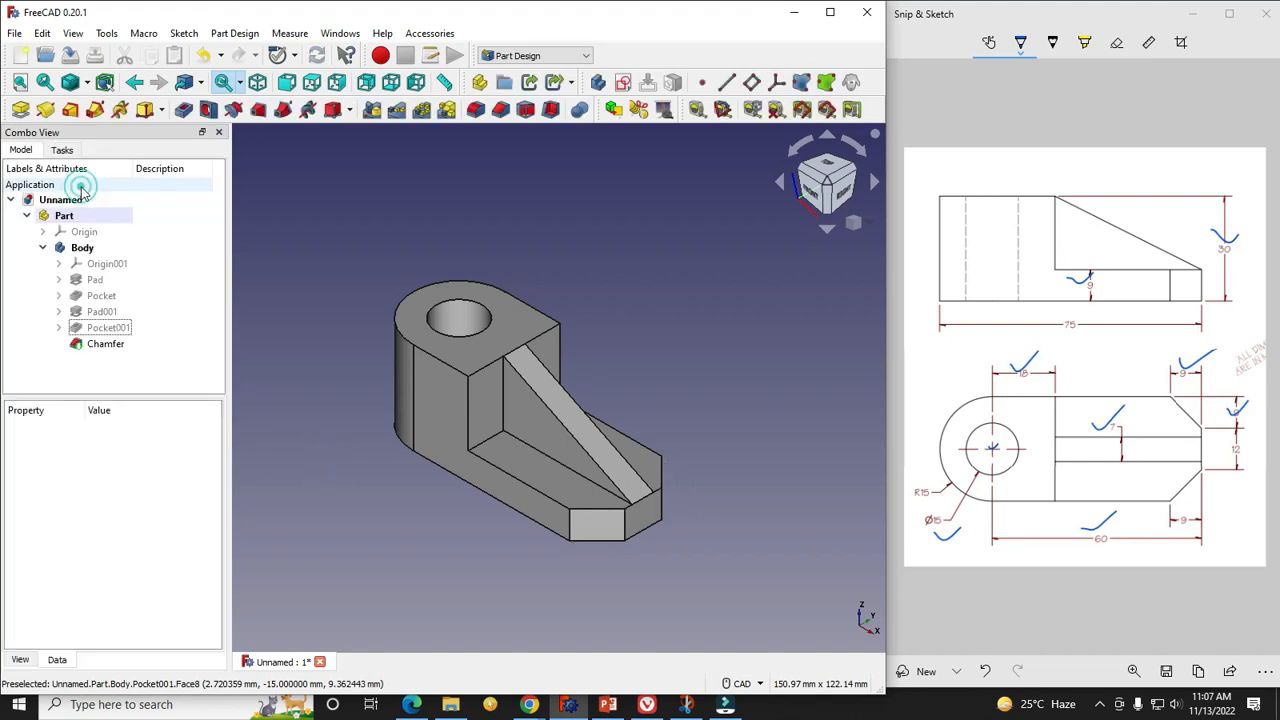
Examine the chamfered bracket from an oblique front angle and review the body's features in the model tree.
{"action": "left_click", "coordinate": [350, 531]}
{"action": "scroll", "coordinate": [478, 482], "scroll_direction": "up", "scroll_amount": 2}
{"action": "scroll", "coordinate": [392, 493], "scroll_direction": "down", "scroll_amount": 2}
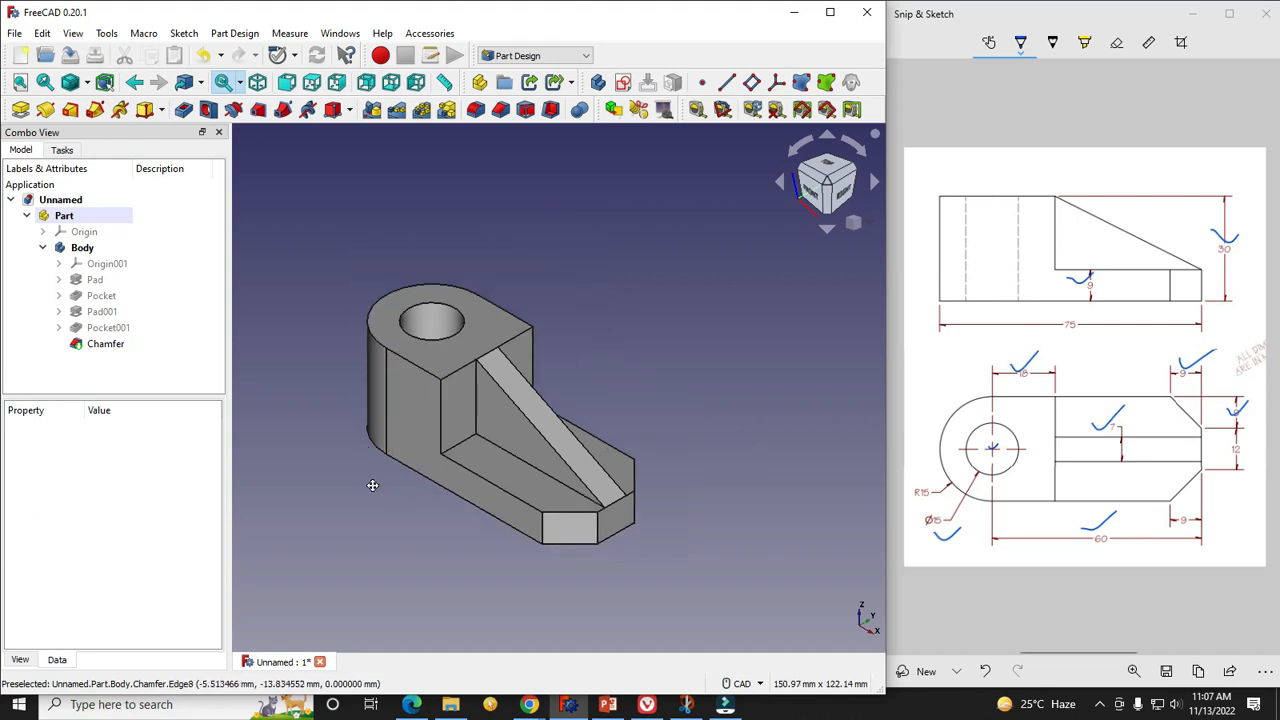
{"action": "middle_click_drag", "start_coordinate": [375, 485], "coordinate": [423, 480]}
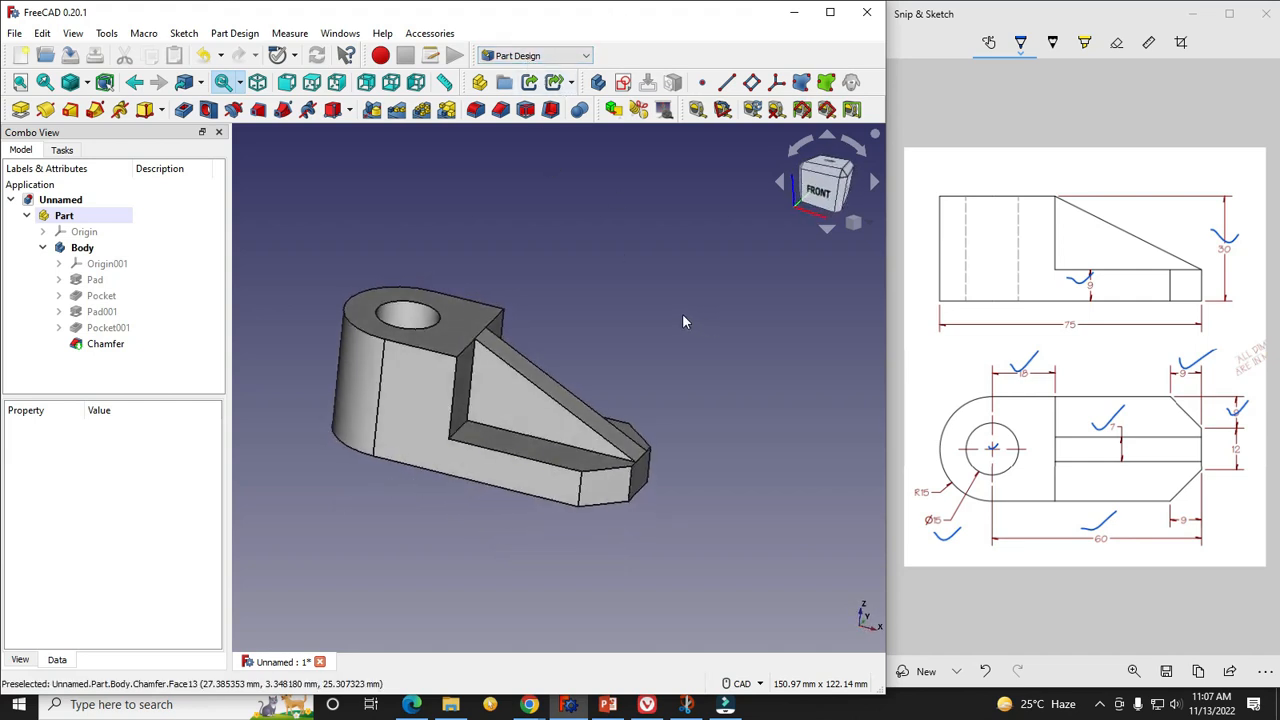
{"action": "scroll", "coordinate": [651, 327], "scroll_direction": "up", "scroll_amount": 2}
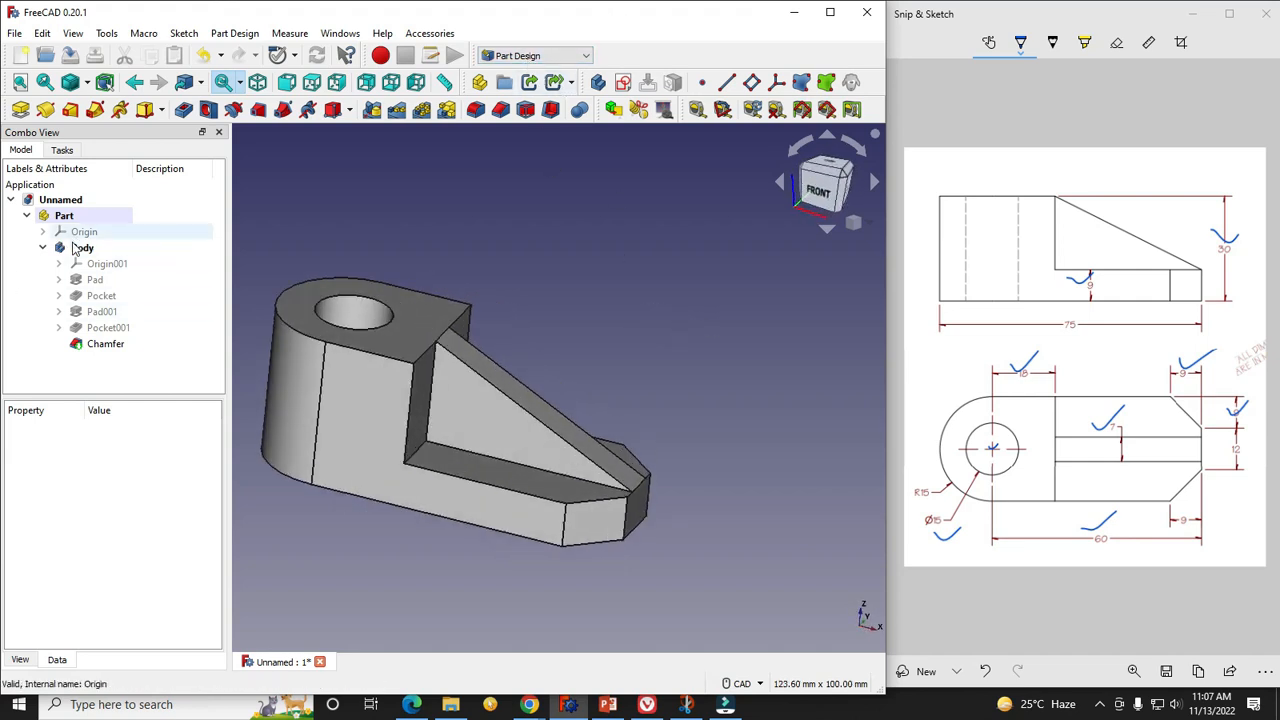
{"action": "left_click", "coordinate": [42, 248]}
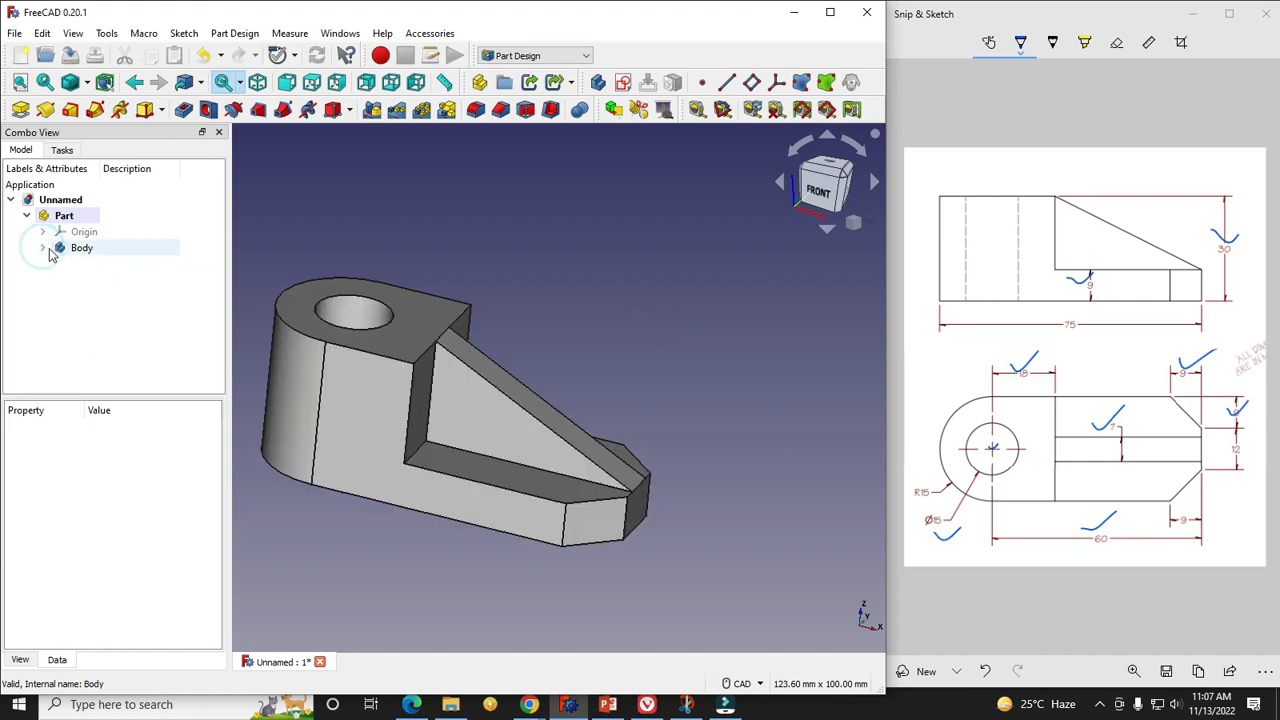
{"action": "left_click", "coordinate": [40, 248]}
{"action": "scroll", "coordinate": [634, 304], "scroll_direction": "down", "scroll_amount": 2}
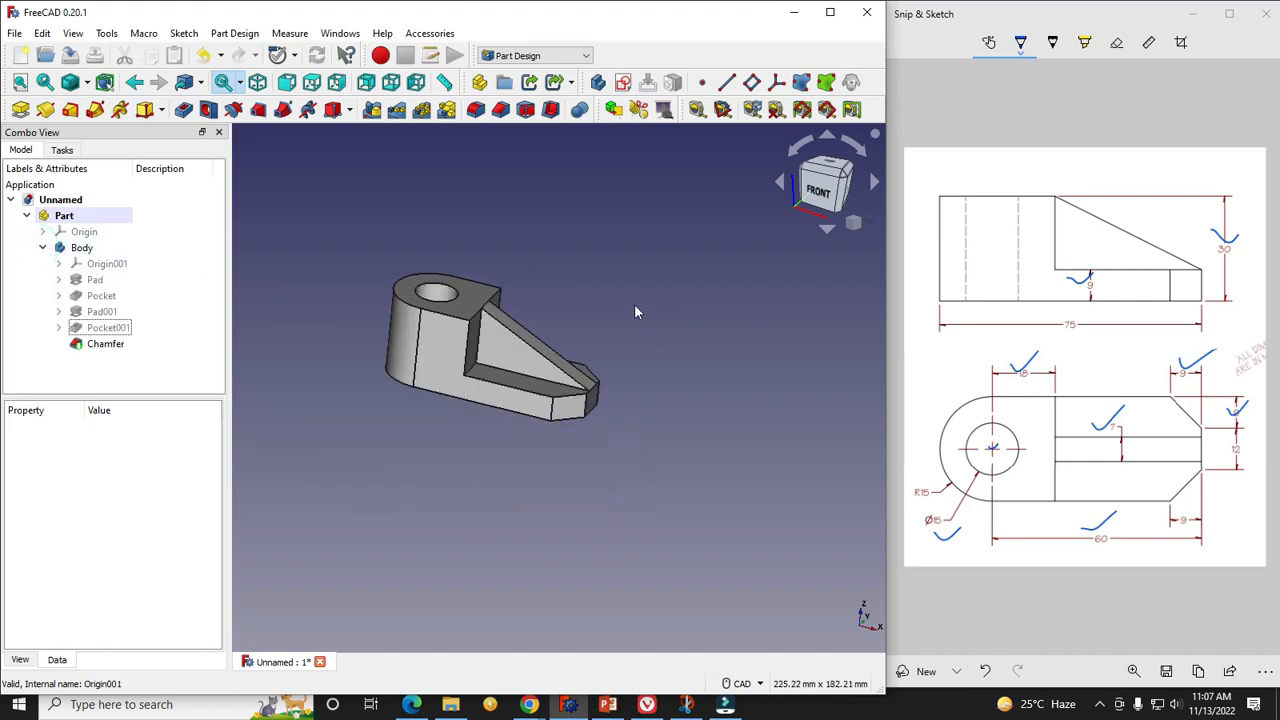
Change the body's shape color to a muted olive basic color in its appearance settings.
{"action": "right_click", "coordinate": [64, 248]}
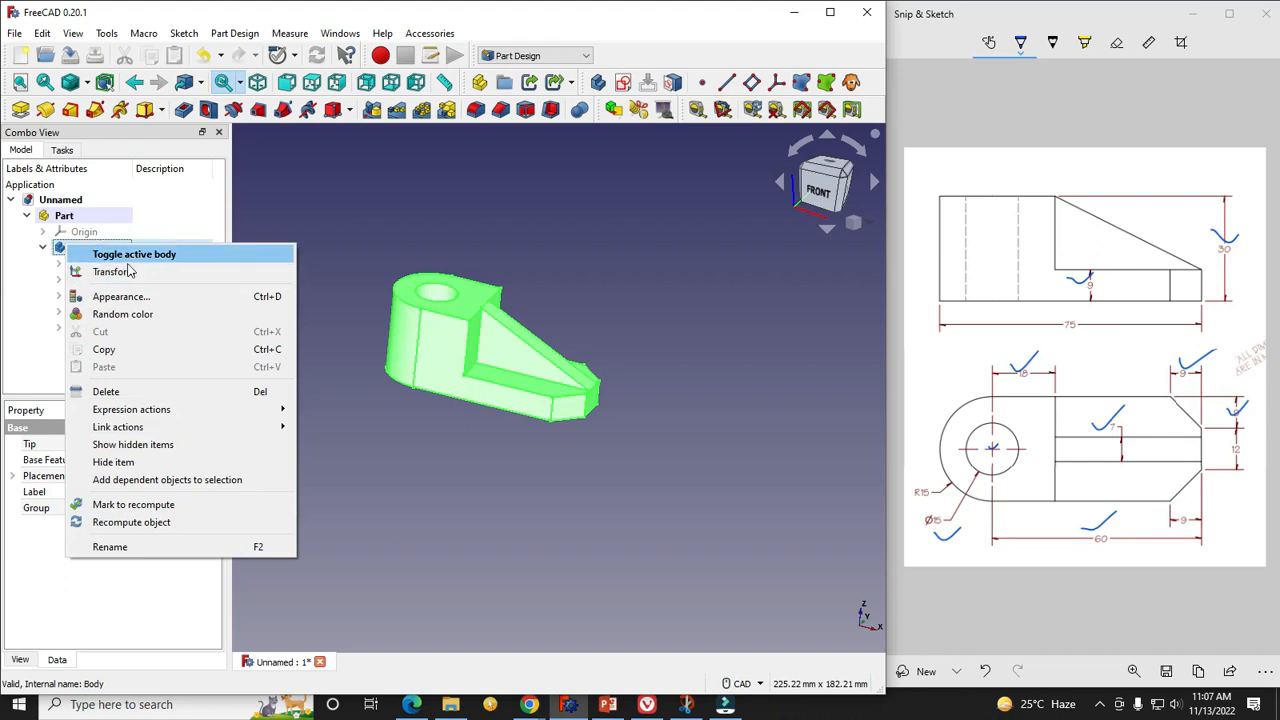
{"action": "left_click", "coordinate": [128, 296]}
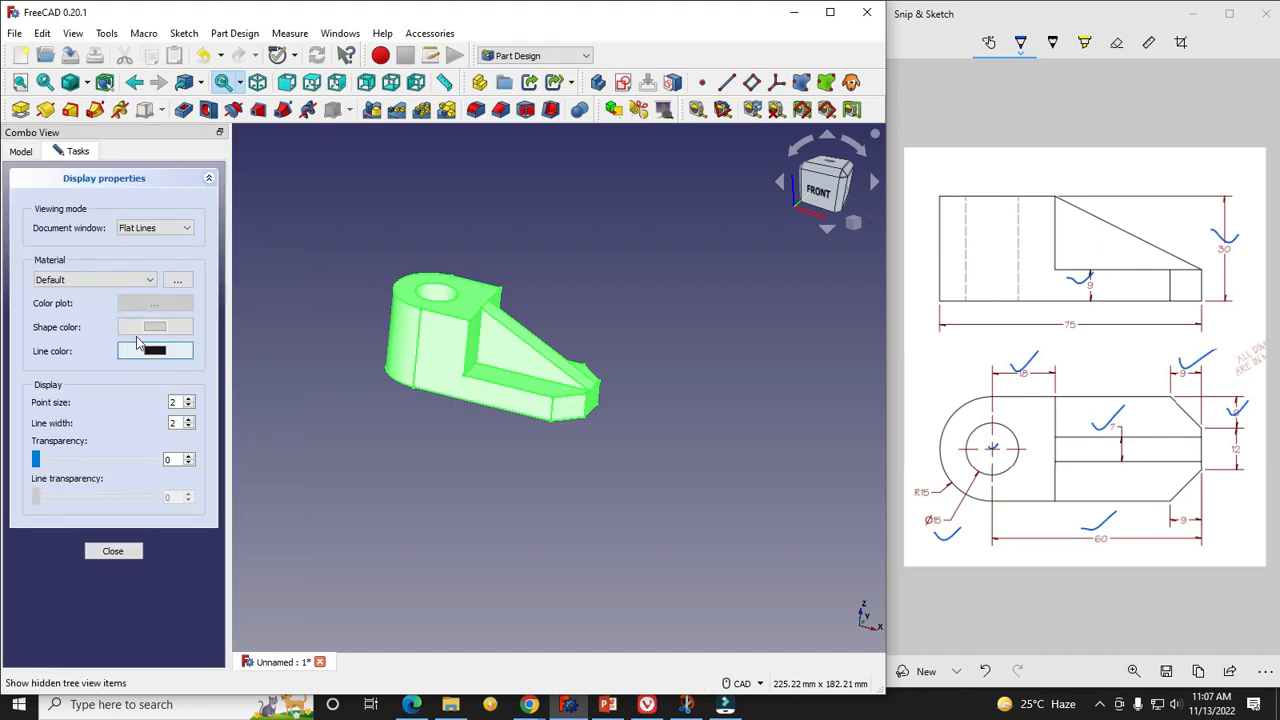
{"action": "left_click", "coordinate": [157, 327]}
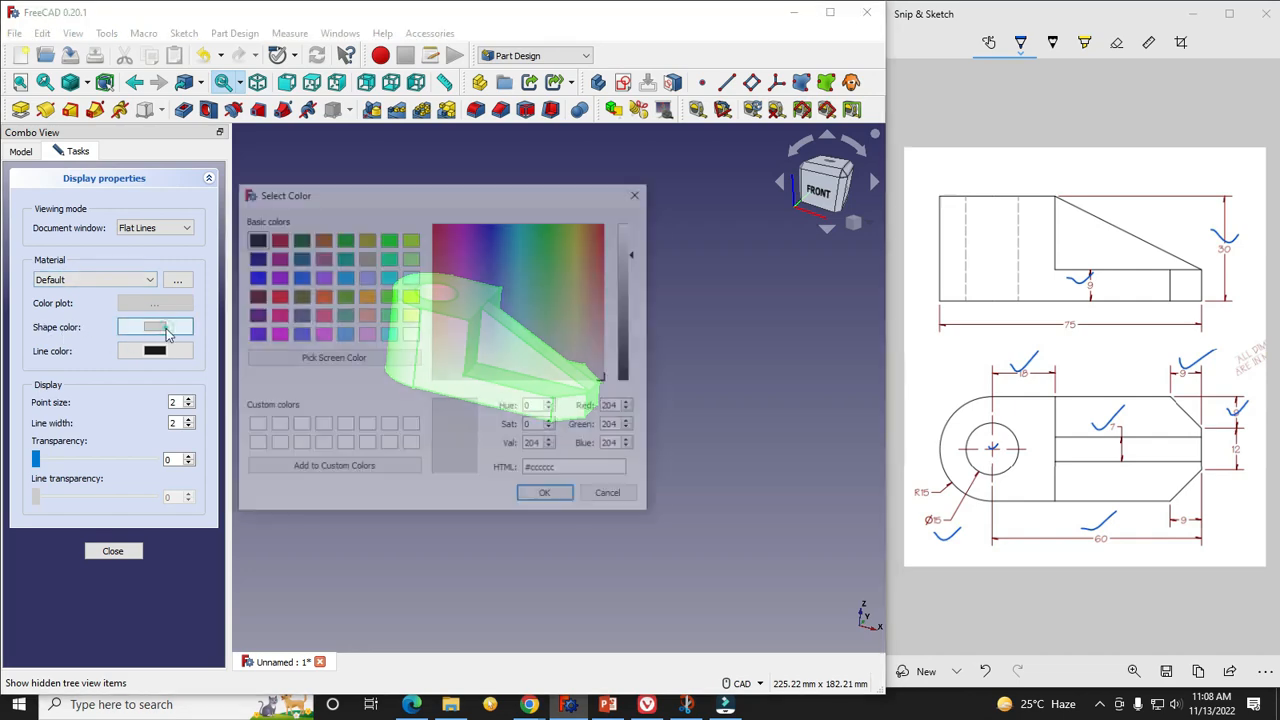
{"action": "left_click", "coordinate": [367, 257]}
{"action": "left_click", "coordinate": [538, 494]}
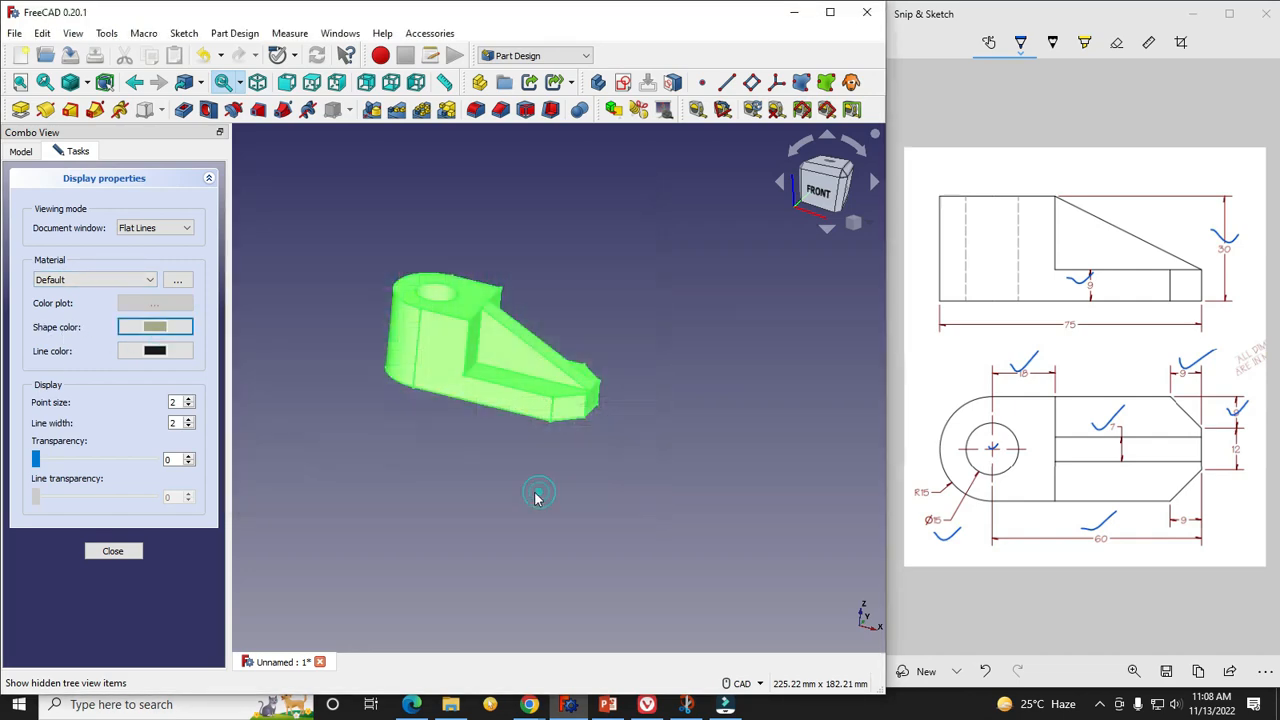
{"action": "left_click", "coordinate": [535, 497]}
Show the recolored bracket in isometric view and close the display properties.
{"action": "scroll", "coordinate": [480, 290], "scroll_direction": "up", "scroll_amount": 4}
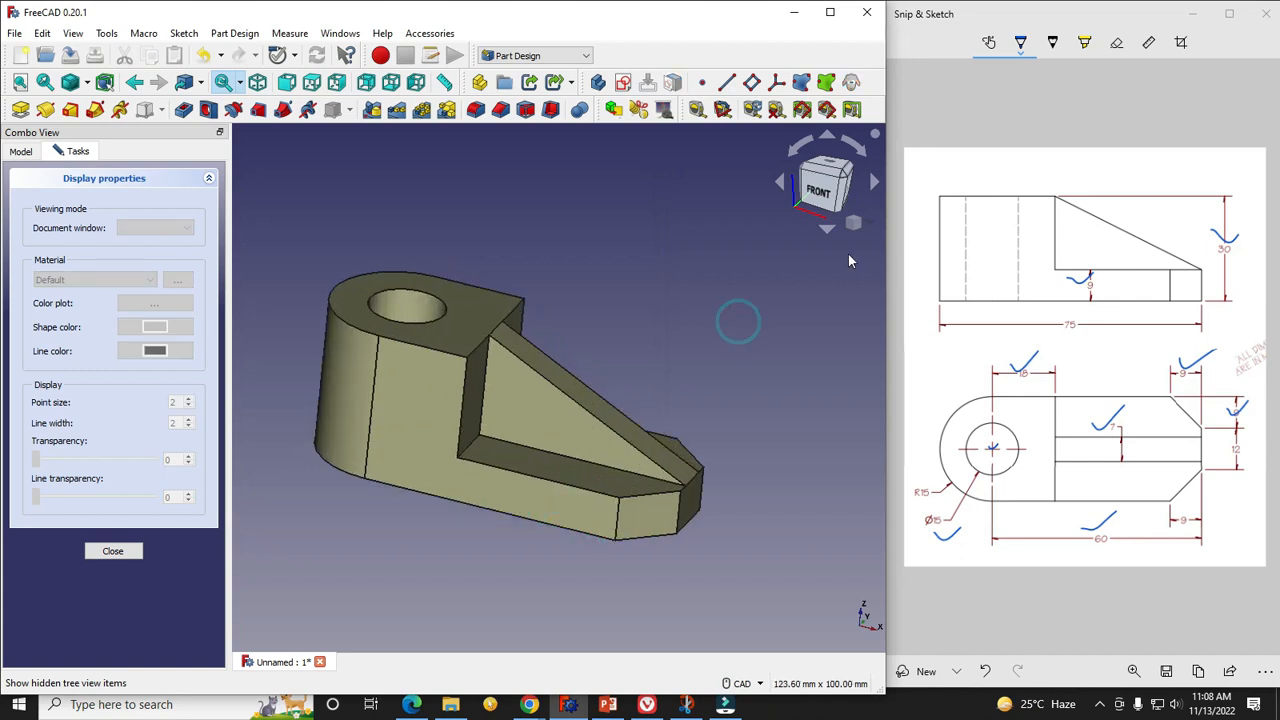
{"action": "left_click", "coordinate": [853, 222]}
{"action": "left_click", "coordinate": [905, 266]}
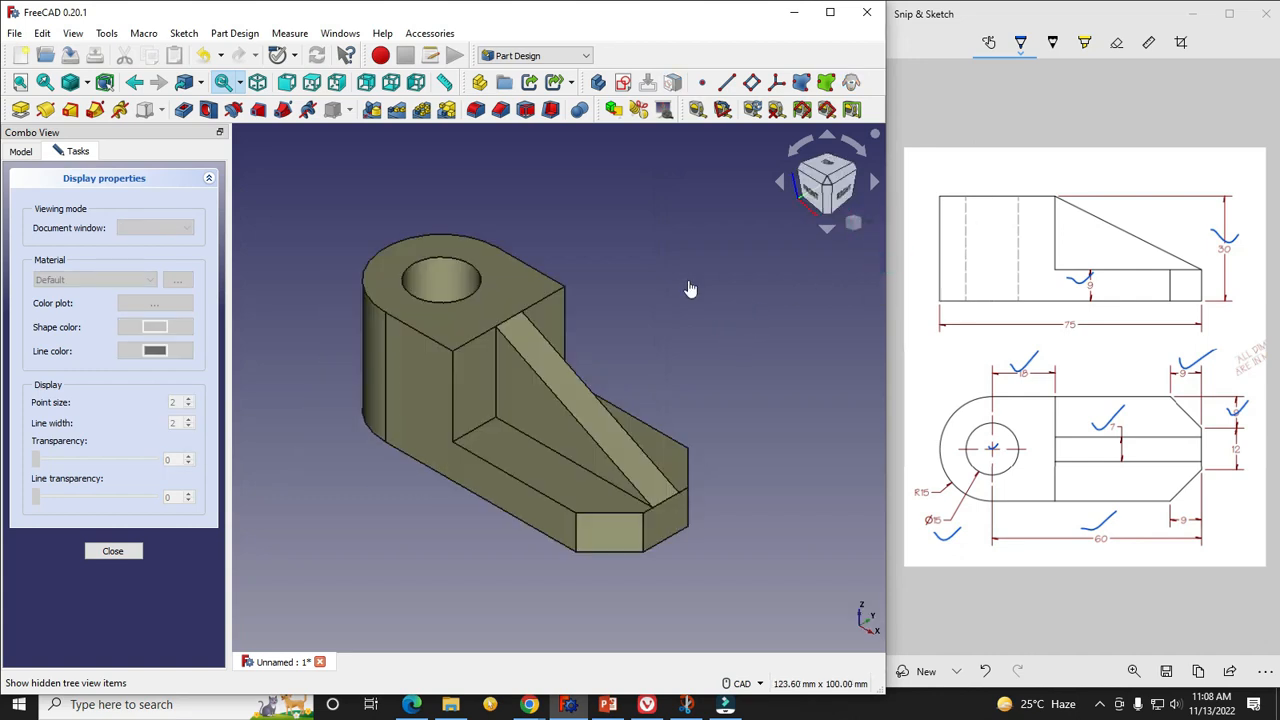
{"action": "left_click", "coordinate": [112, 551]}
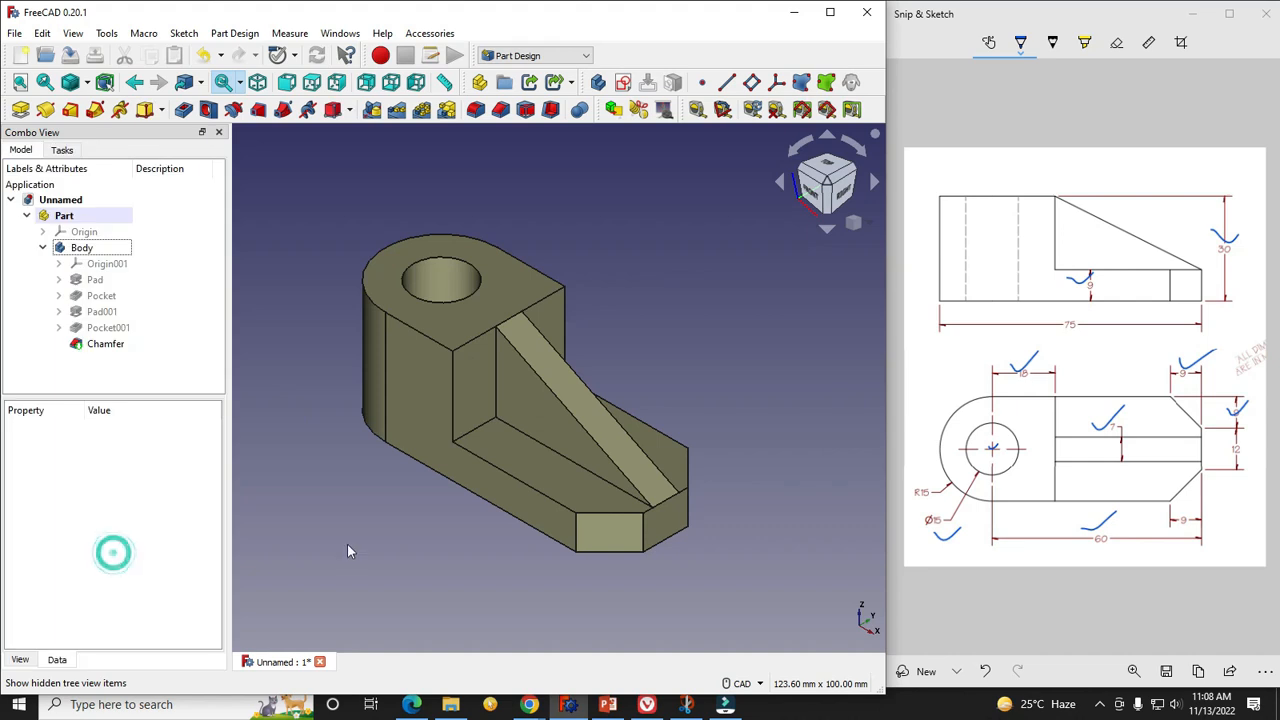